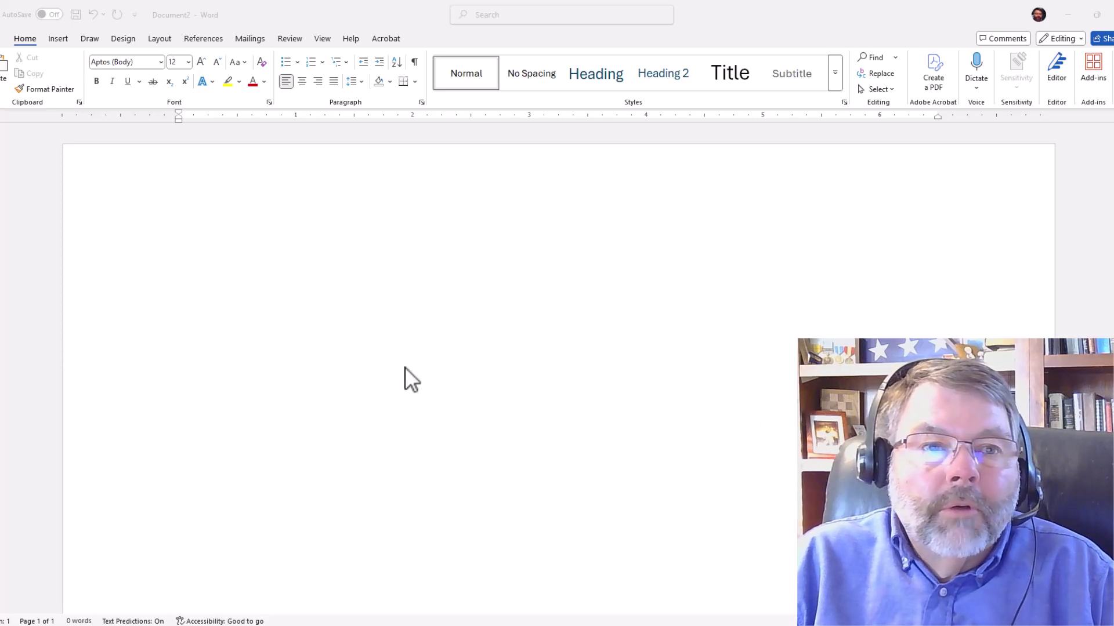
Step: Insert a table with five columns and six rows into the blank document
click(60, 40)
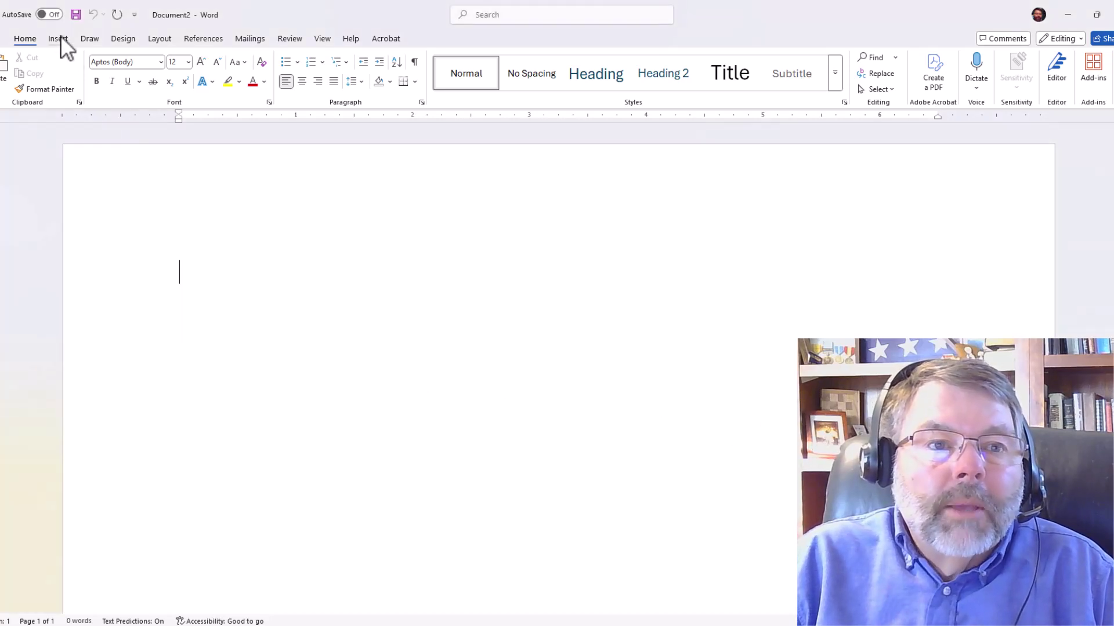
click(60, 39)
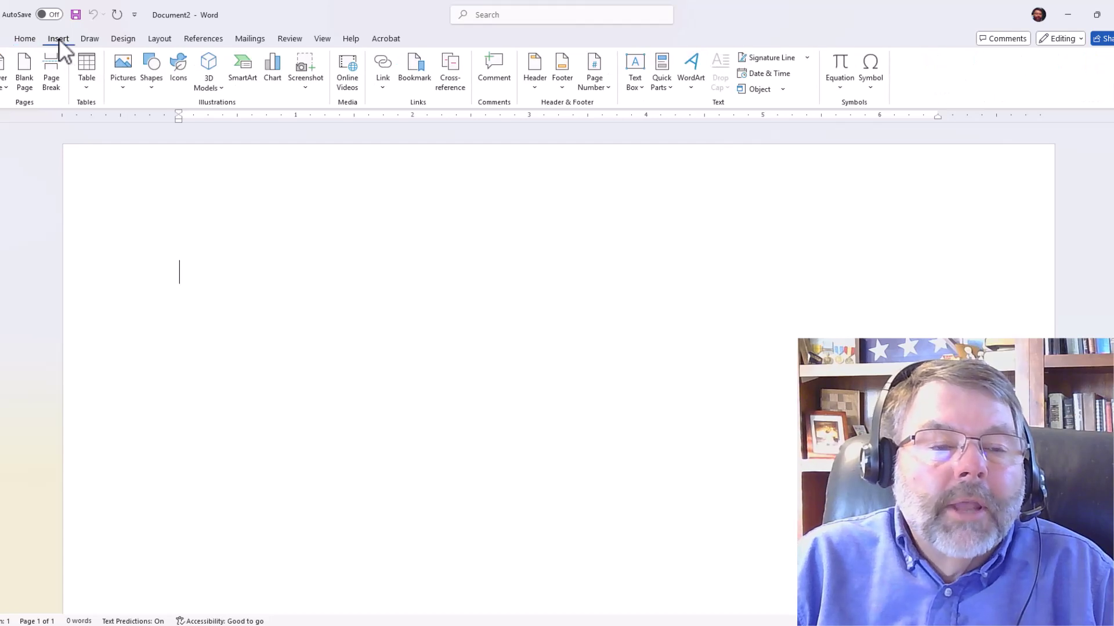
click(90, 64)
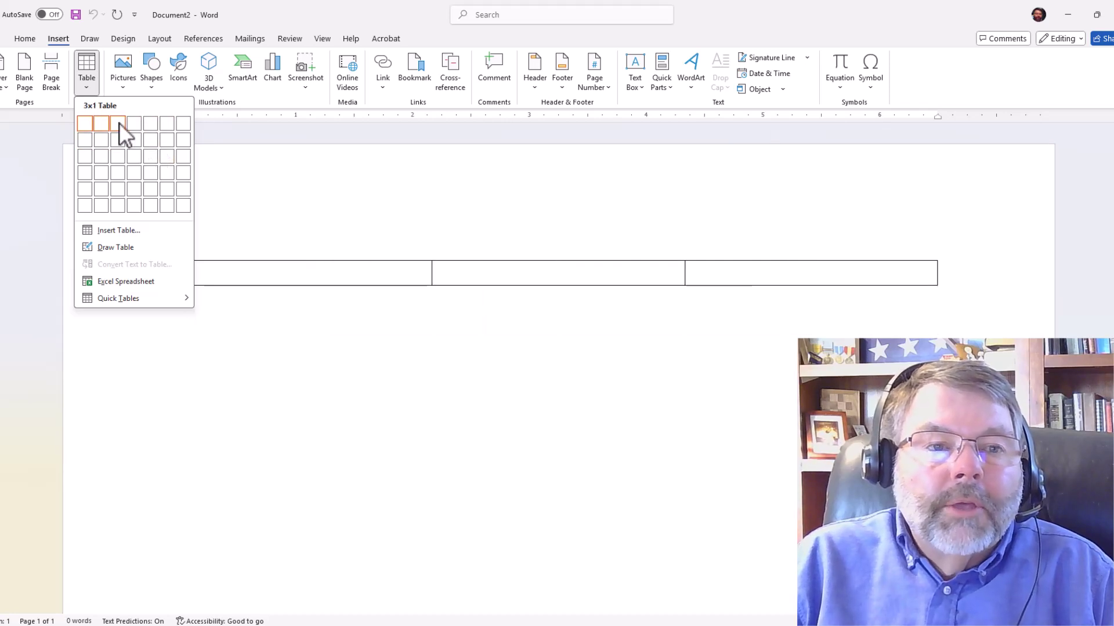
click(156, 204)
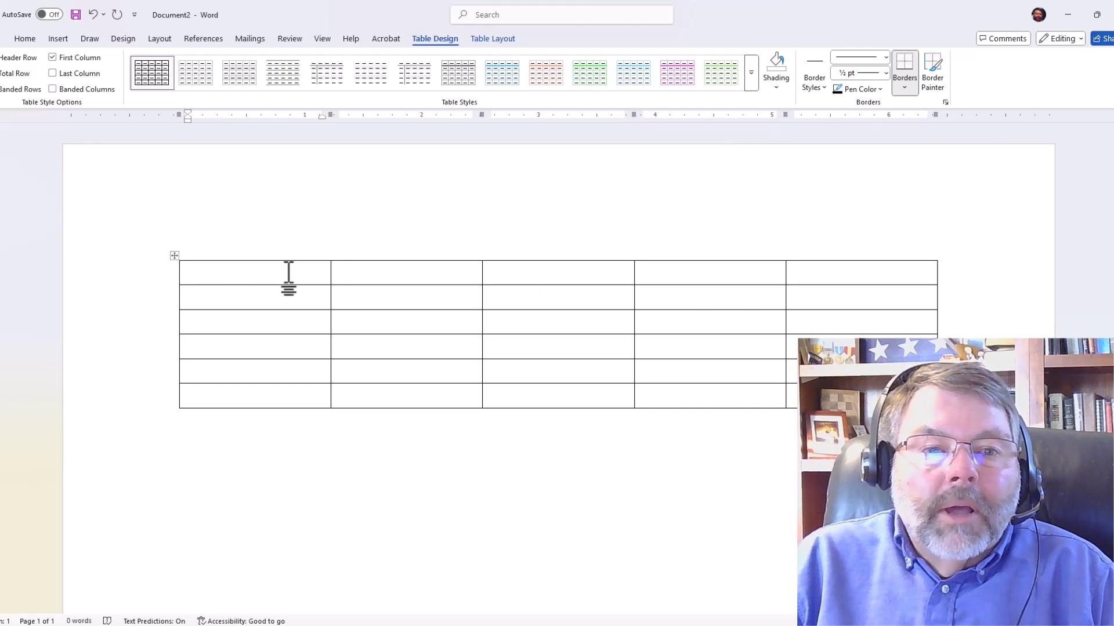
click(456, 280)
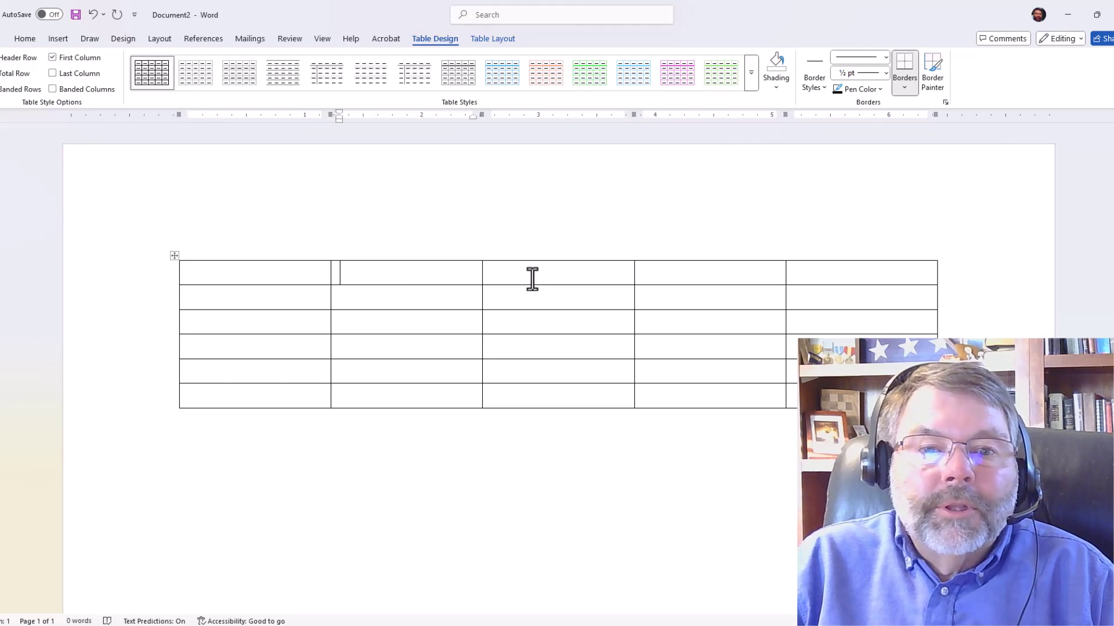
click(589, 280)
click(673, 283)
click(803, 276)
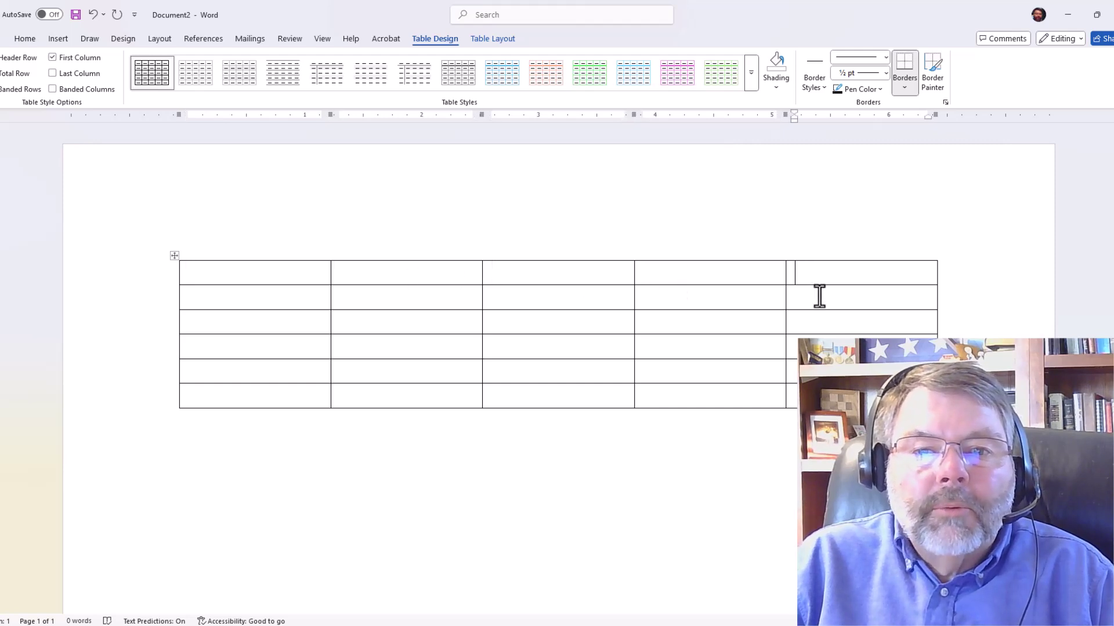
click(809, 297)
click(682, 309)
click(589, 297)
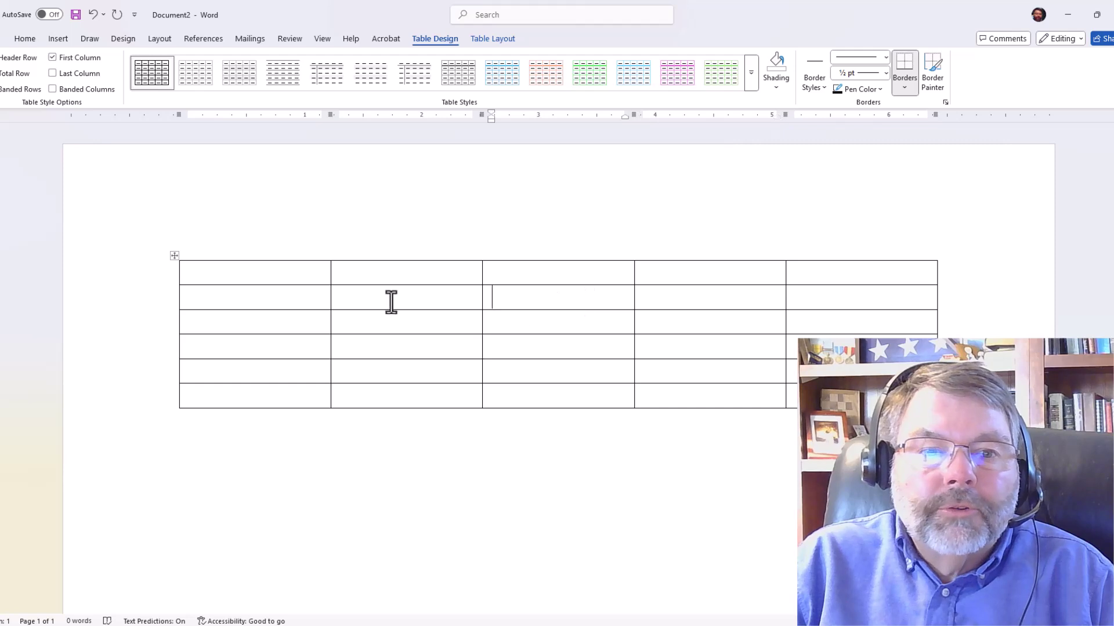
Step: Merge the five cells of the table's first row into a single cell
drag(251, 273, 848, 280)
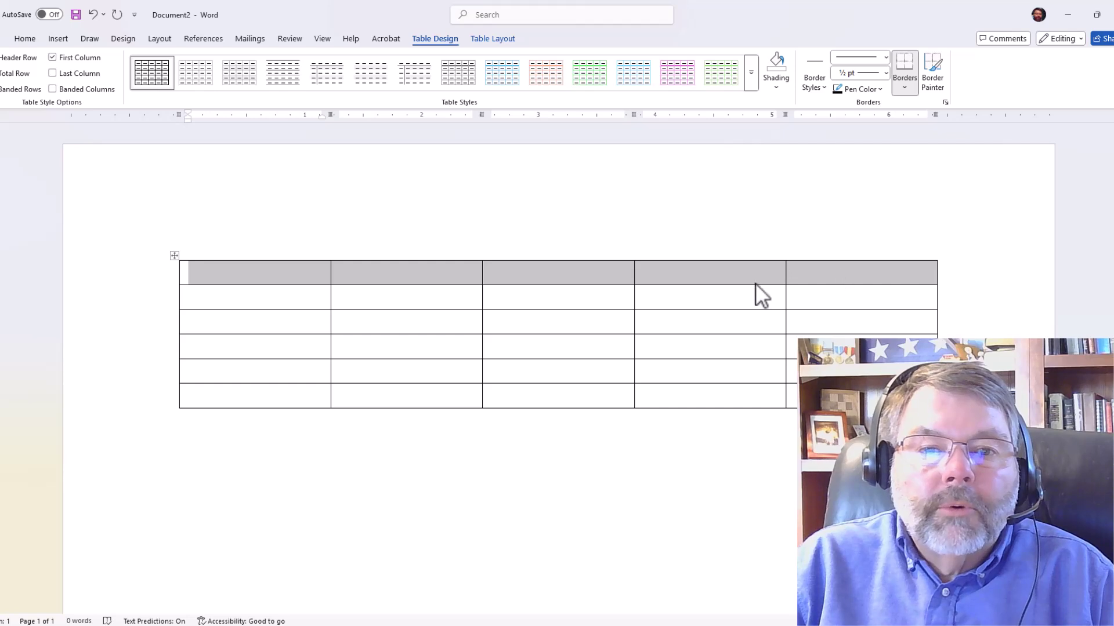
right_click(580, 273)
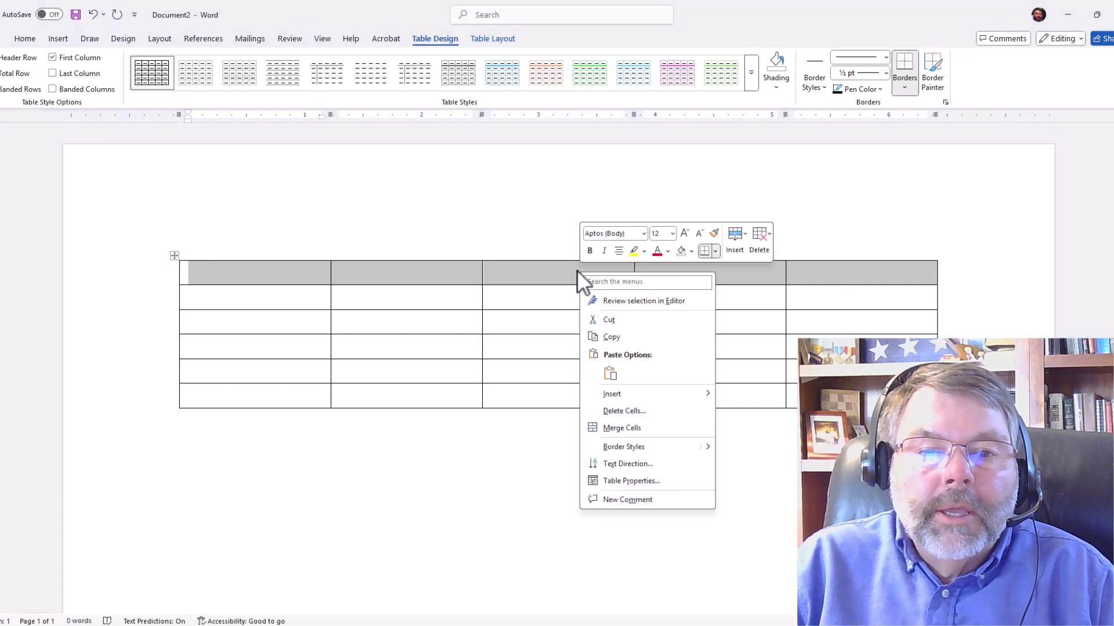
click(607, 428)
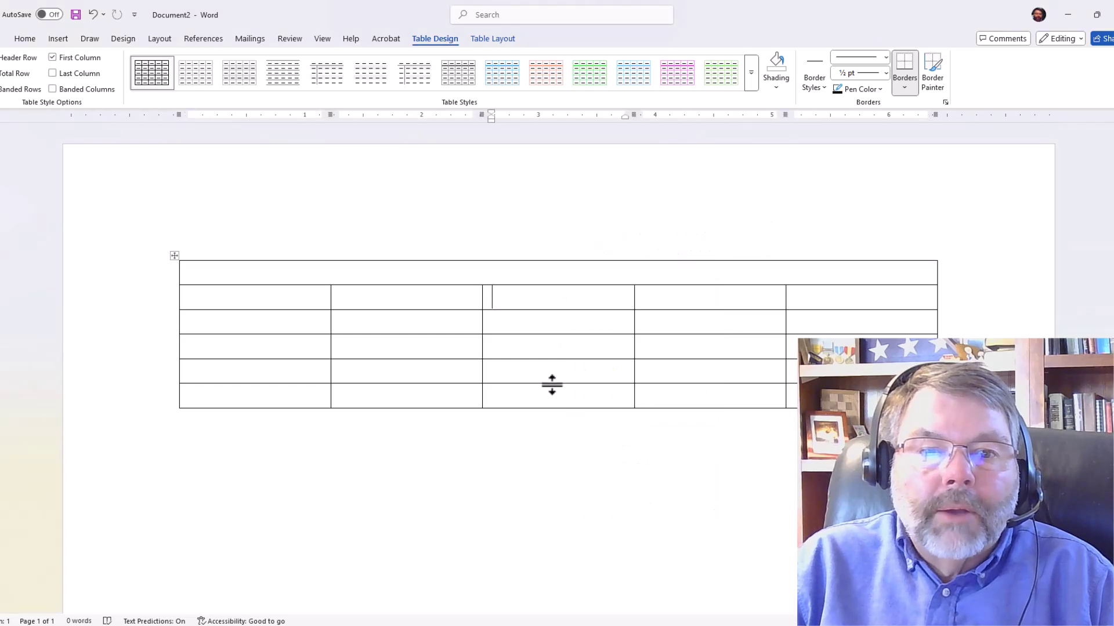
Step: Center the merged first row and enter the title "Animal Sales by Month" in it
click(501, 273)
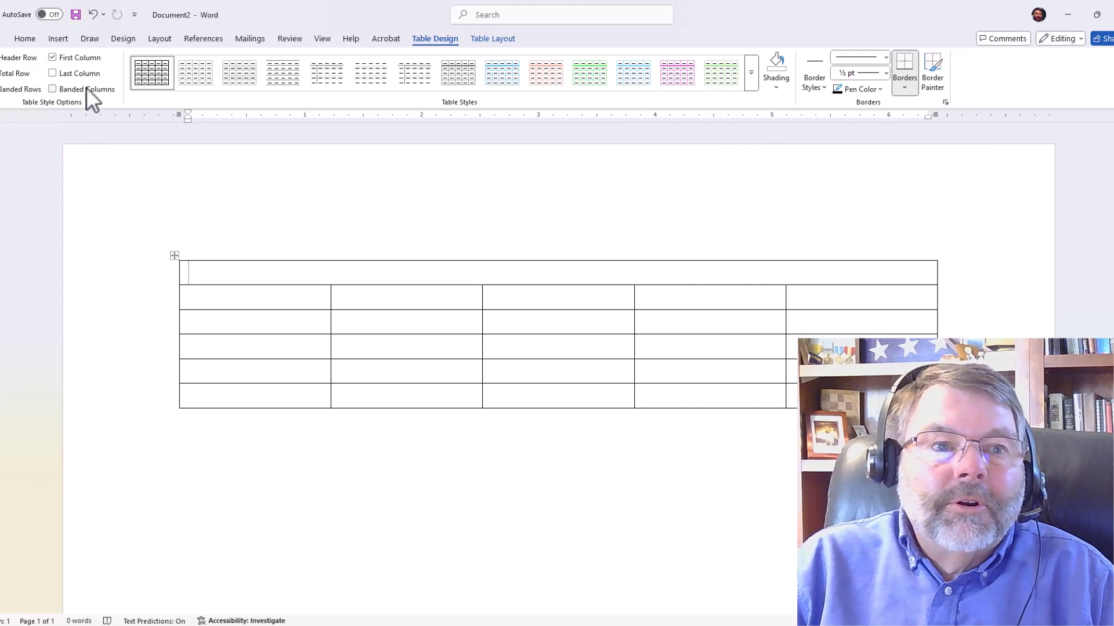
click(26, 36)
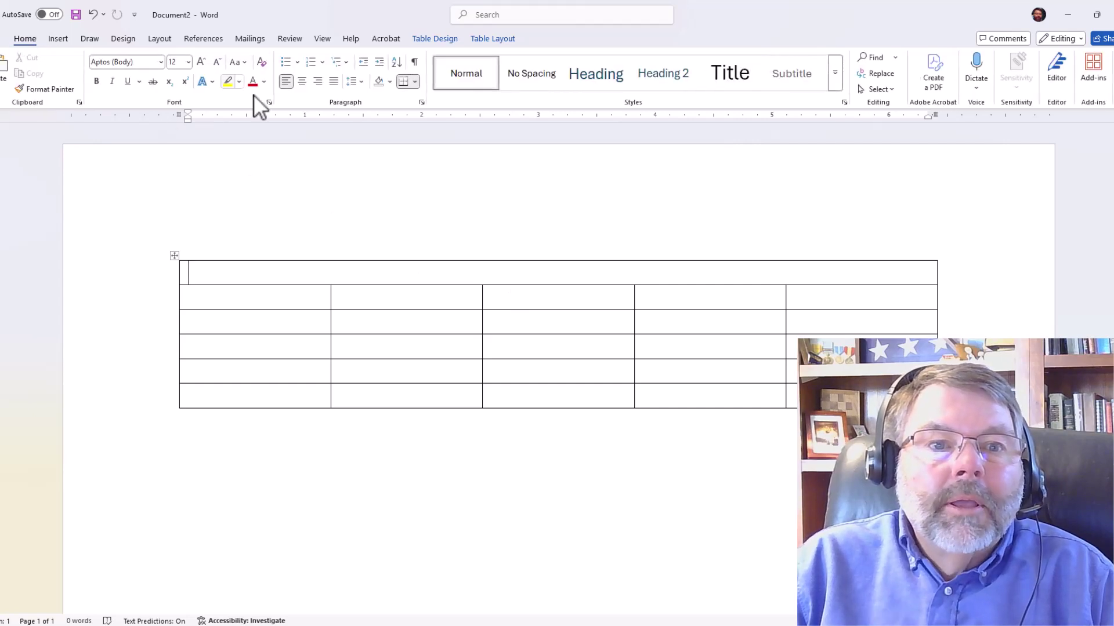
click(303, 83)
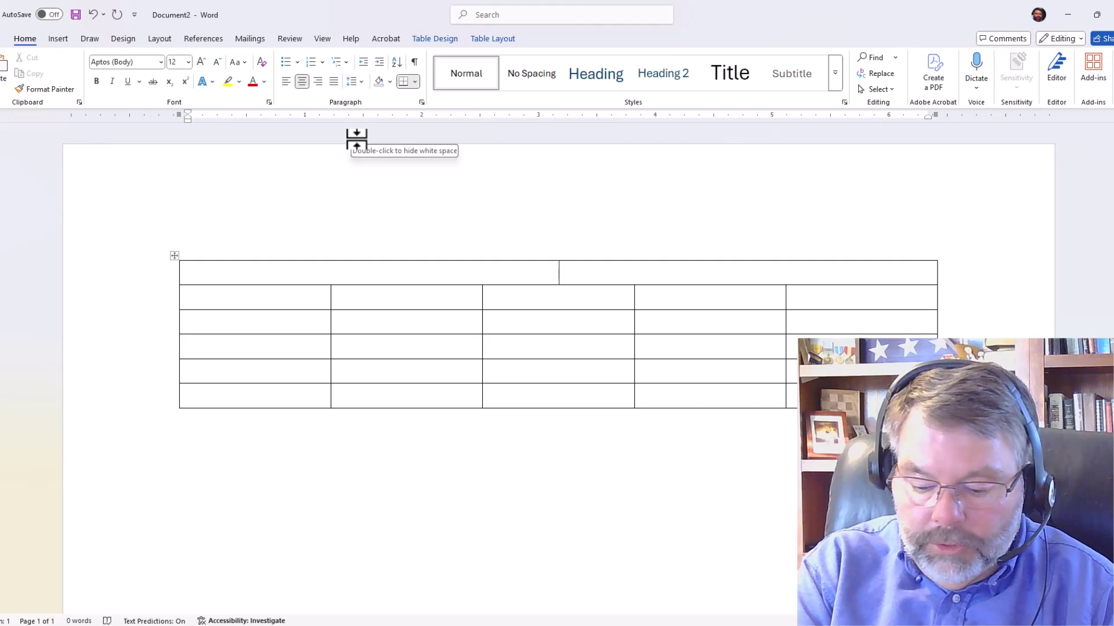
text(A)
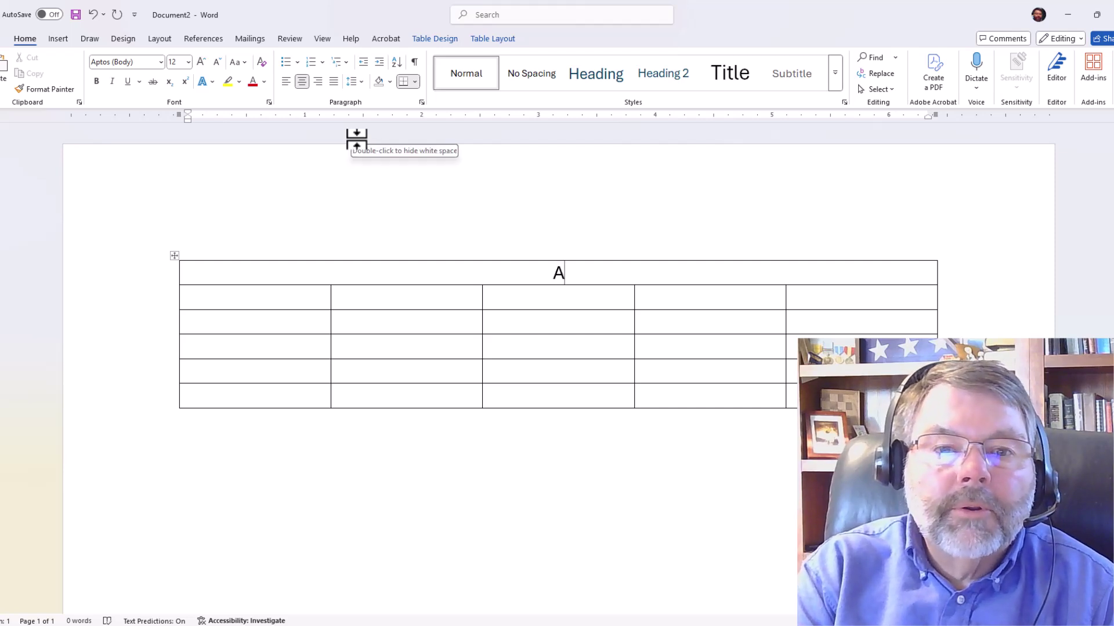
text(nimal Sa)
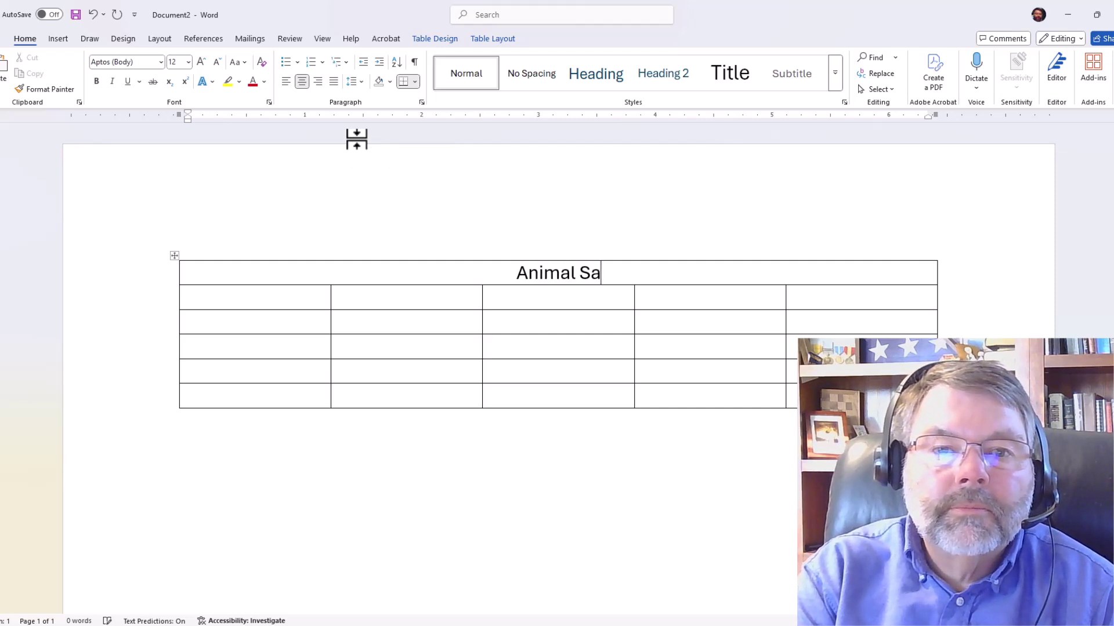
text(les by Month)
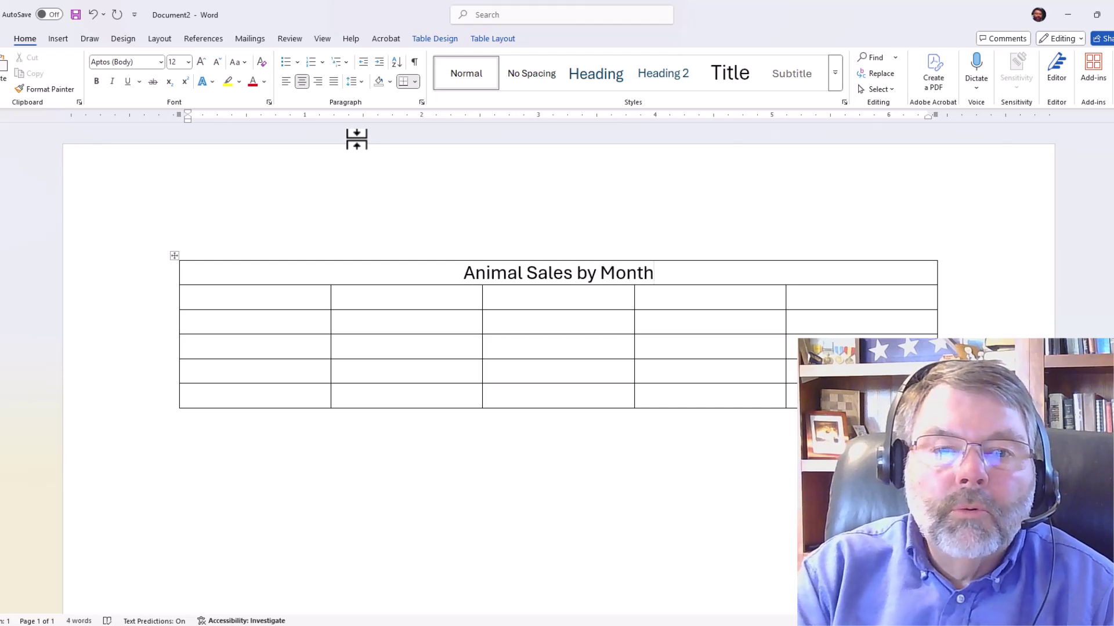
Step: Try adding an empty line below the title in the merged row, and remove it again
key(Tab)
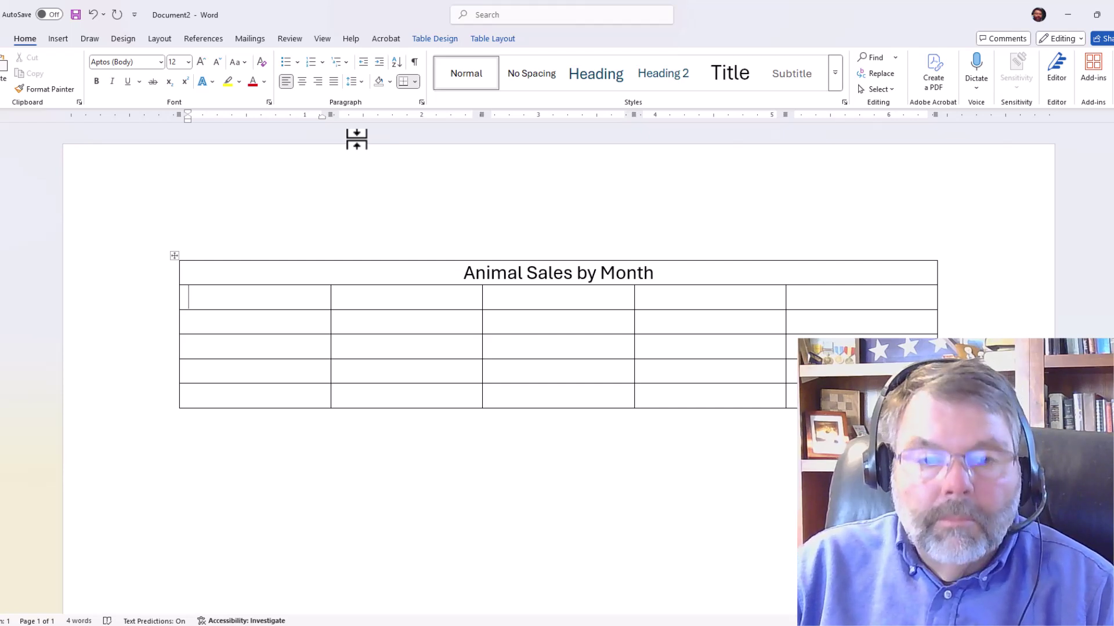
key(shift+Tab)
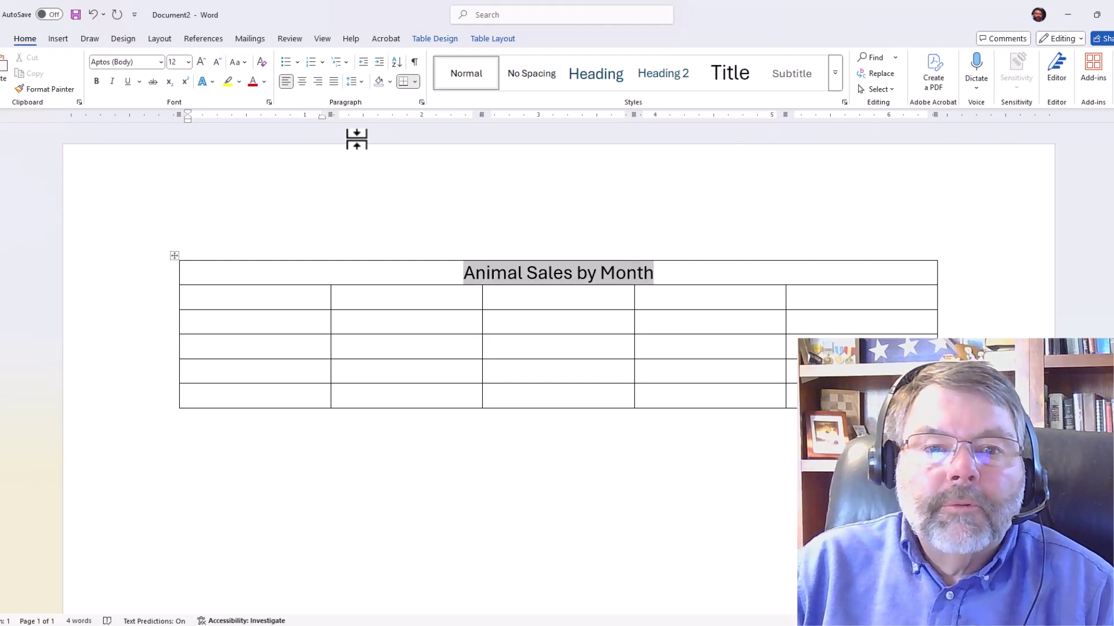
key(End)
key(Return)
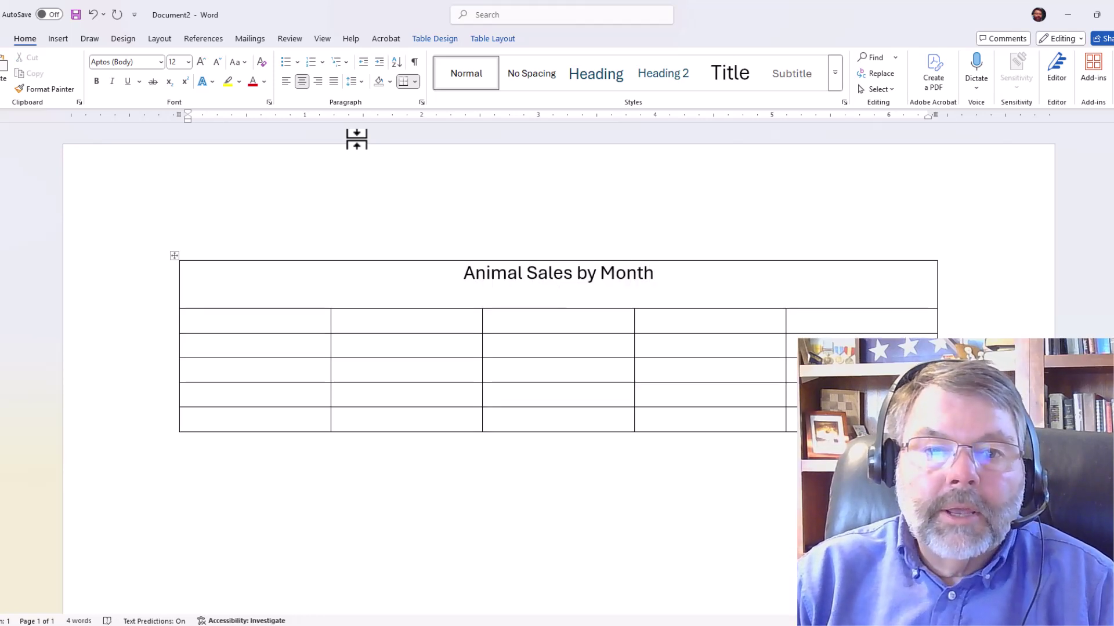
key(BackSpace)
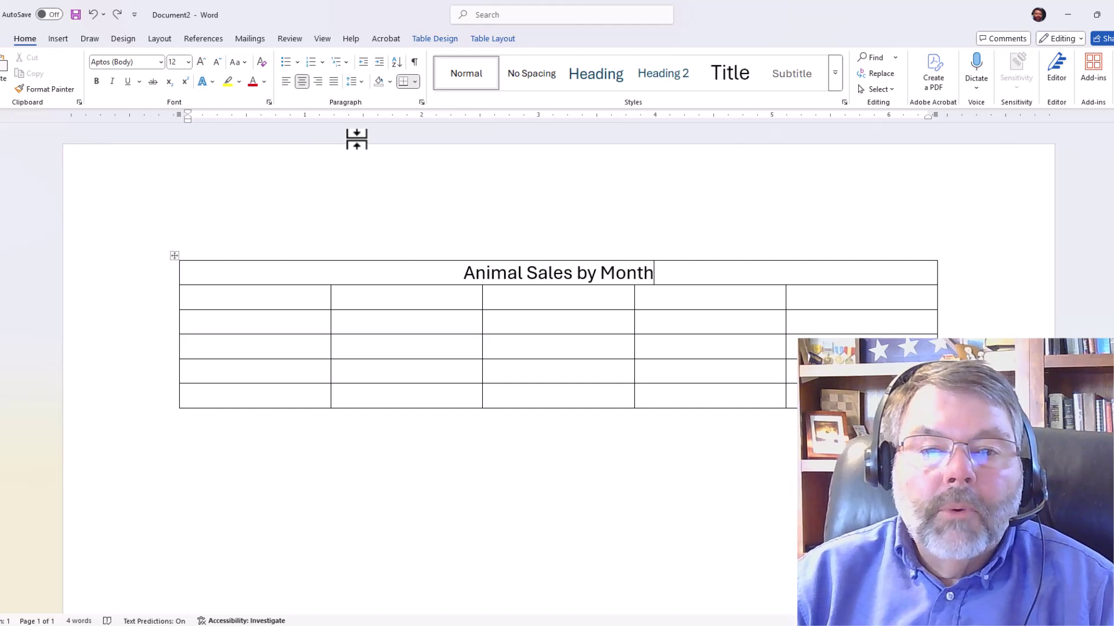
key(Tab)
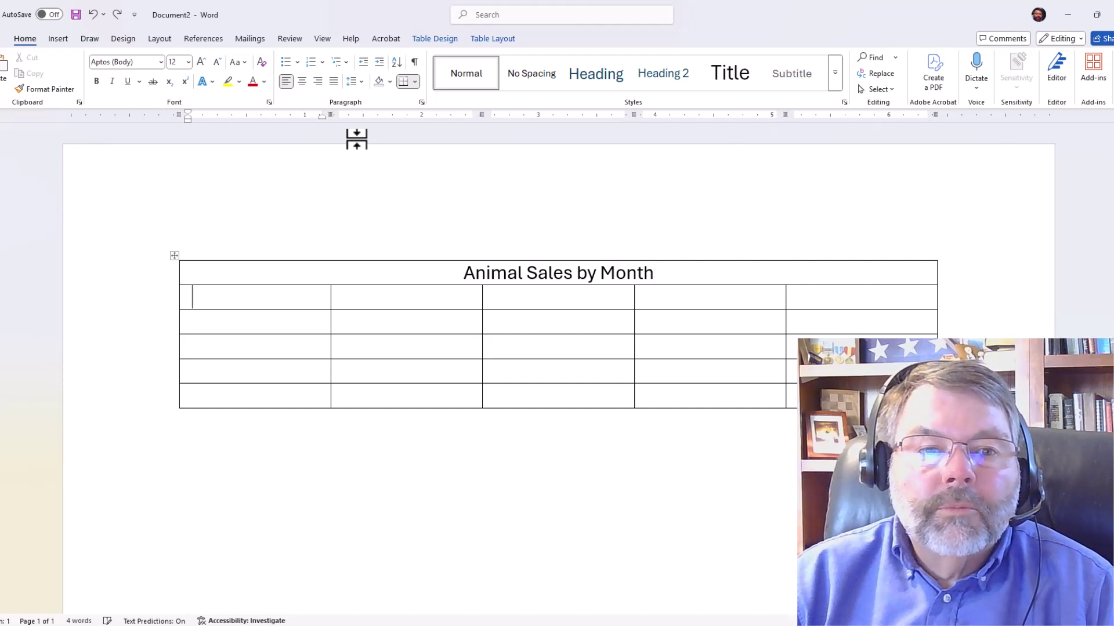
key(Tab)
key(Tab)
key(Tab)
key(Tab)
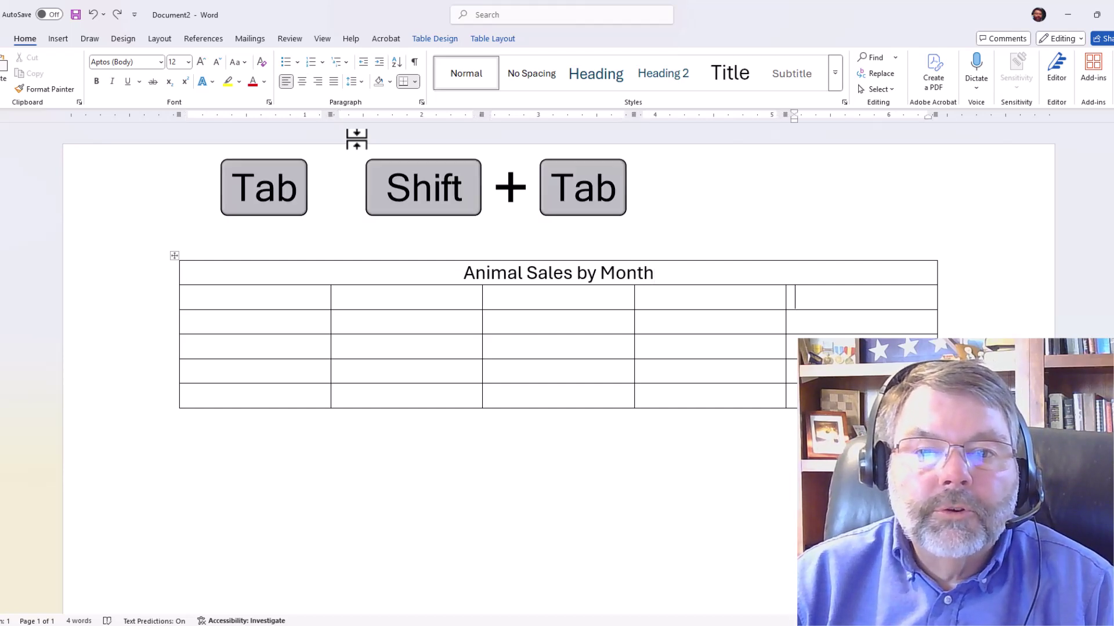
key(shift+Tab)
key(shift+Tab)
key(shift+Tab)
key(shift+Tab)
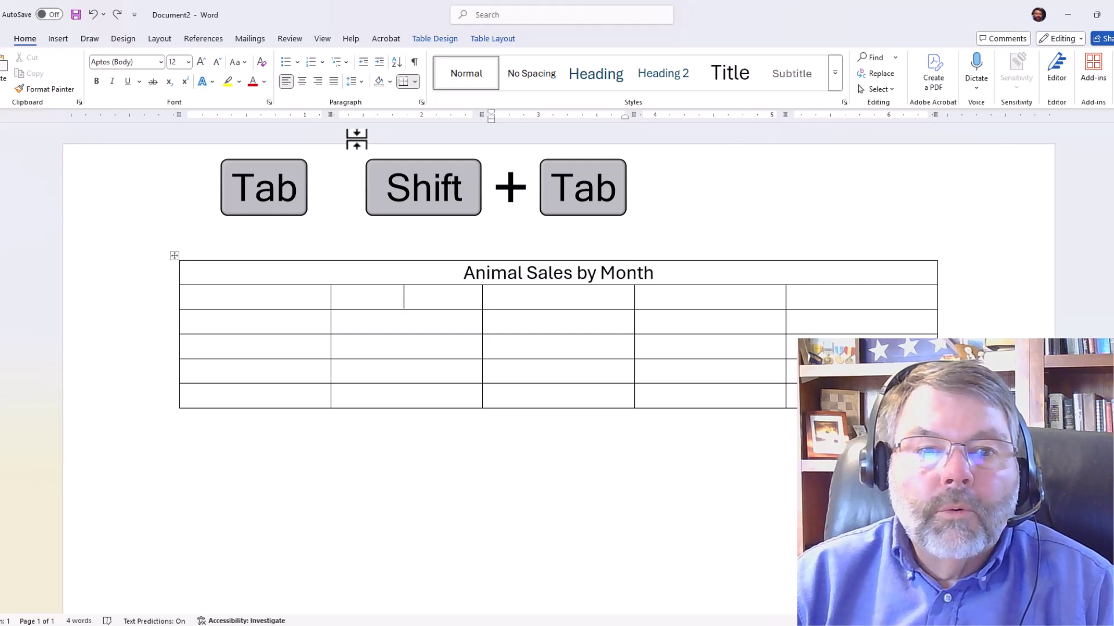
key(Tab)
key(Tab)
key(Tab)
key(Tab)
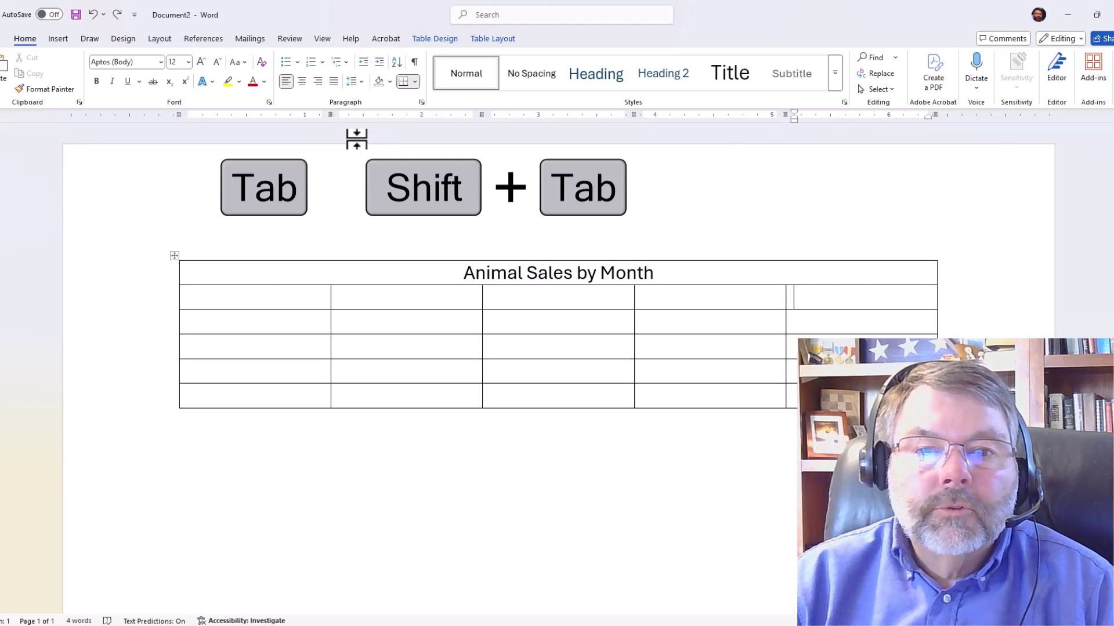
key(shift+Tab)
key(shift+Tab)
key(shift+Tab)
key(shift+Tab)
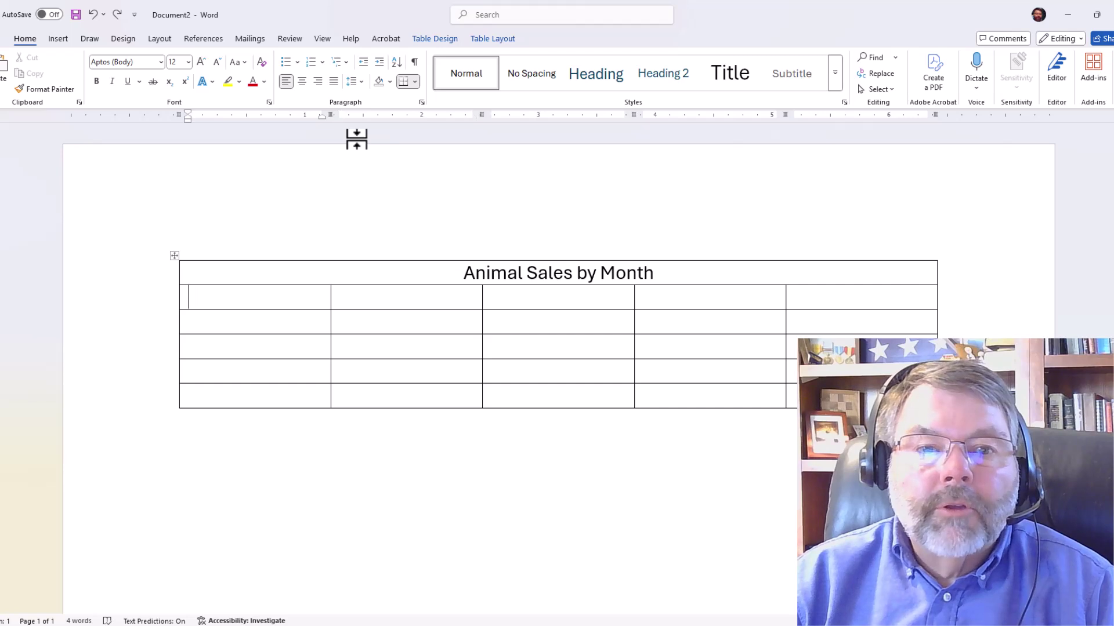
key(shift+Tab)
Step: Enter the column headings Jan, Feb, Mar and Total in the second row, leaving its first cell empty
key(Tab)
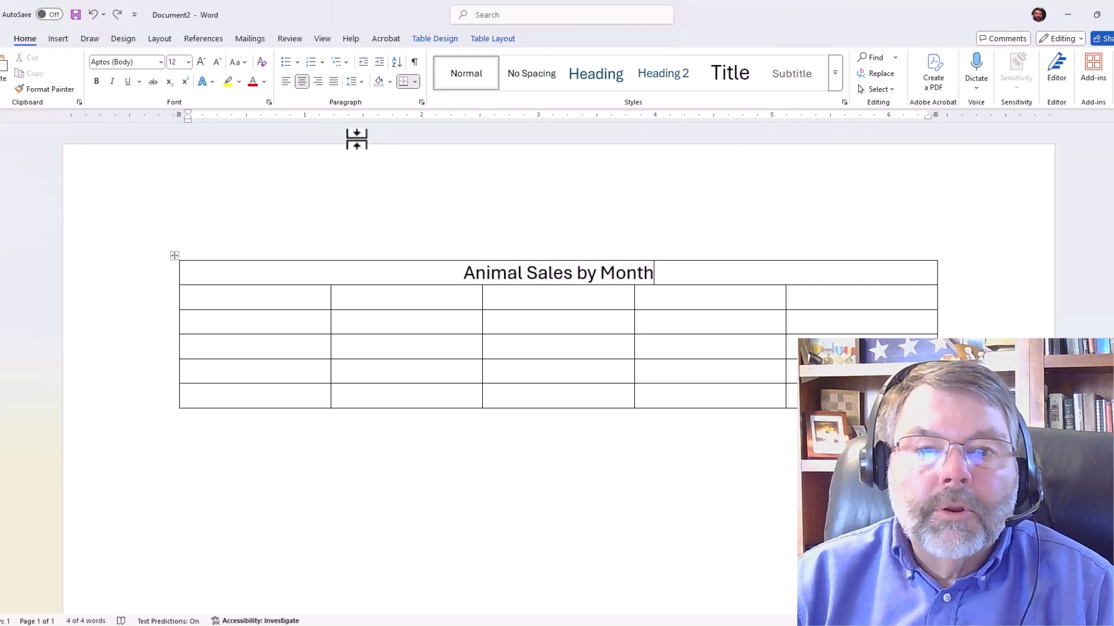
key(Tab)
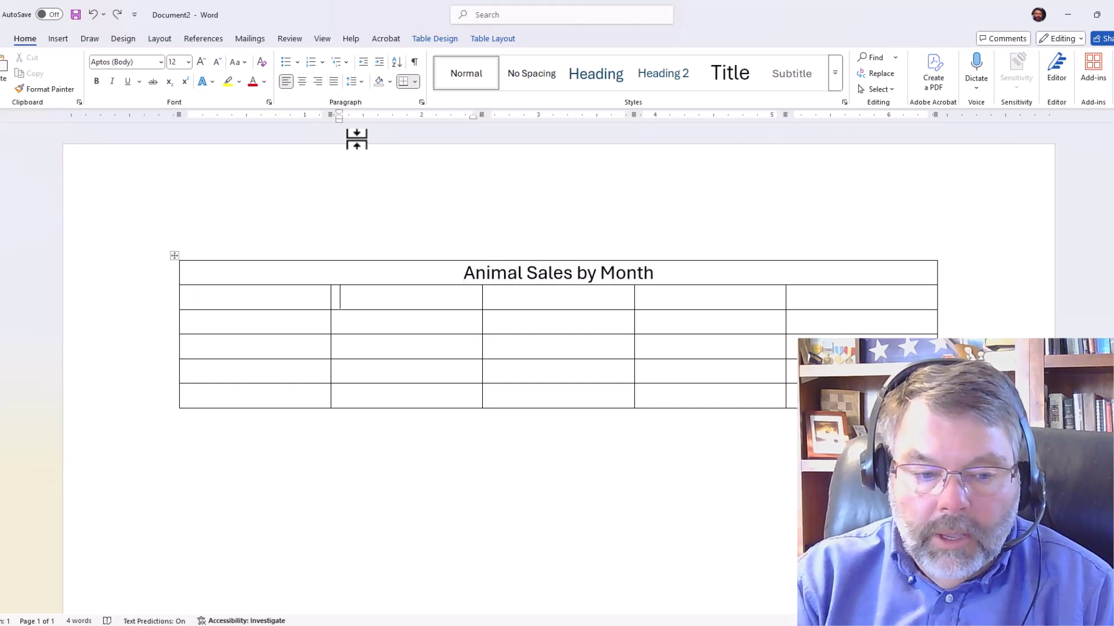
text(Jan)
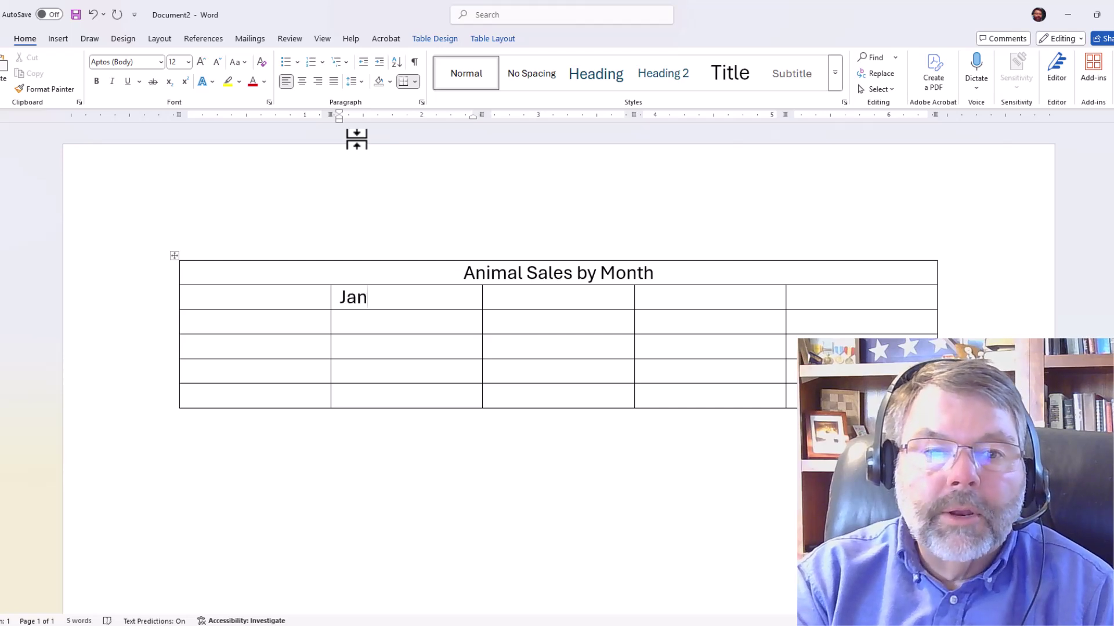
key(Tab)
text(Feb)
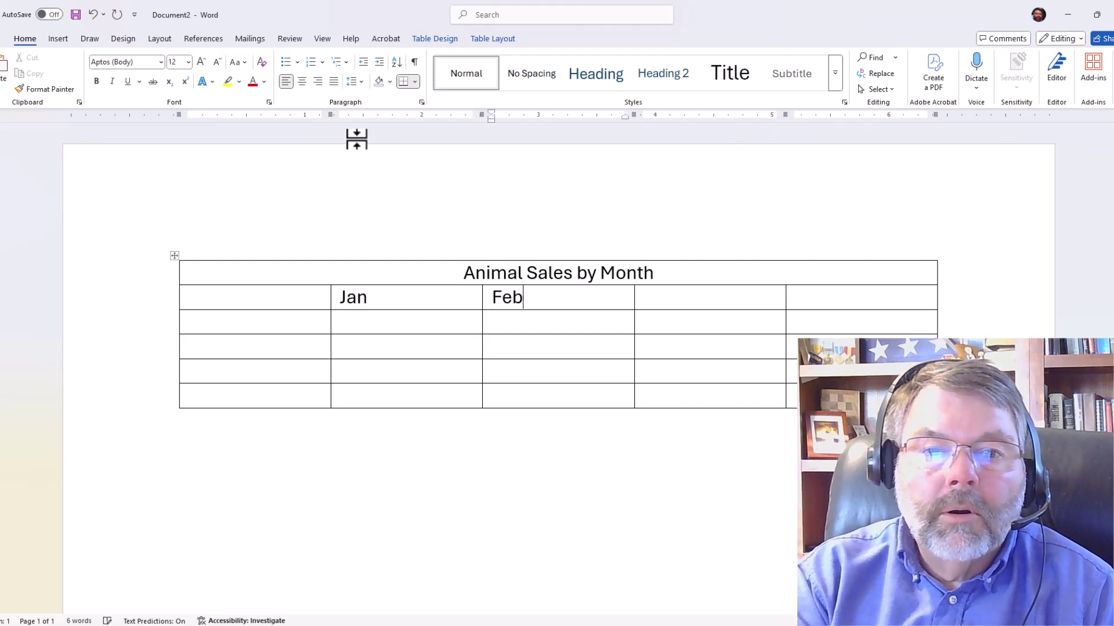
key(Tab)
text(Mar)
key(Tab)
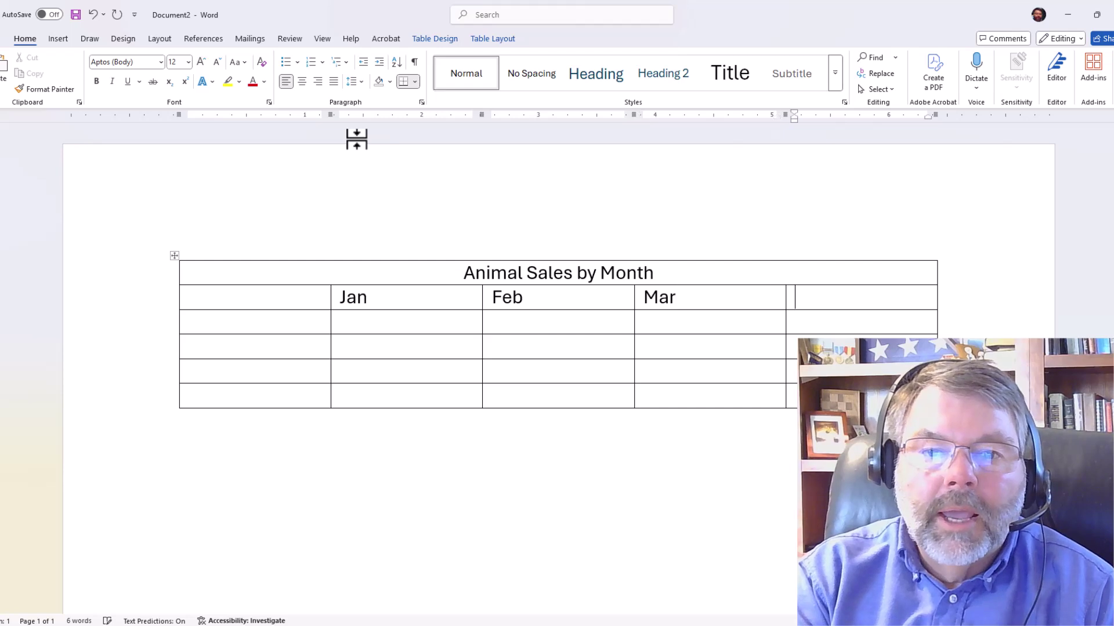
text(Total)
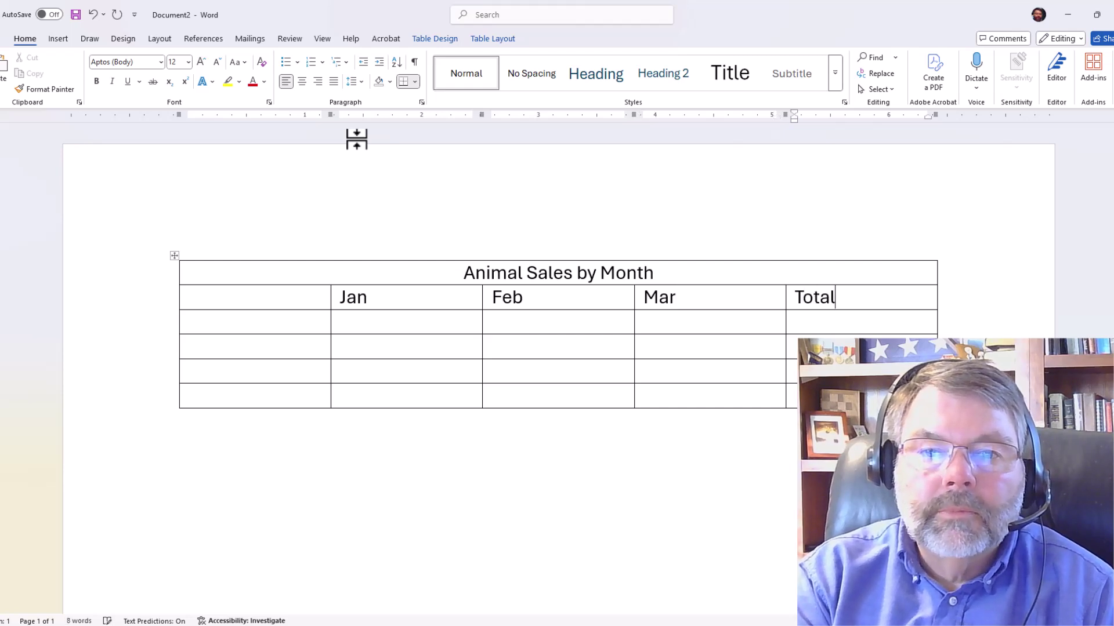
Step: Label the four rows below the column headings Cows, Horses, Pigs and Chickens in the table's first column
key(Tab)
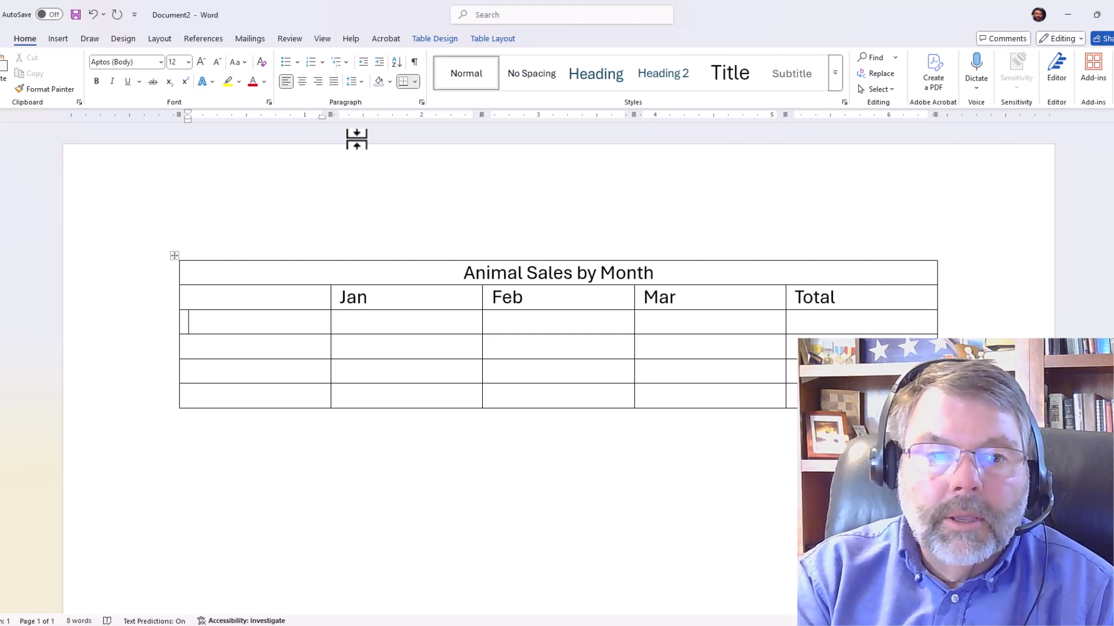
text(Cows)
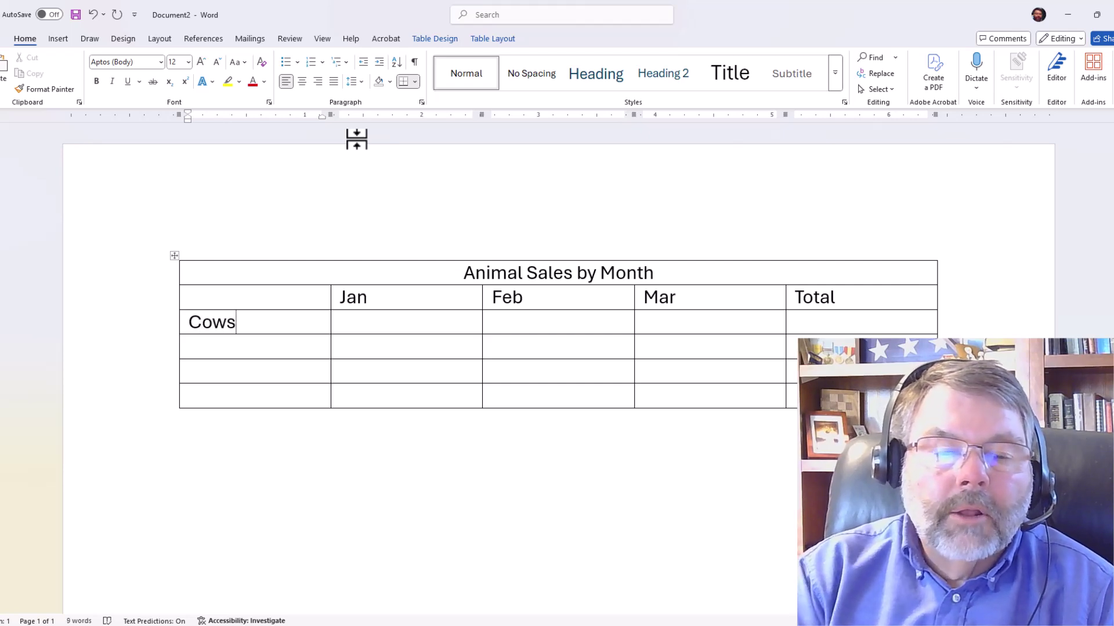
key(Down)
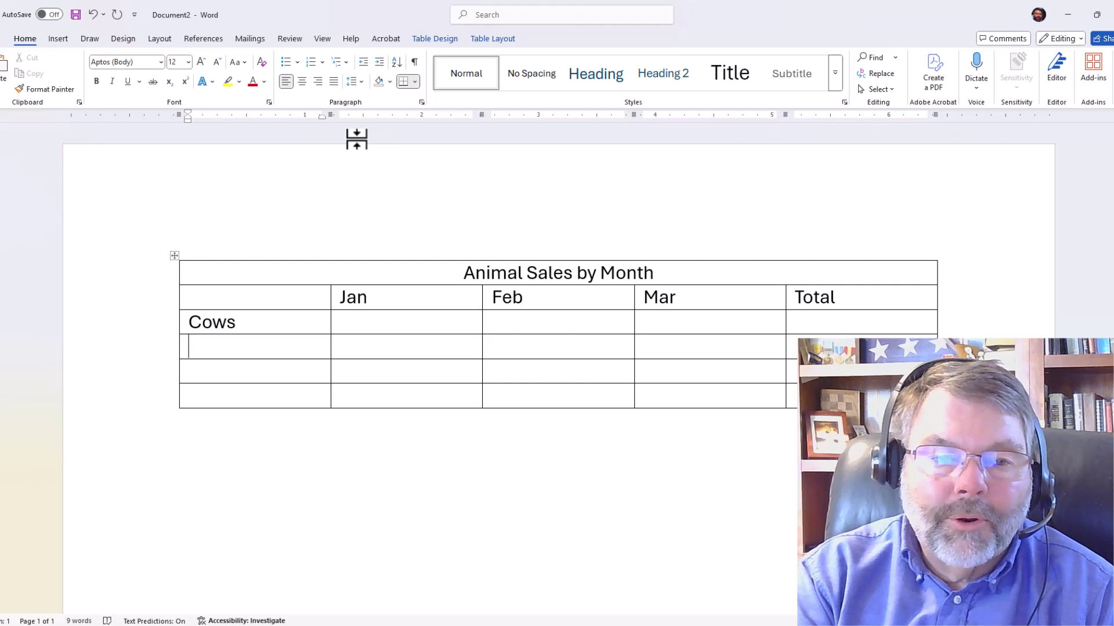
text(Horses)
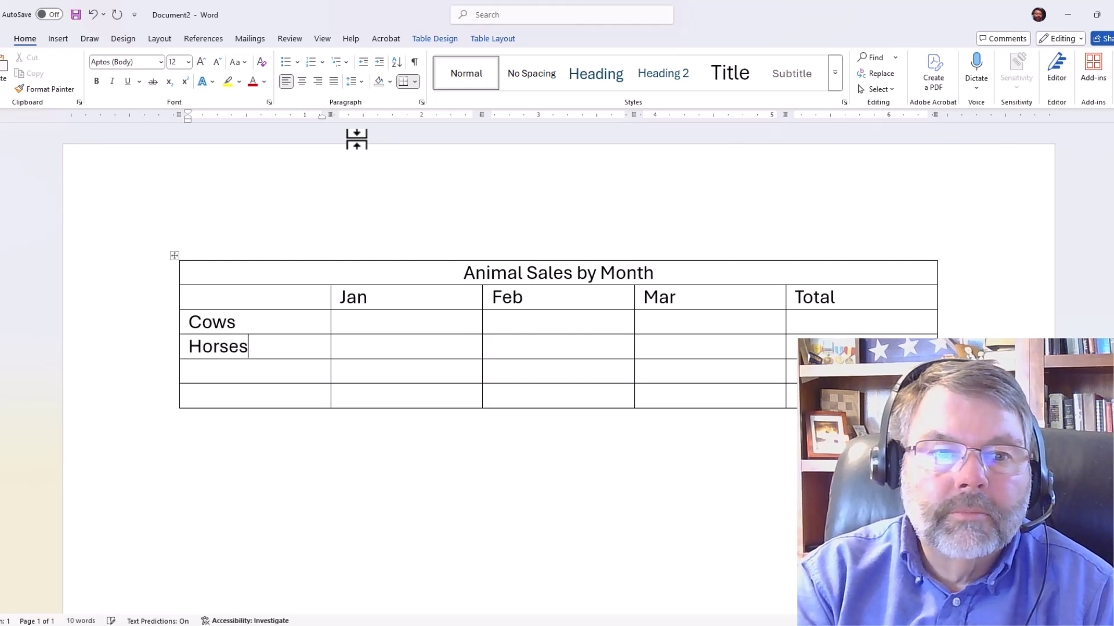
key(Tab)
key(Tab)
key(Tab)
key(Tab)
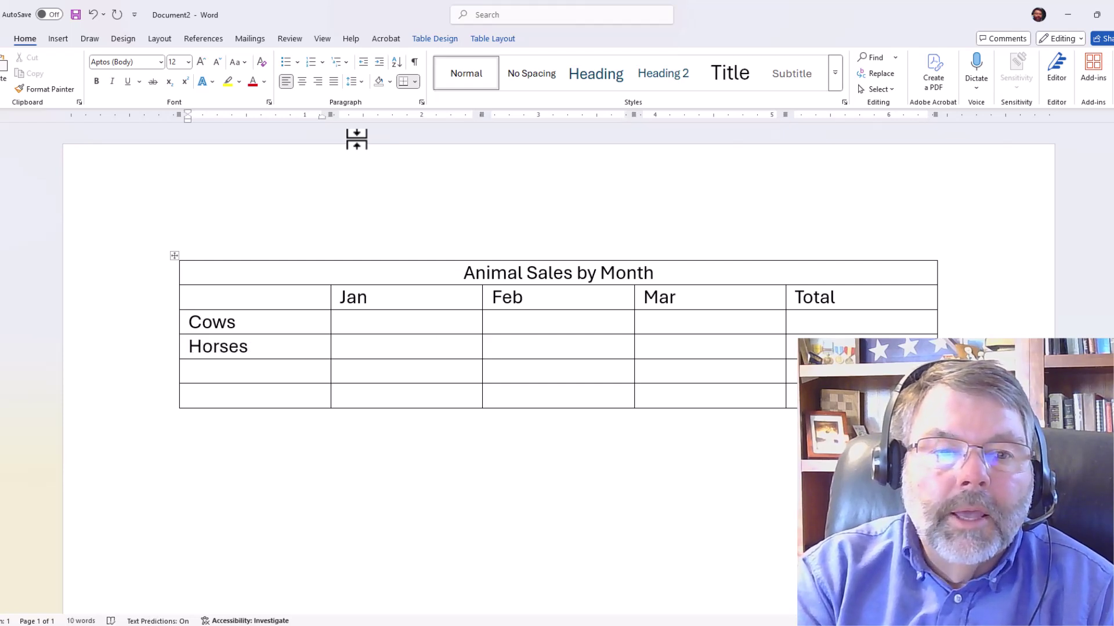
text(Pigs)
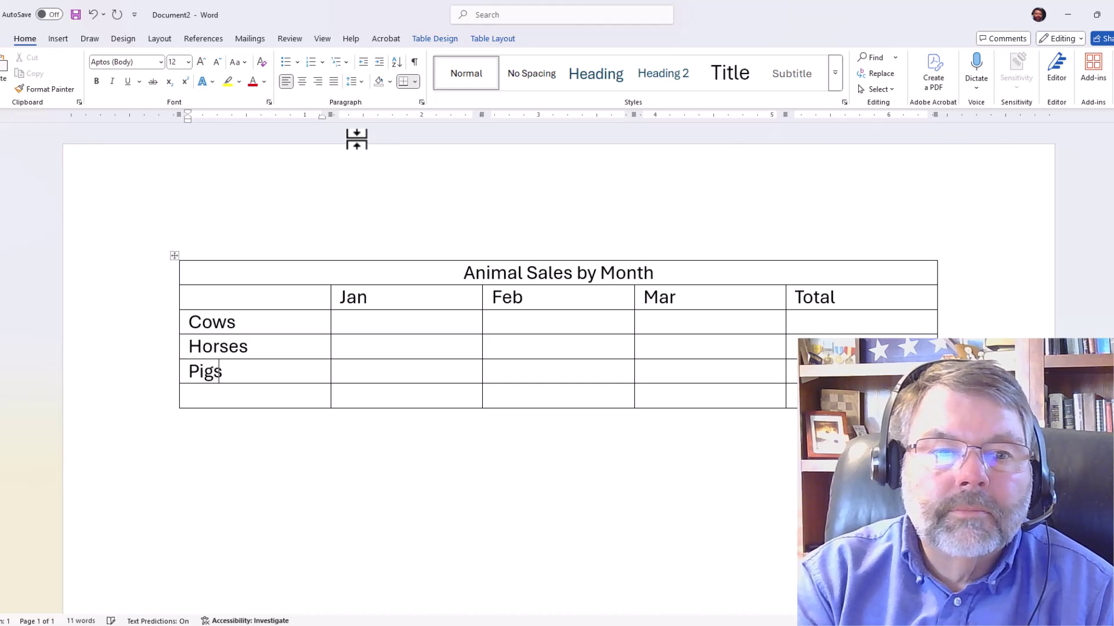
key(Tab)
key(Tab)
key(Tab)
key(Tab)
key(Tab)
text(C)
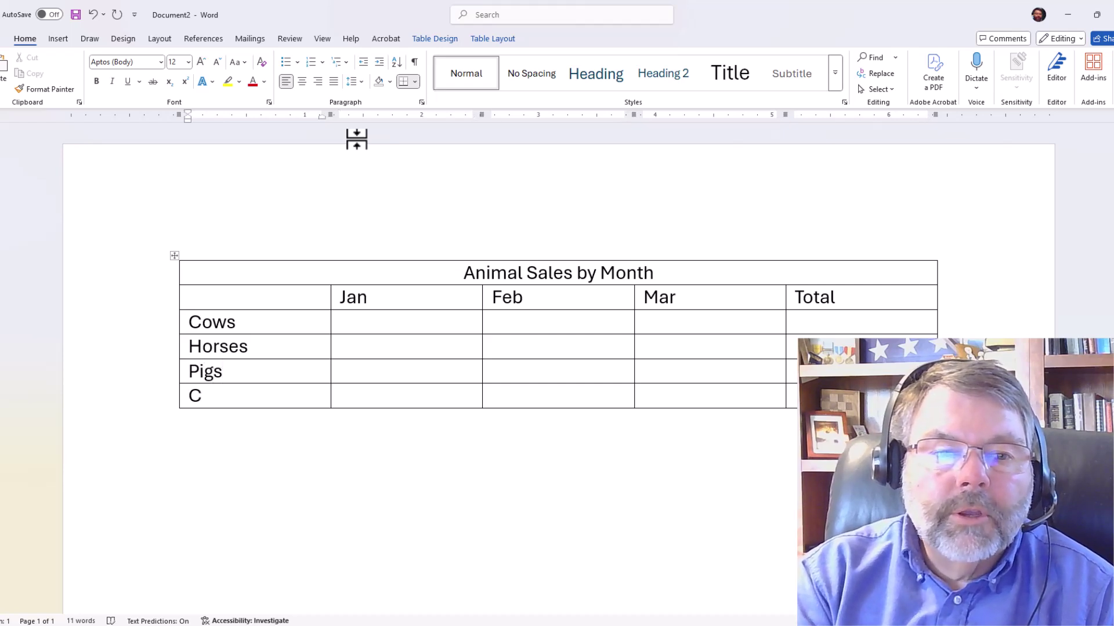
text(hickens)
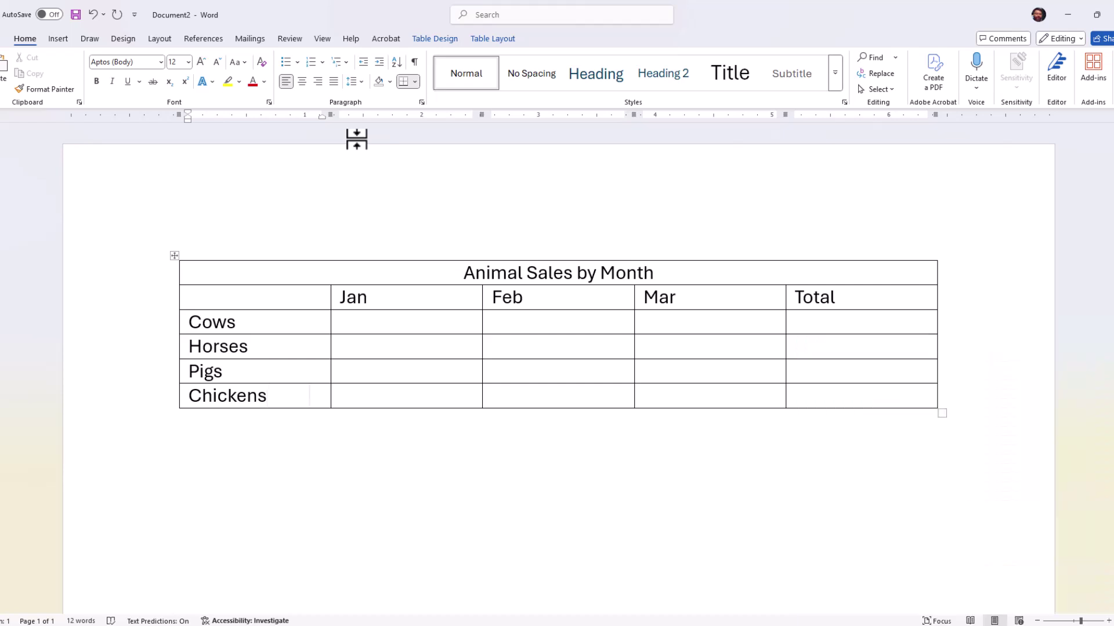
Step: Add a new row at the end of the table, below Chickens, and label it Total
key(Tab)
key(Tab)
key(Tab)
key(Tab)
key(Tab)
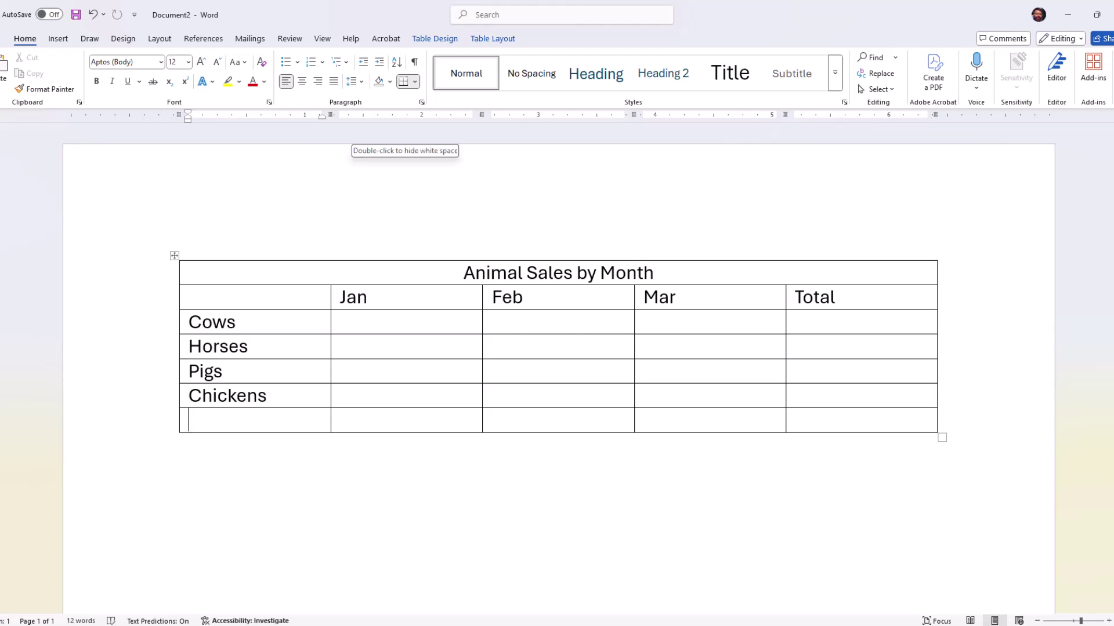
text(To)
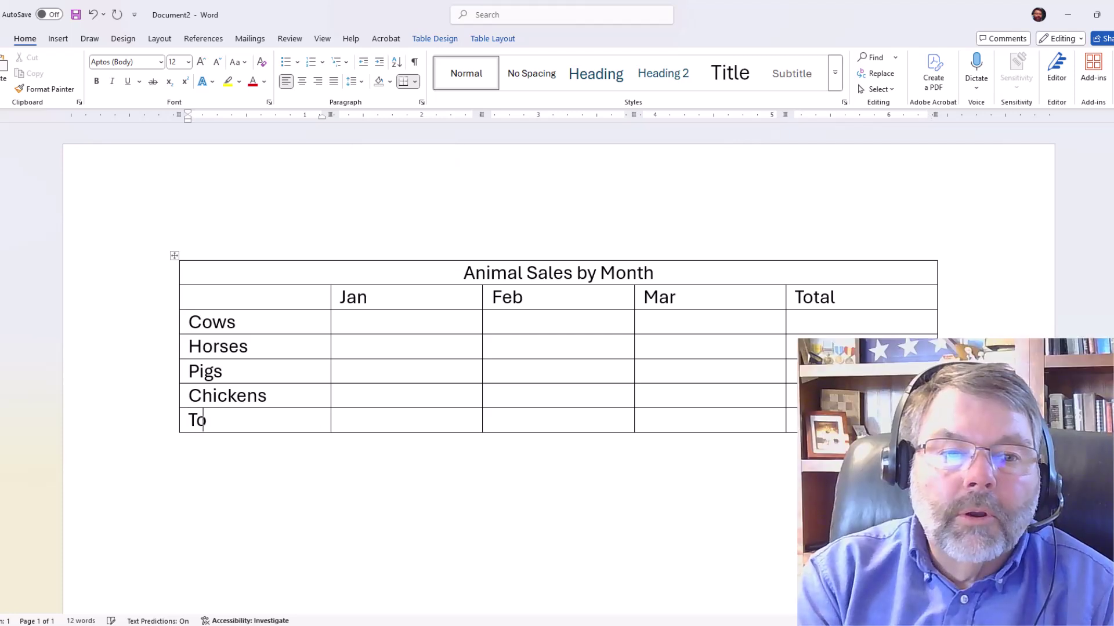
text(tal)
key(Tab)
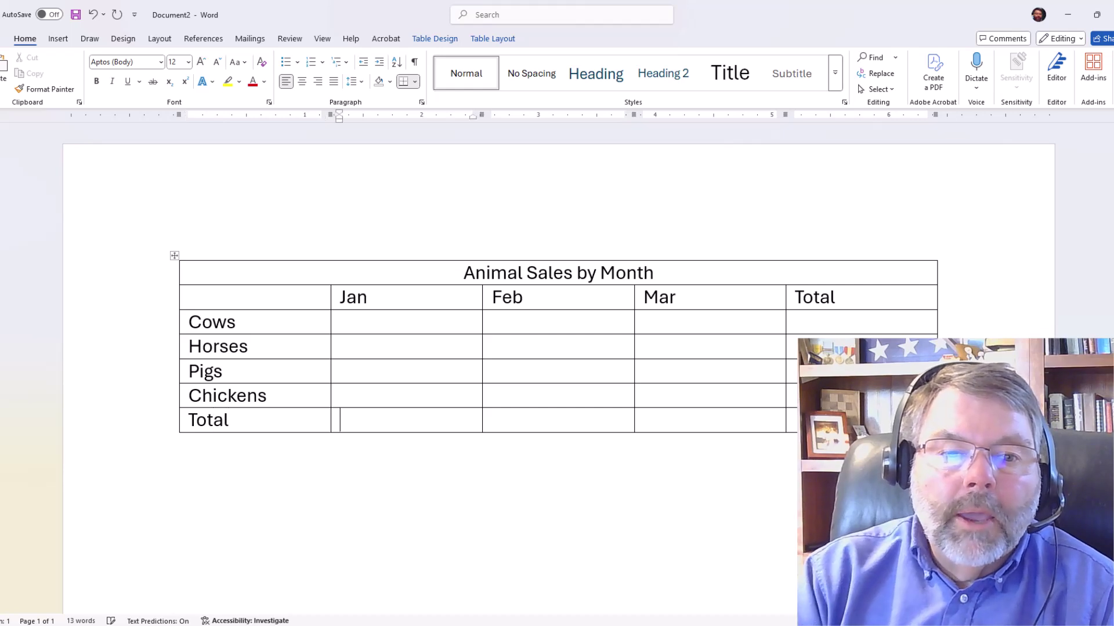
Step: Fill in the Jan, Feb and Mar figures: Cows 200, 300, 400; Horses 500, 1200, 900; Pigs 800, 700, 600; Chickens 100, 120, 125
click(340, 322)
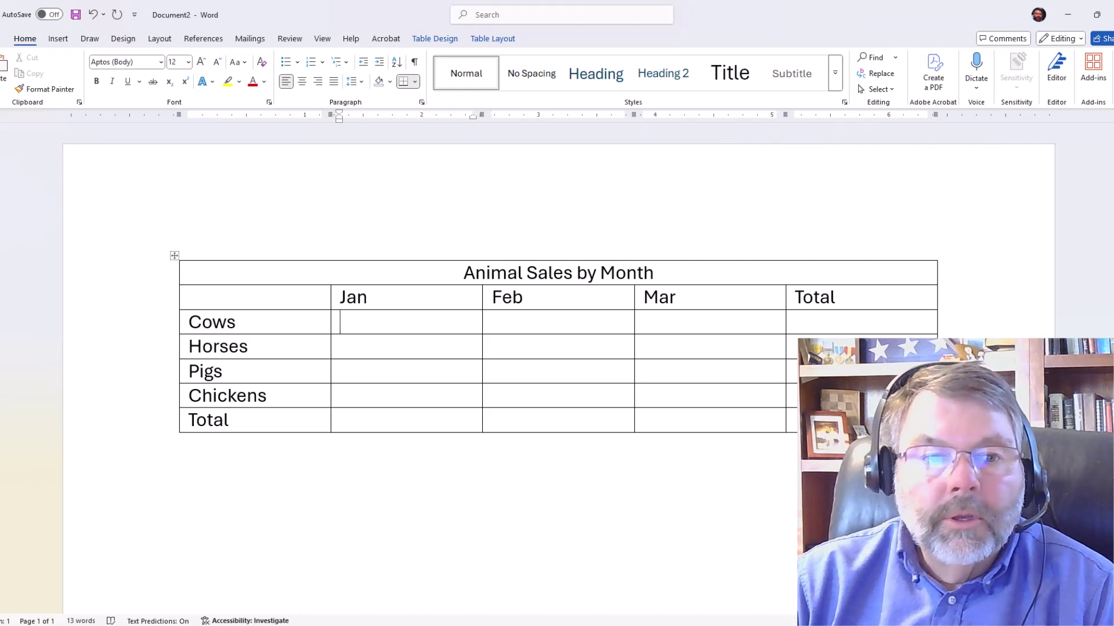
text(200)
key(Tab)
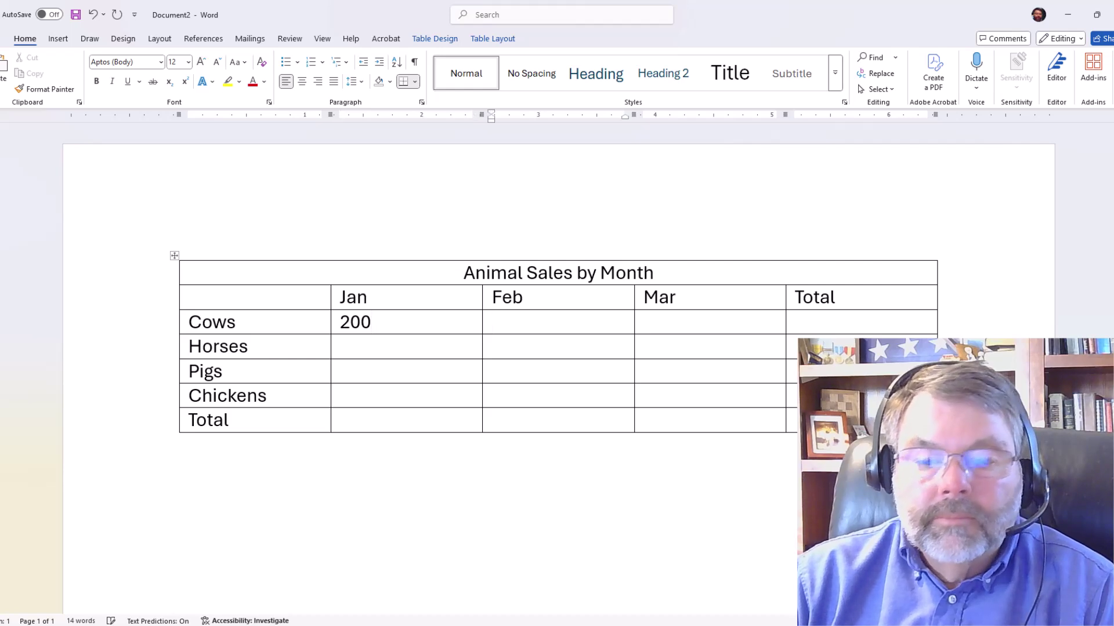
text(300)
key(Tab)
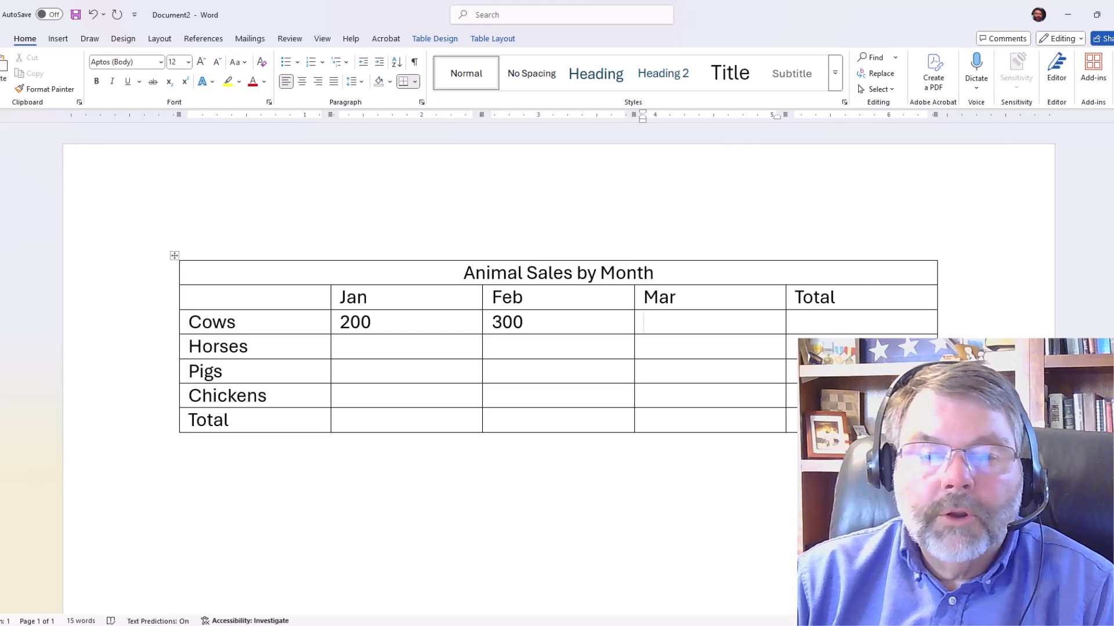
text(400)
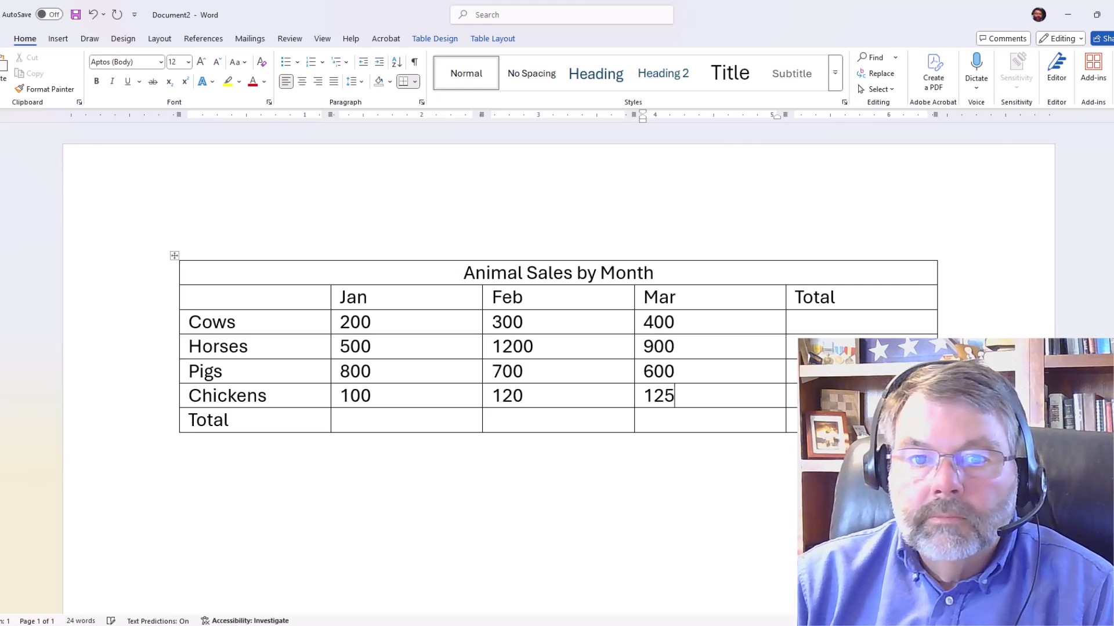
key(Tab)
key(Tab)
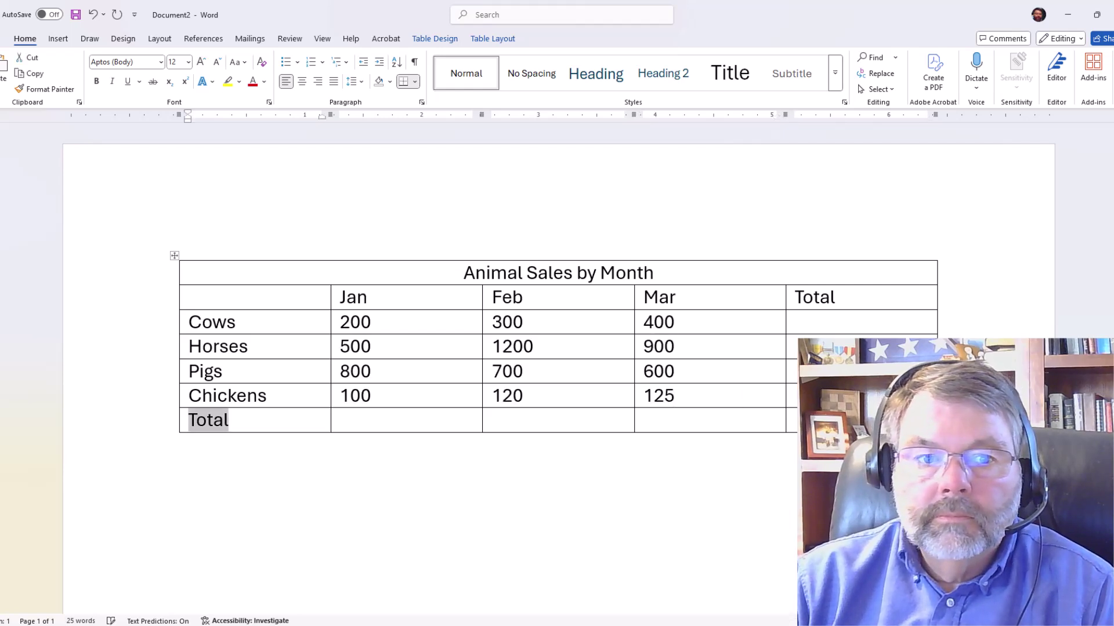
key(Tab)
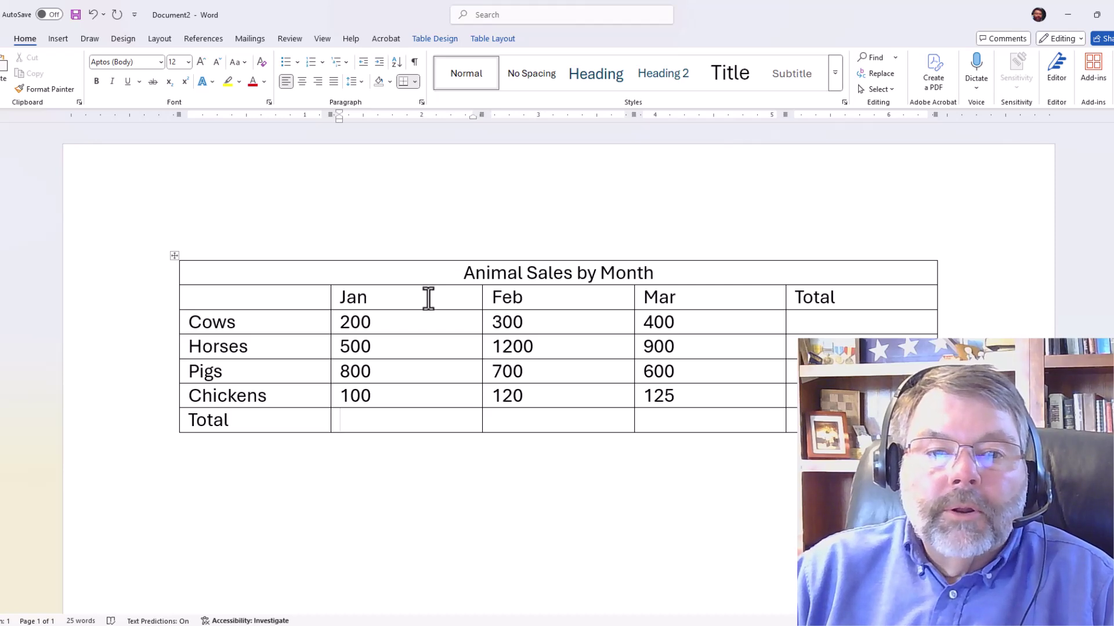
Step: Right-align all cells from the Cows row to the Total row in the Jan through Total columns
mouse_move(428, 297)
mouse_down()
mouse_move(455, 416)
mouse_move(704, 437)
mouse_move(758, 418)
mouse_move(812, 420)
mouse_up()
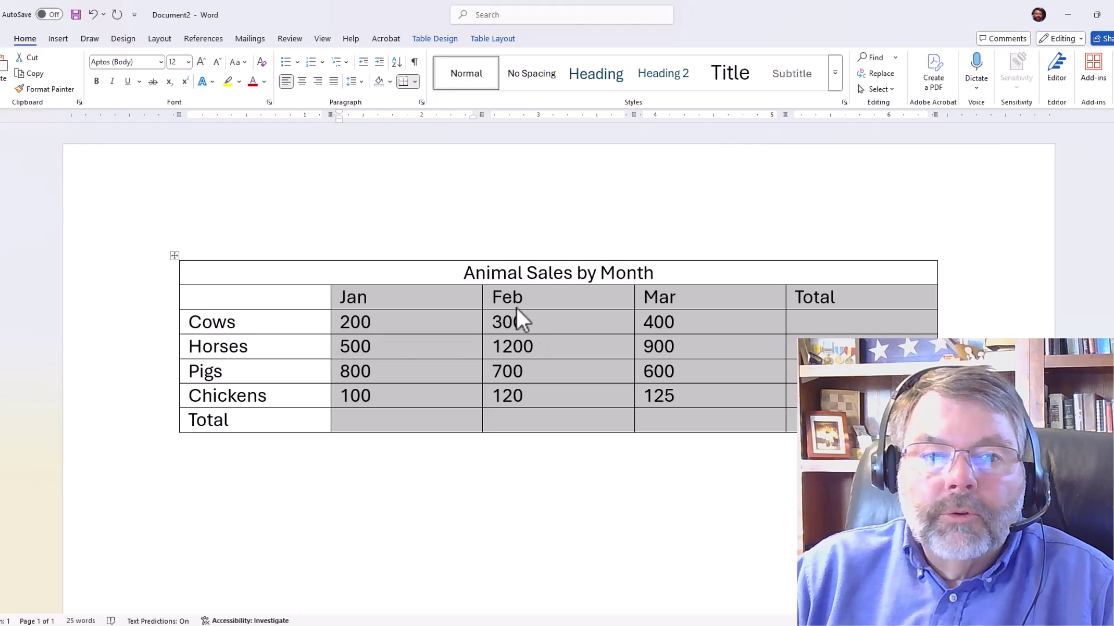
mouse_move(444, 318)
mouse_down()
mouse_move(551, 398)
mouse_move(812, 418)
mouse_up()
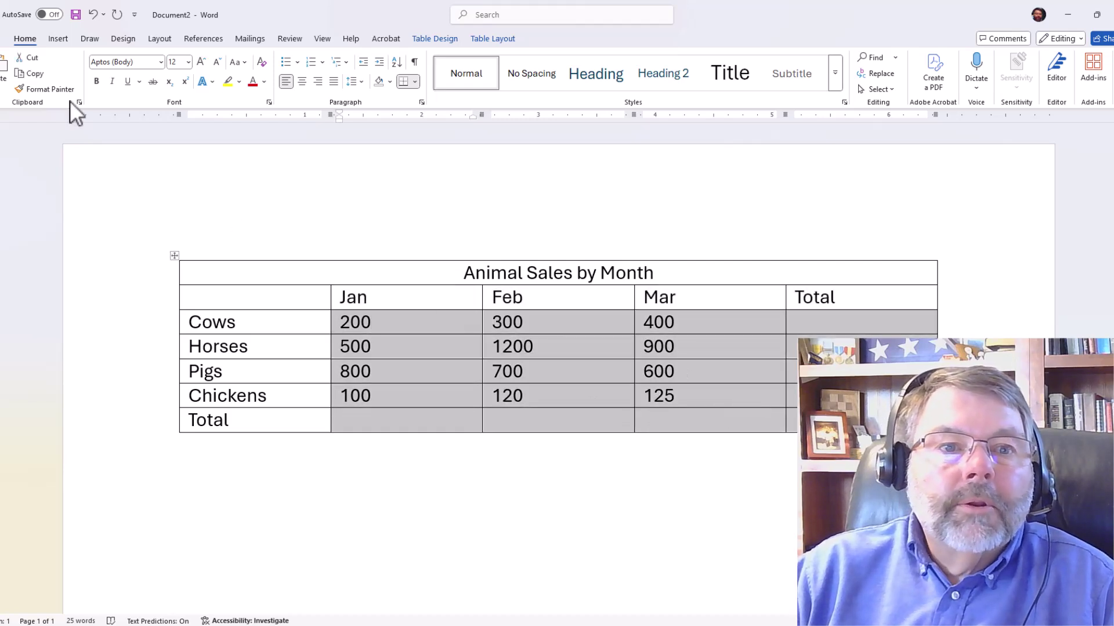
click(318, 81)
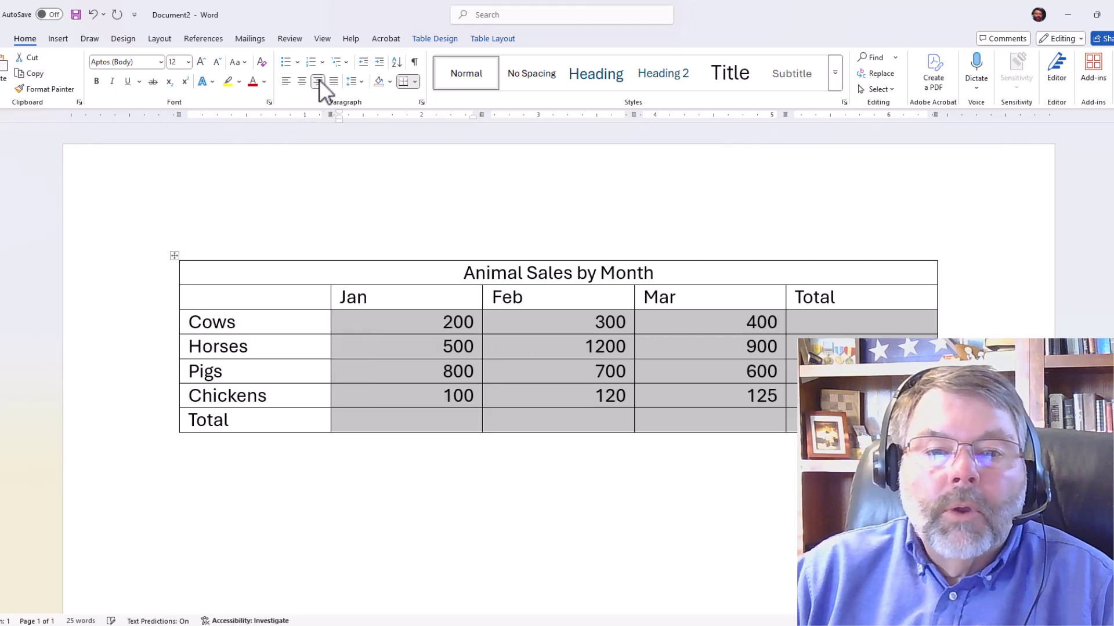
Step: Insert the formula =SUM(ABOVE) in the Total row's Jan cell
click(441, 413)
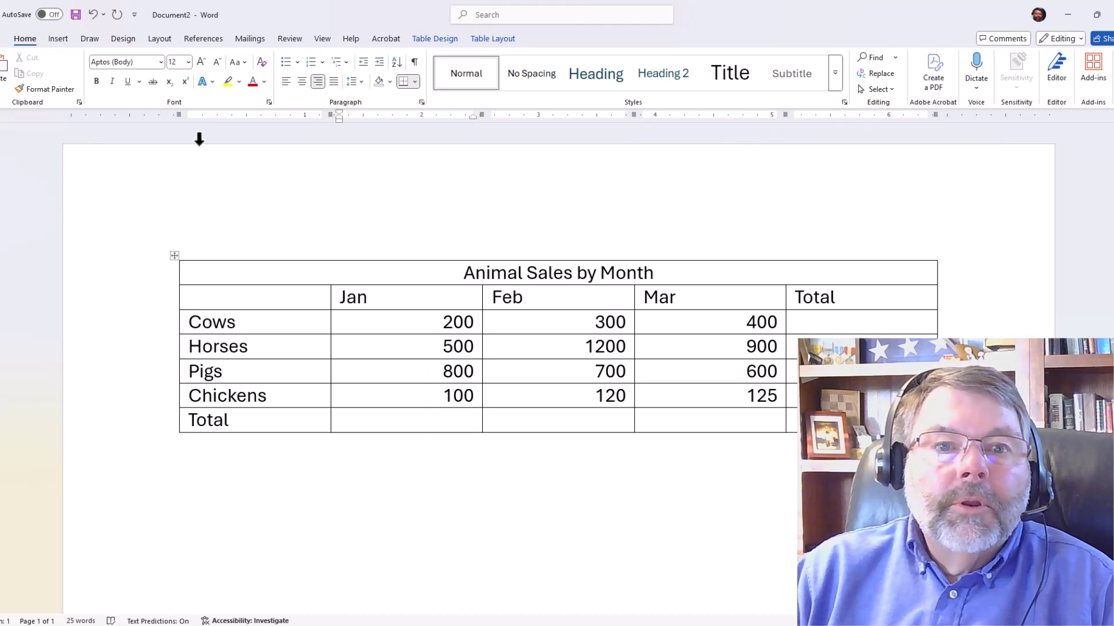
click(480, 38)
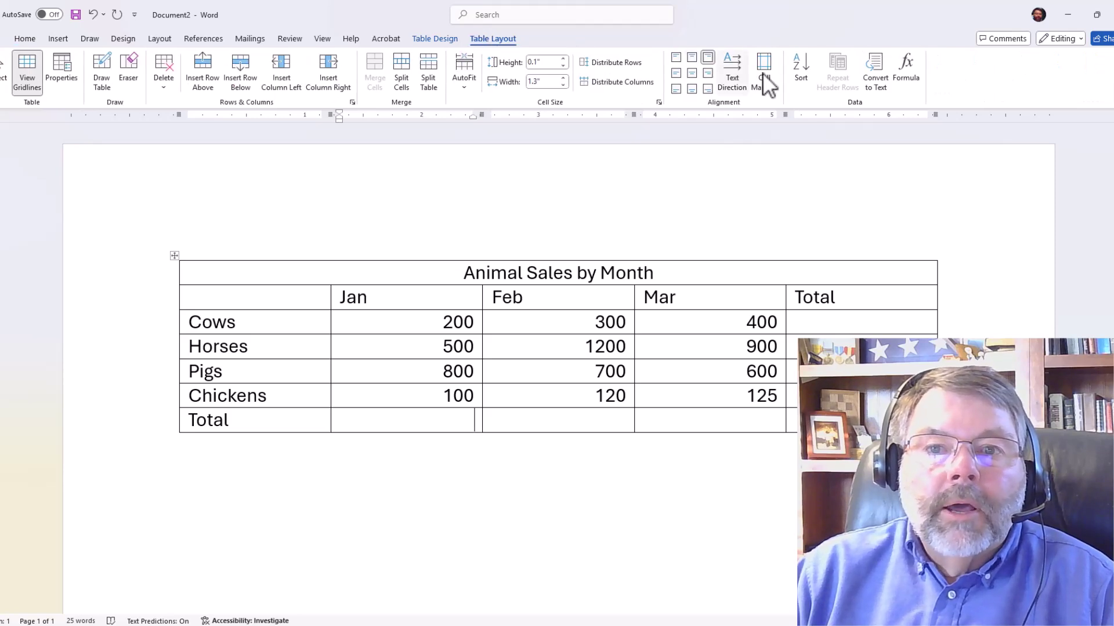
click(906, 62)
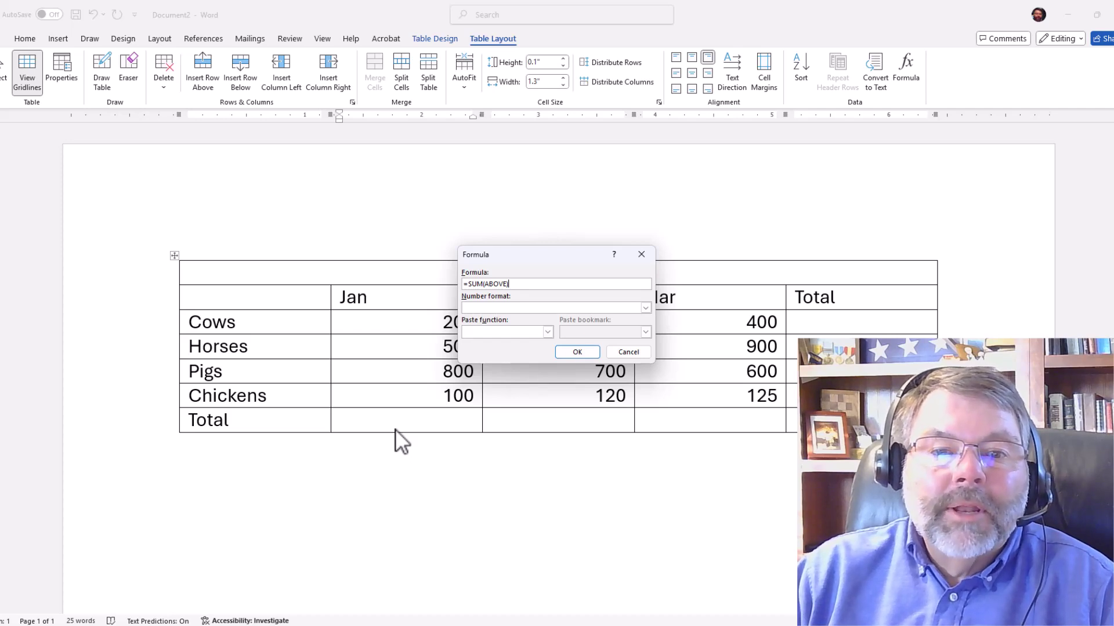
click(575, 350)
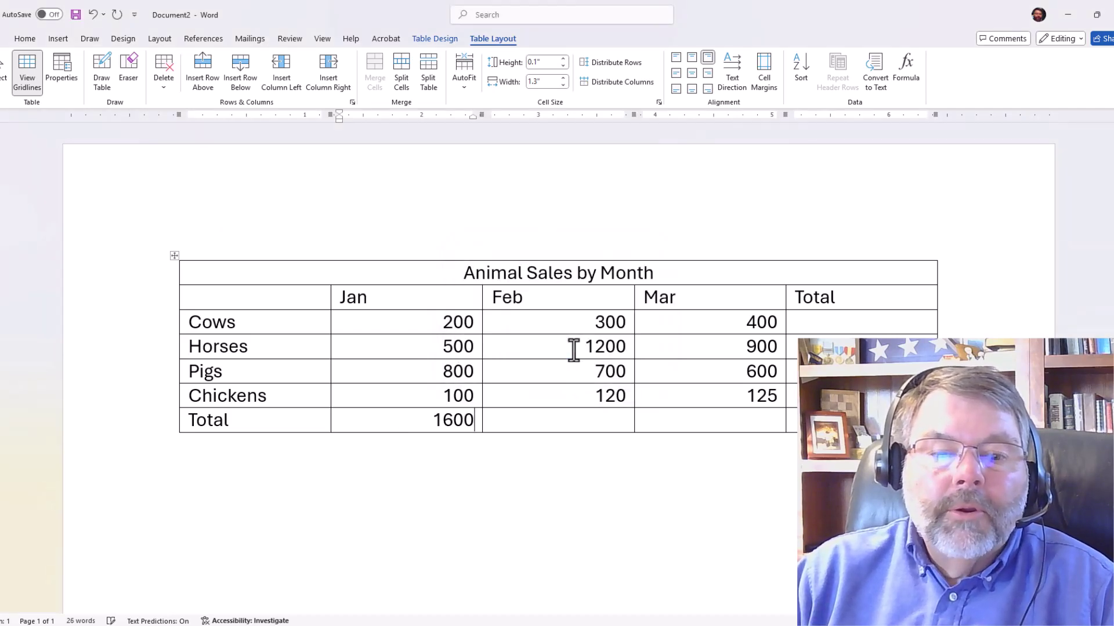
Step: Insert the formula =SUM(ABOVE) in the Feb and Mar cells of the Total row
key(Tab)
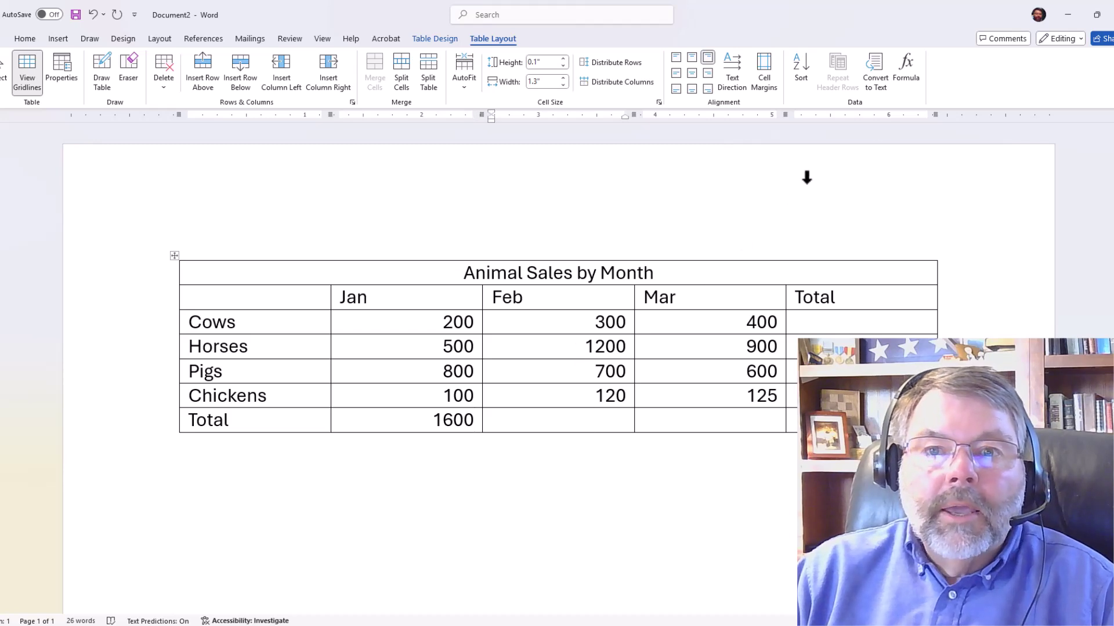
click(910, 66)
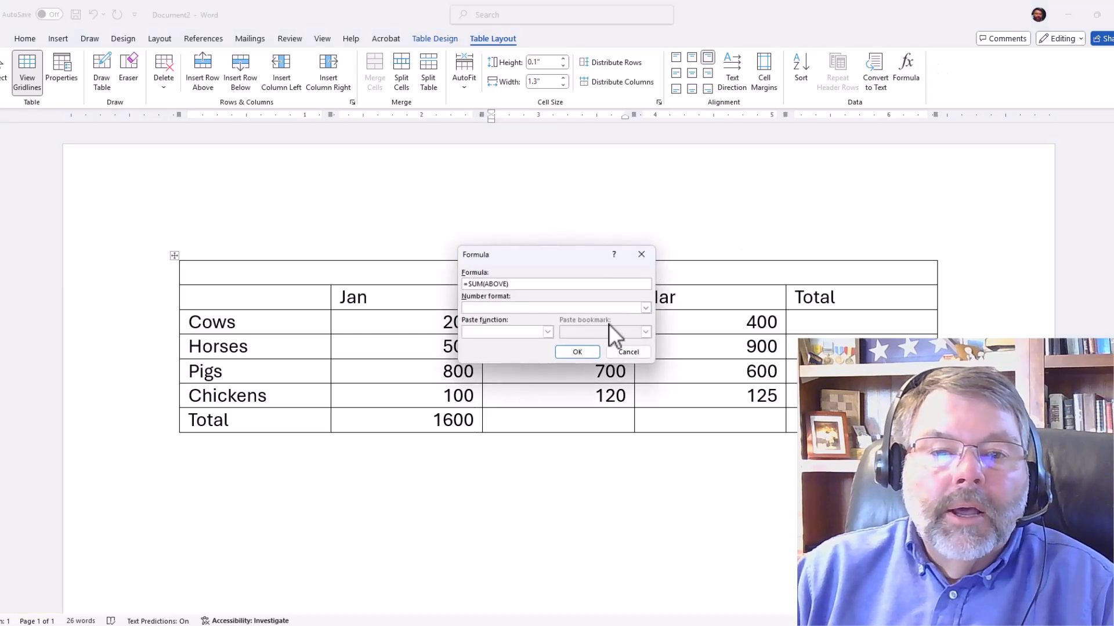
click(576, 353)
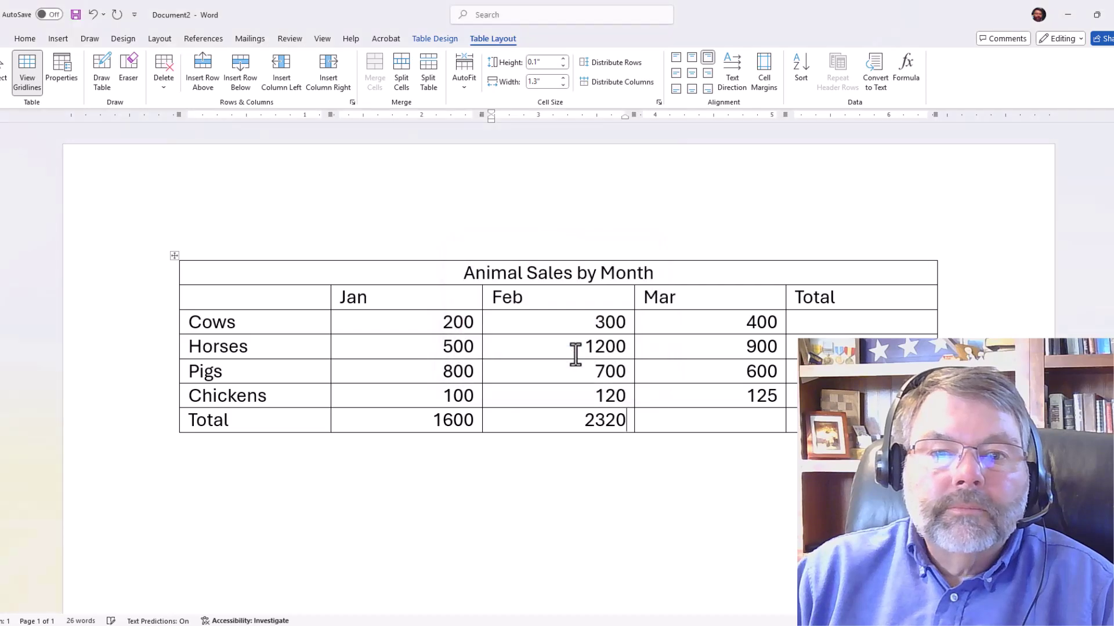
key(Tab)
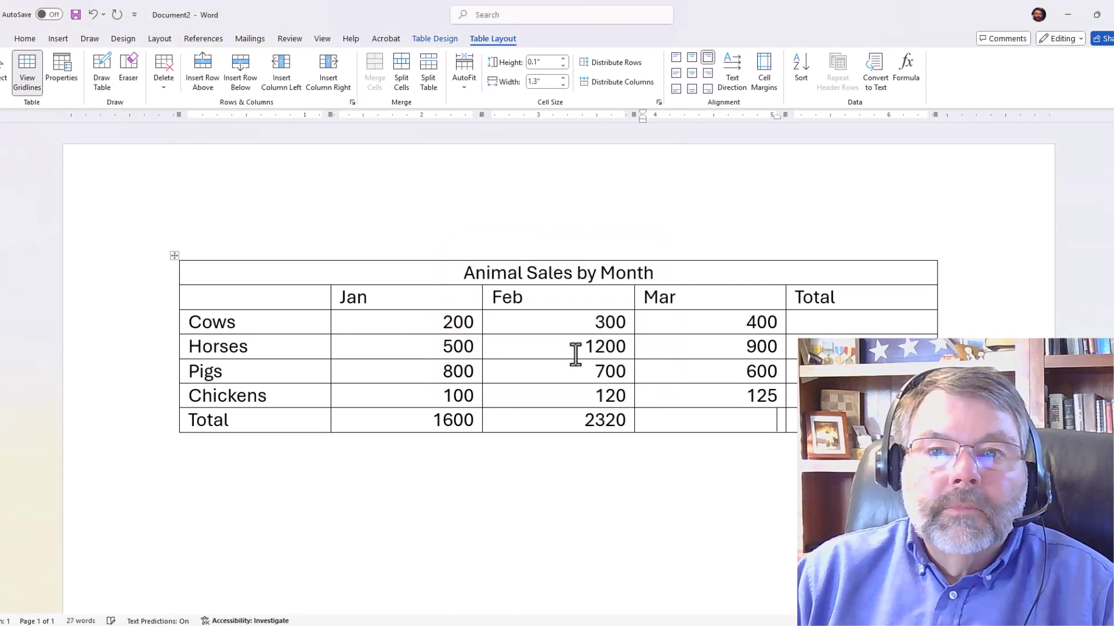
click(906, 62)
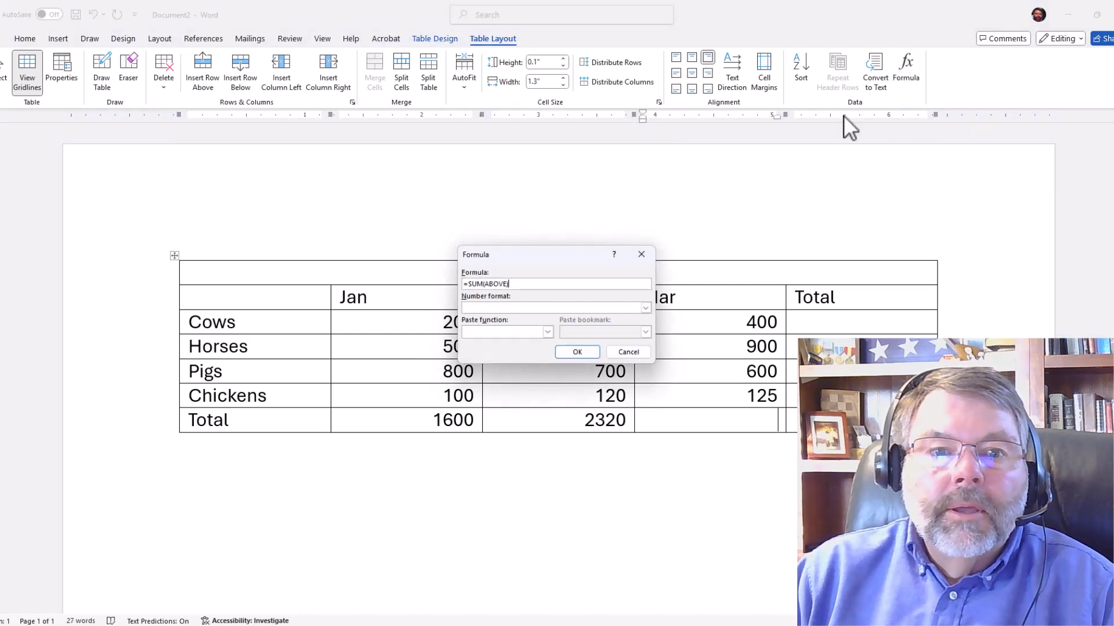
click(575, 352)
Step: Insert a formula in the Total row's cell under the Total column, changing its argument to give =SUM(Above)
click(834, 424)
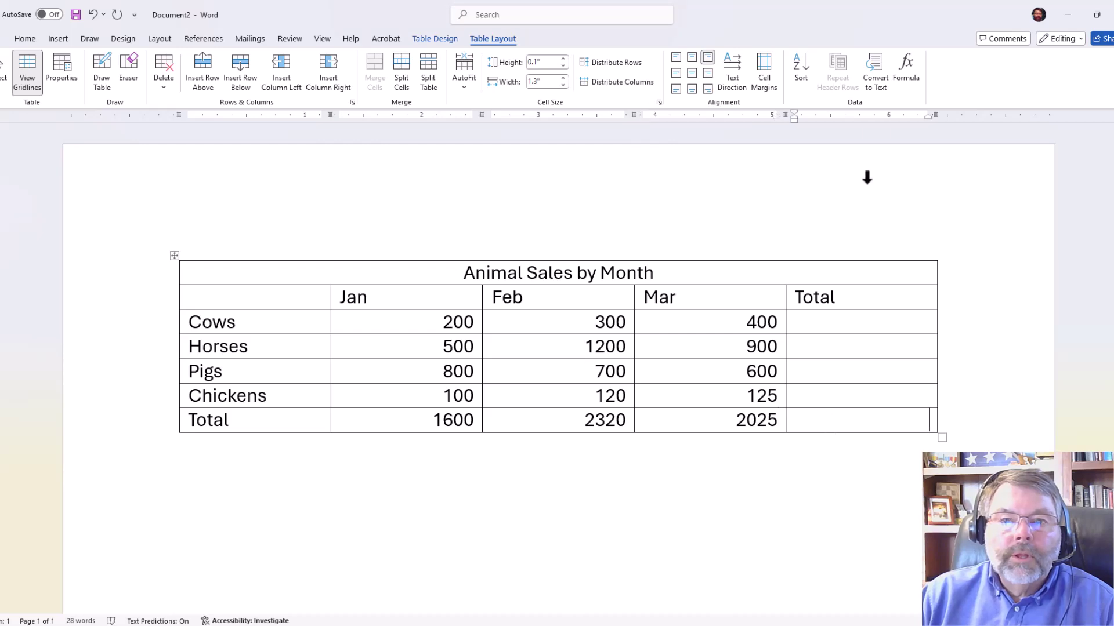
click(906, 68)
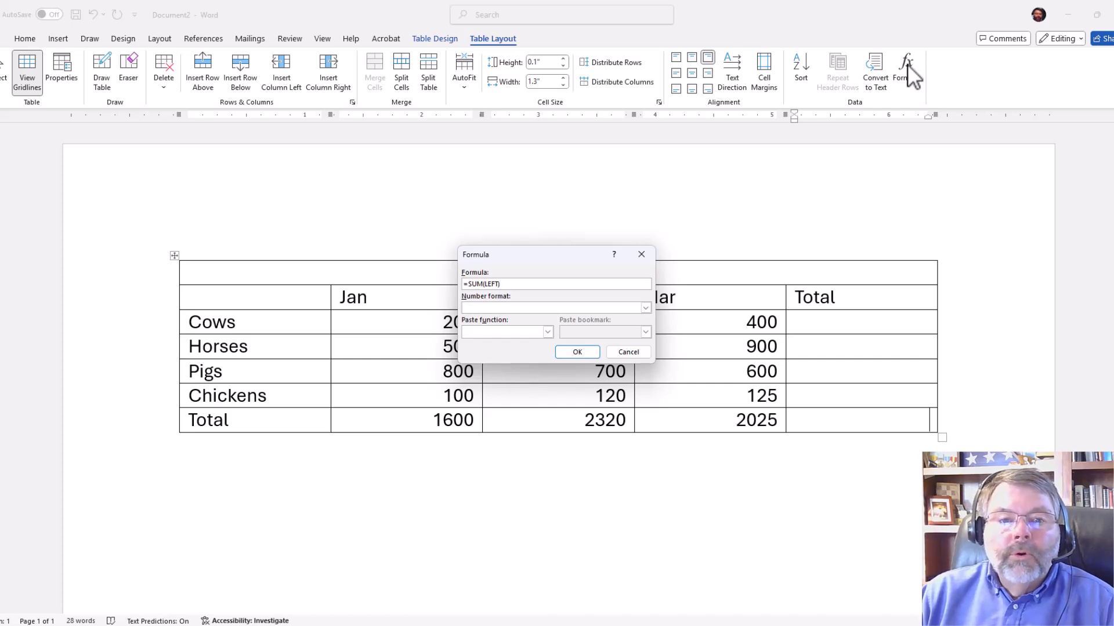
double_click(489, 285)
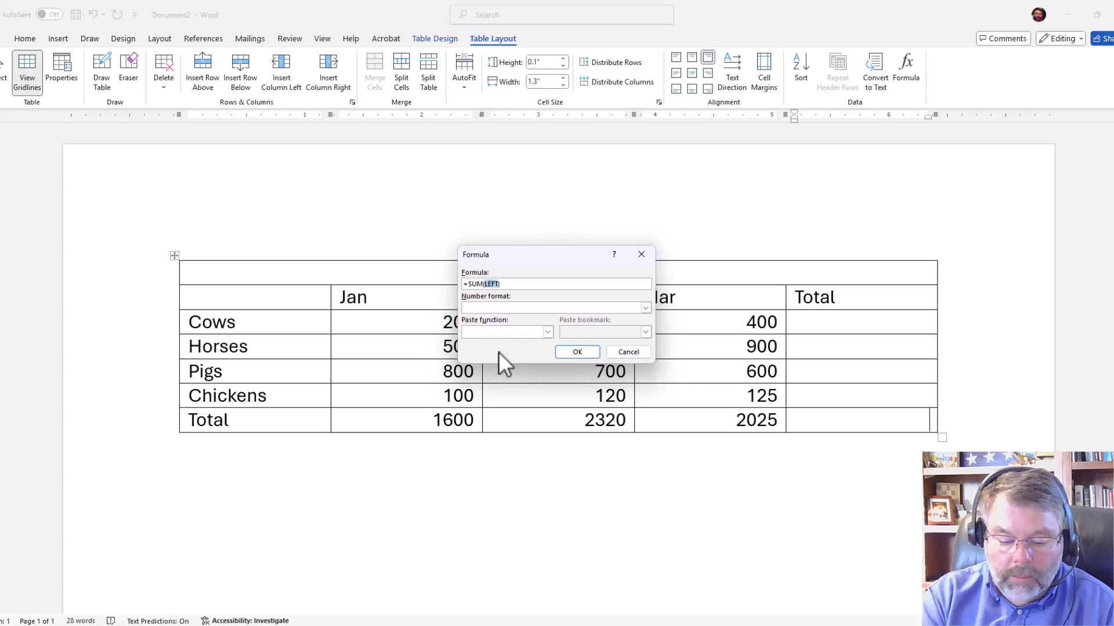
text(Abo)
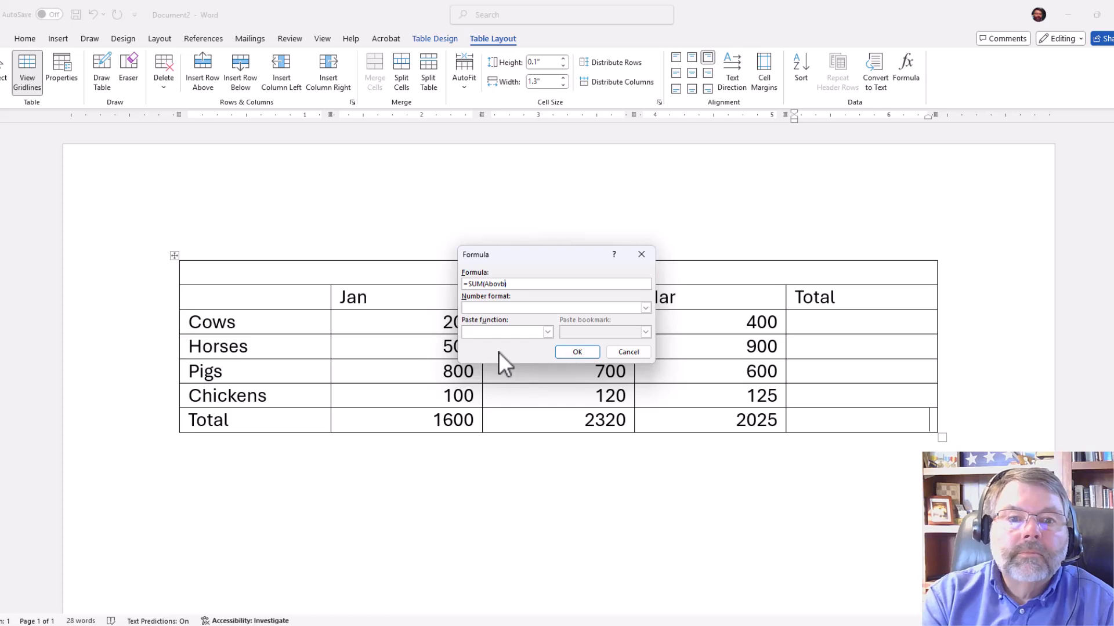
text(ve)
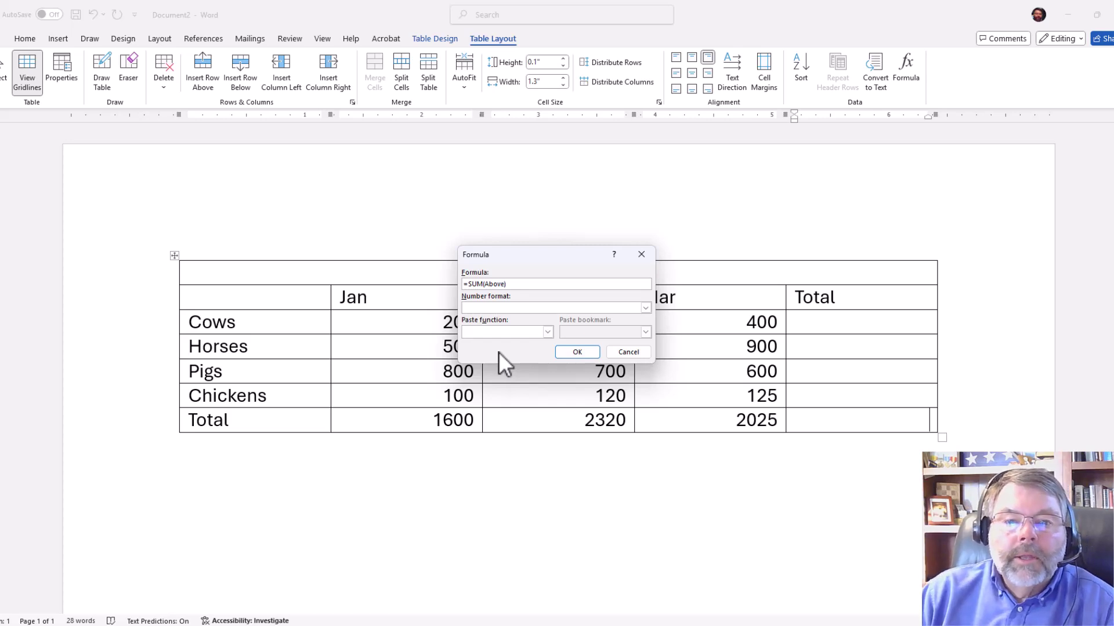
click(572, 355)
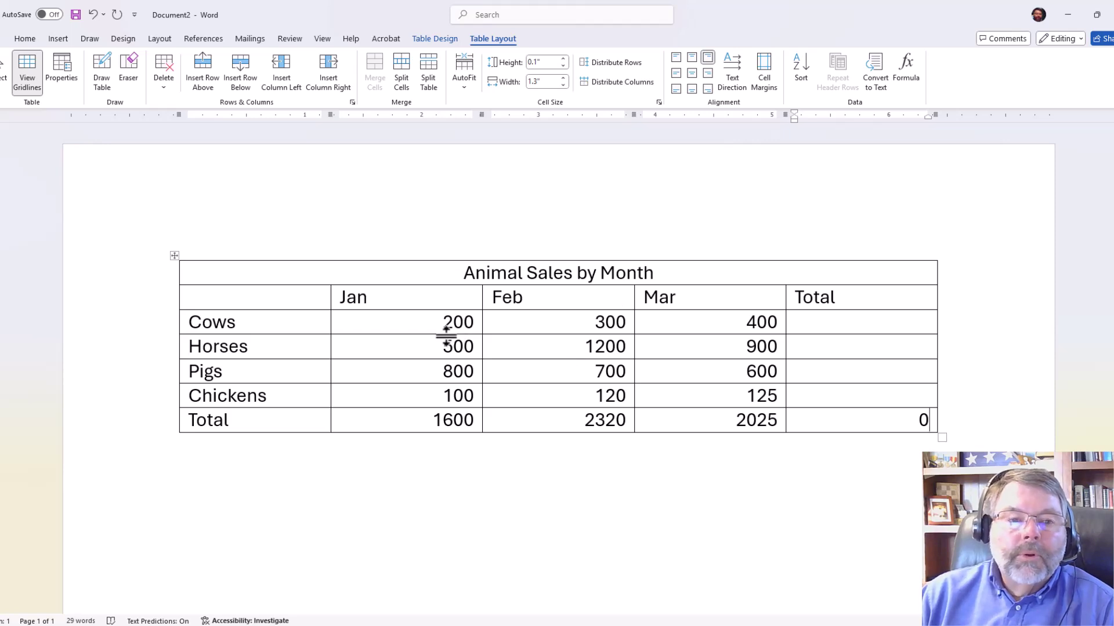
Step: Insert row-sum formulas in the Total column, =SUM(LEFT) for Cows and =SUM(Left) for Horses
click(895, 325)
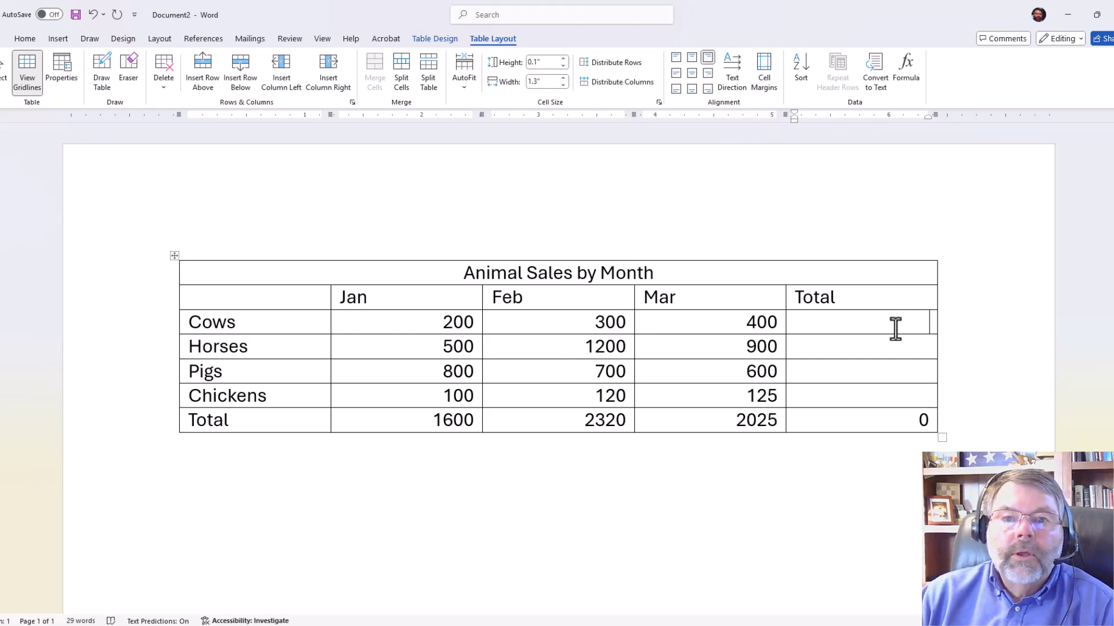
click(908, 66)
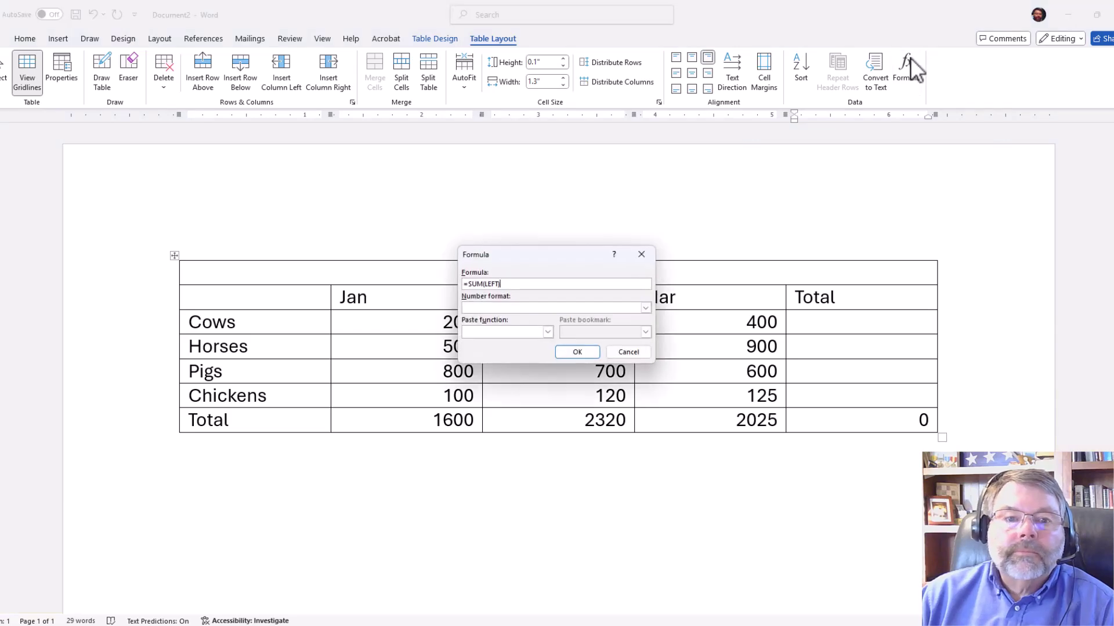
click(582, 354)
click(908, 346)
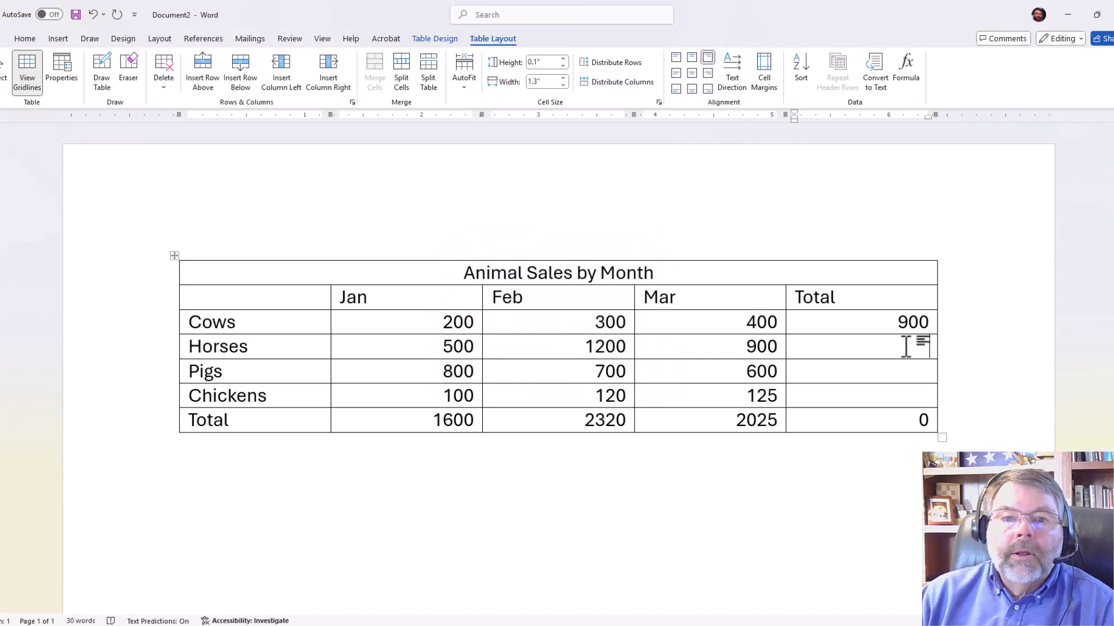
click(909, 62)
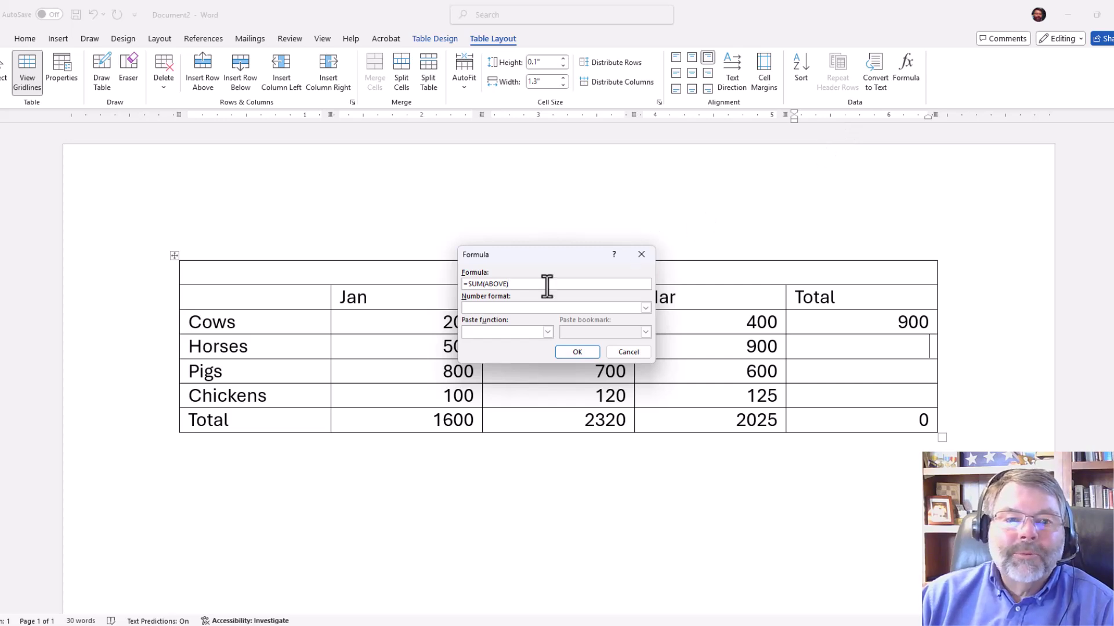
double_click(497, 285)
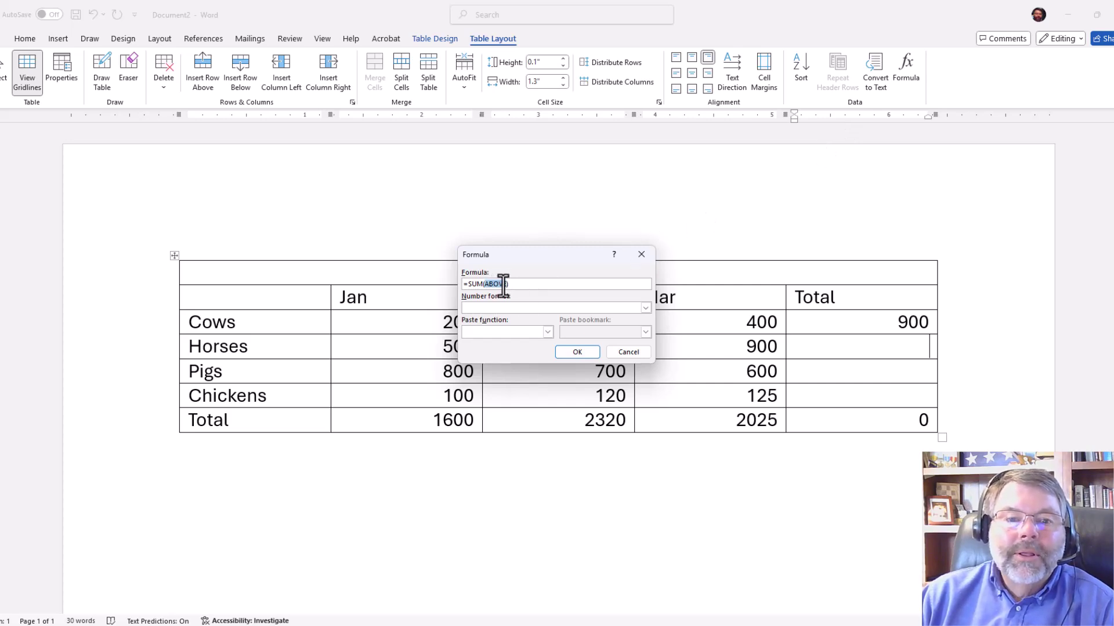
text(Left)
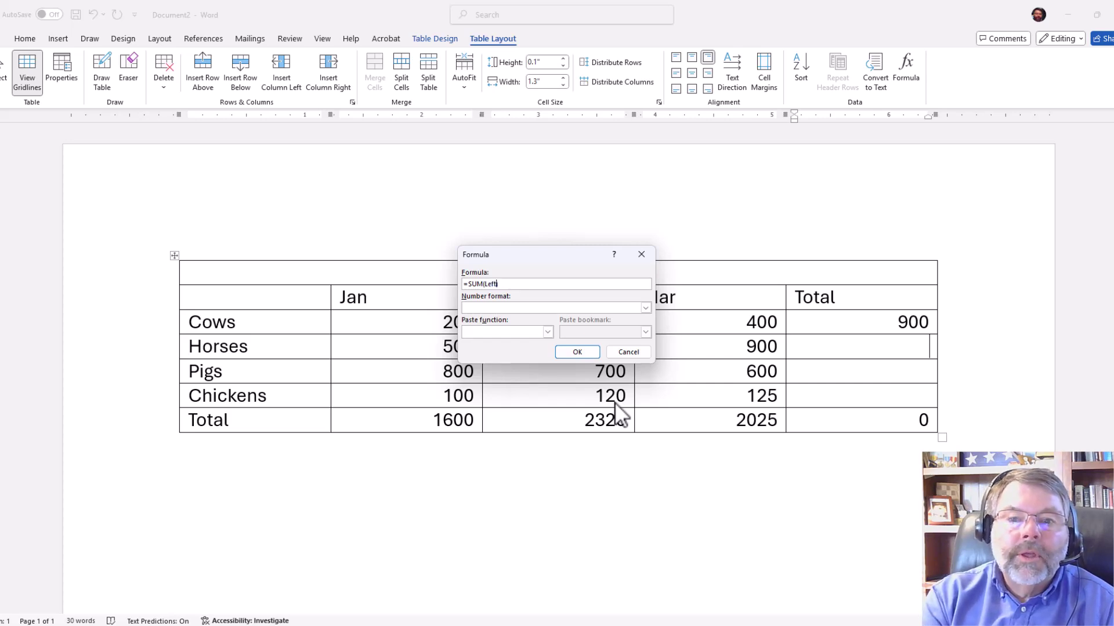
key(Return)
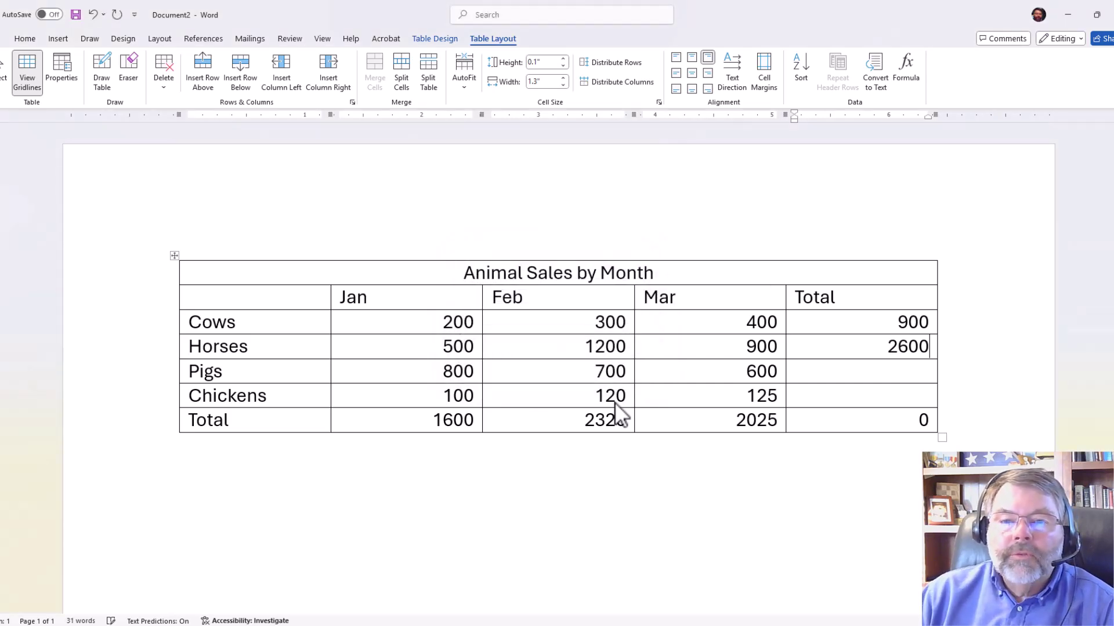
Step: Insert the formula =SUM(Left) in the Total column's cells for the Pigs and Chickens rows
click(879, 372)
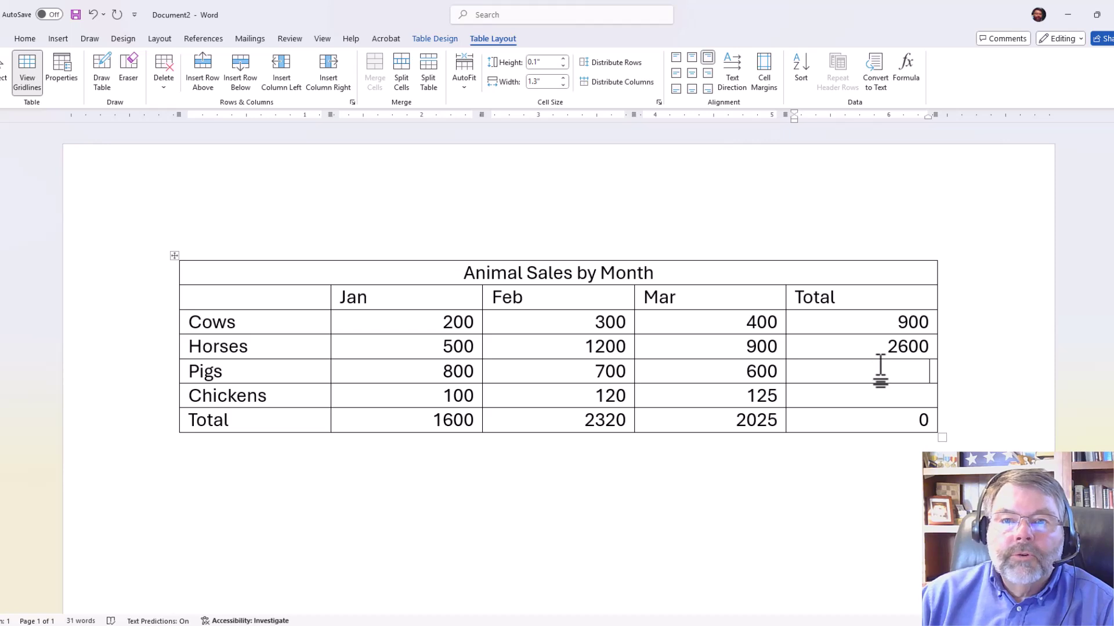
click(906, 65)
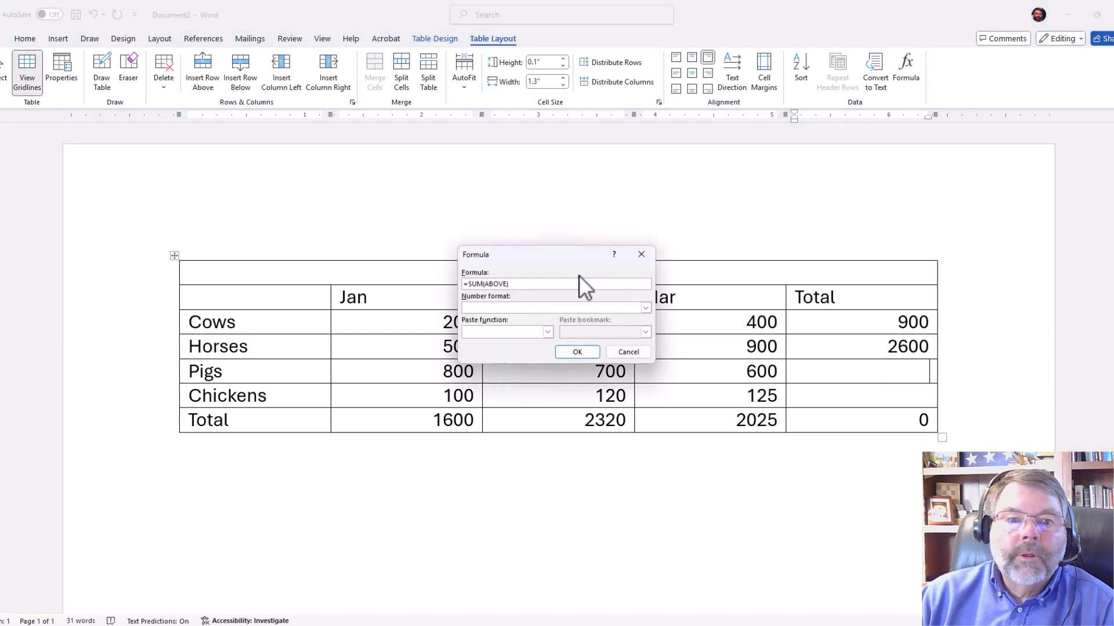
double_click(495, 284)
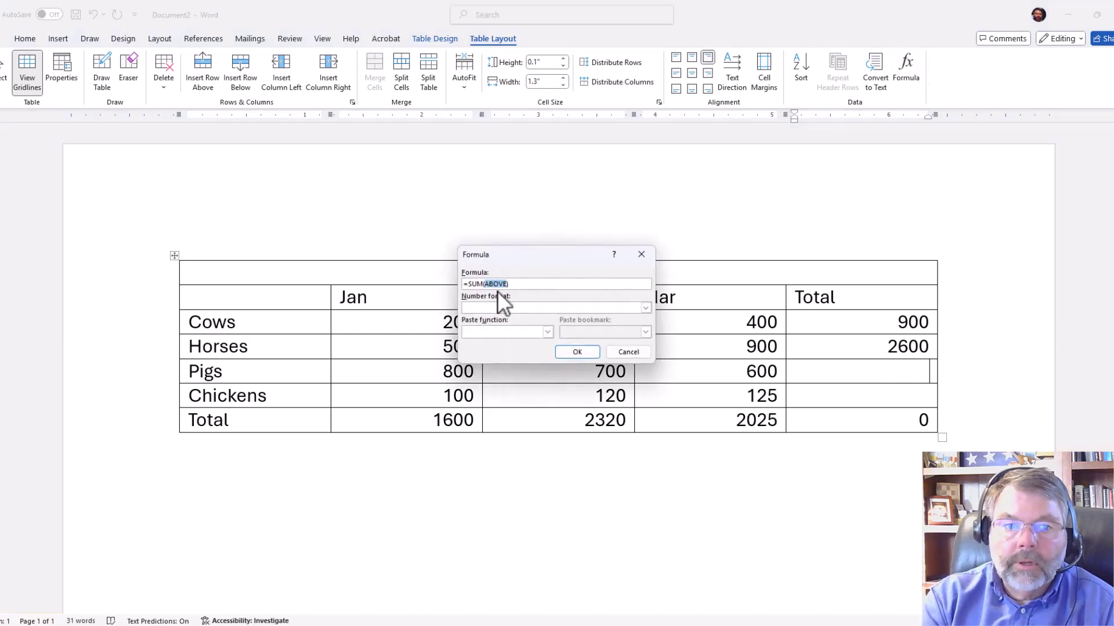
text(Left)
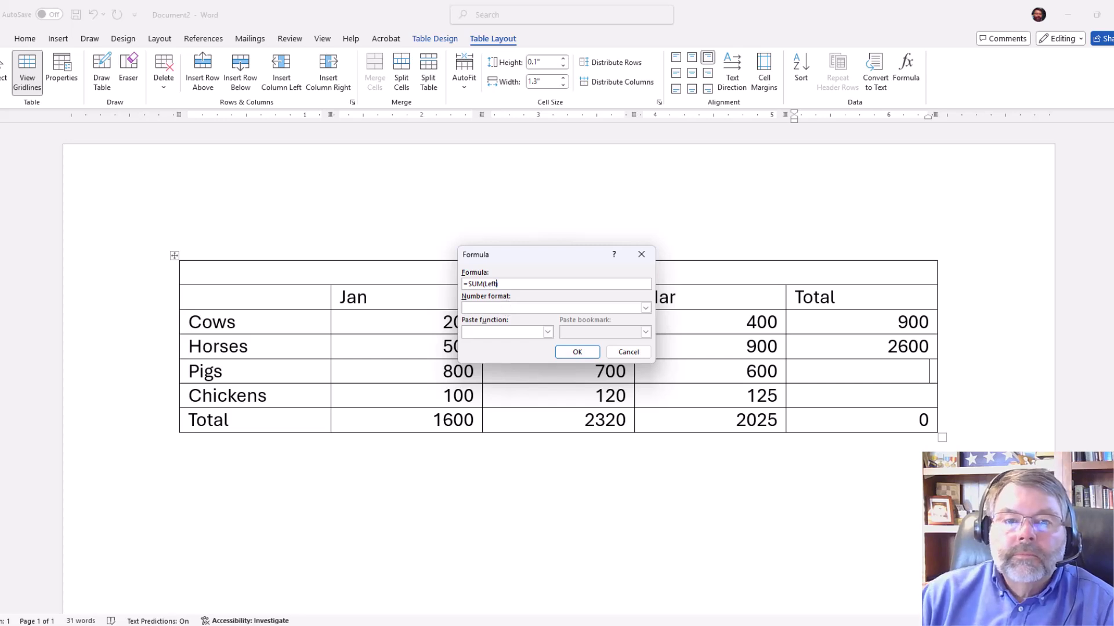
click(577, 352)
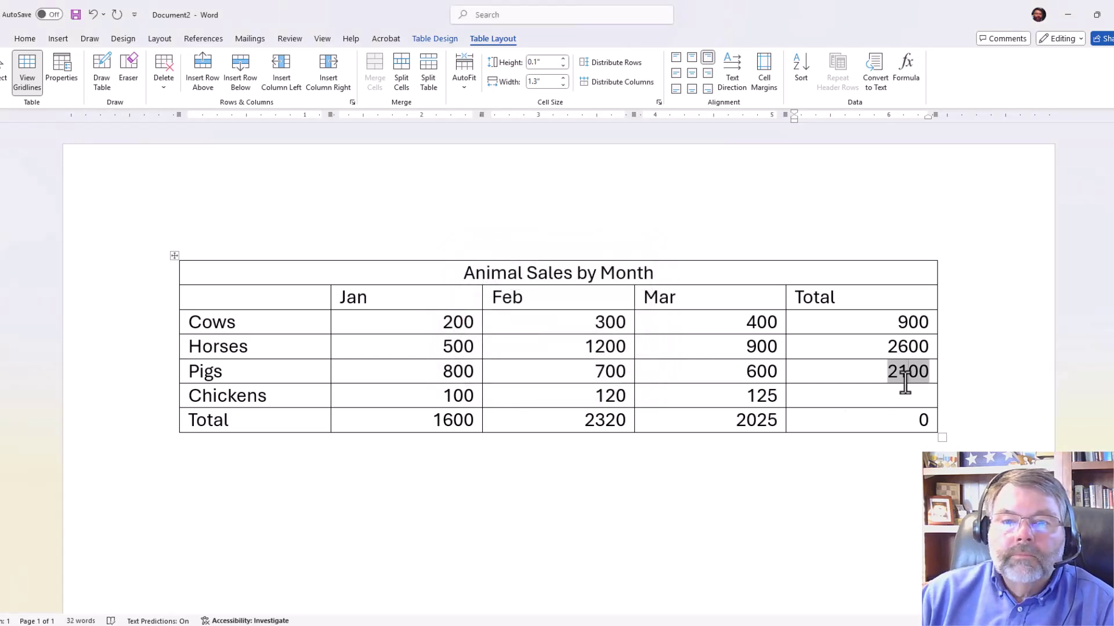
click(897, 394)
click(907, 64)
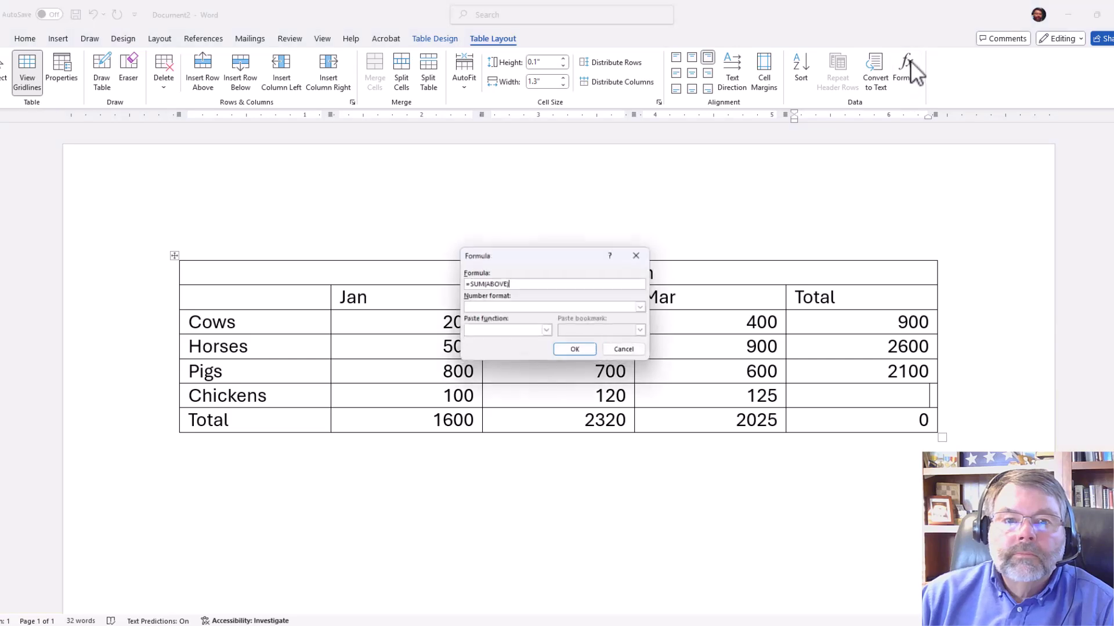
double_click(493, 284)
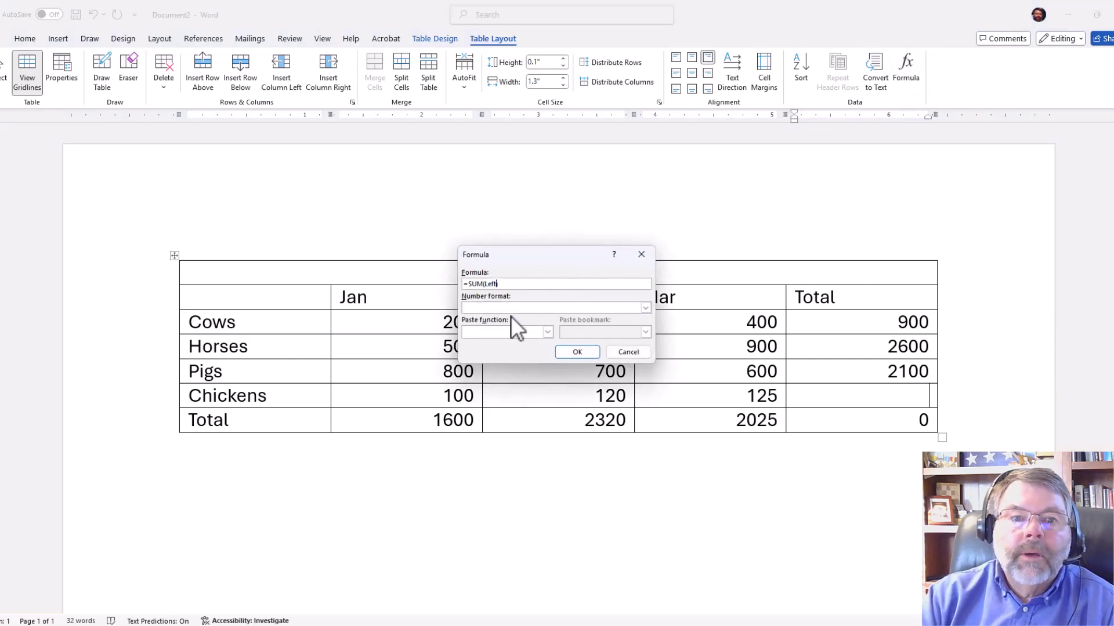
click(576, 352)
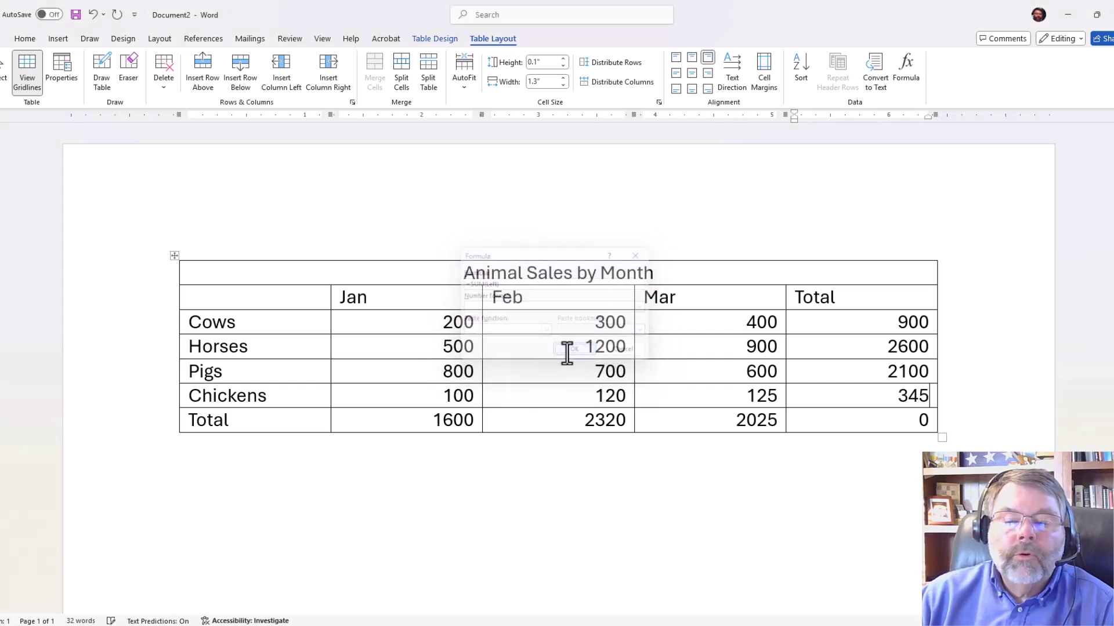
click(857, 416)
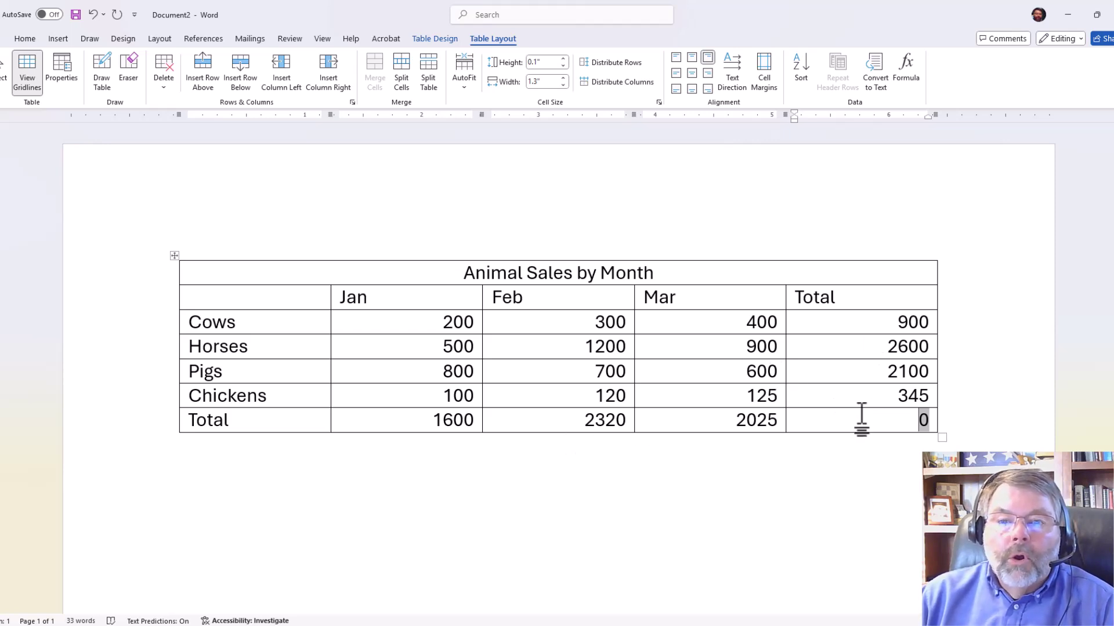
click(826, 397)
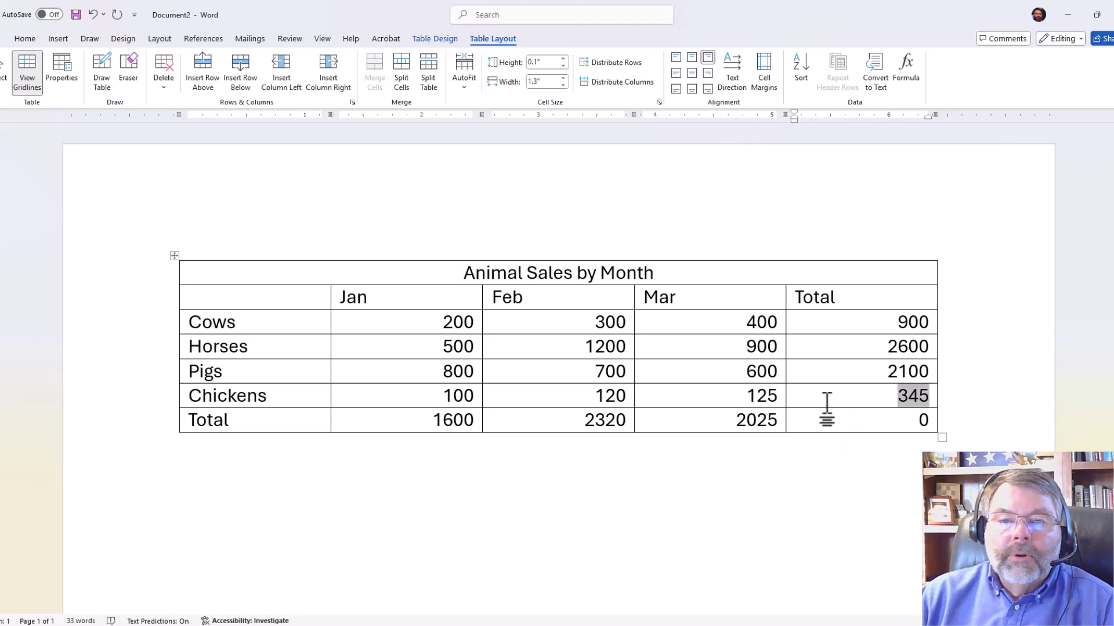
click(850, 322)
click(843, 425)
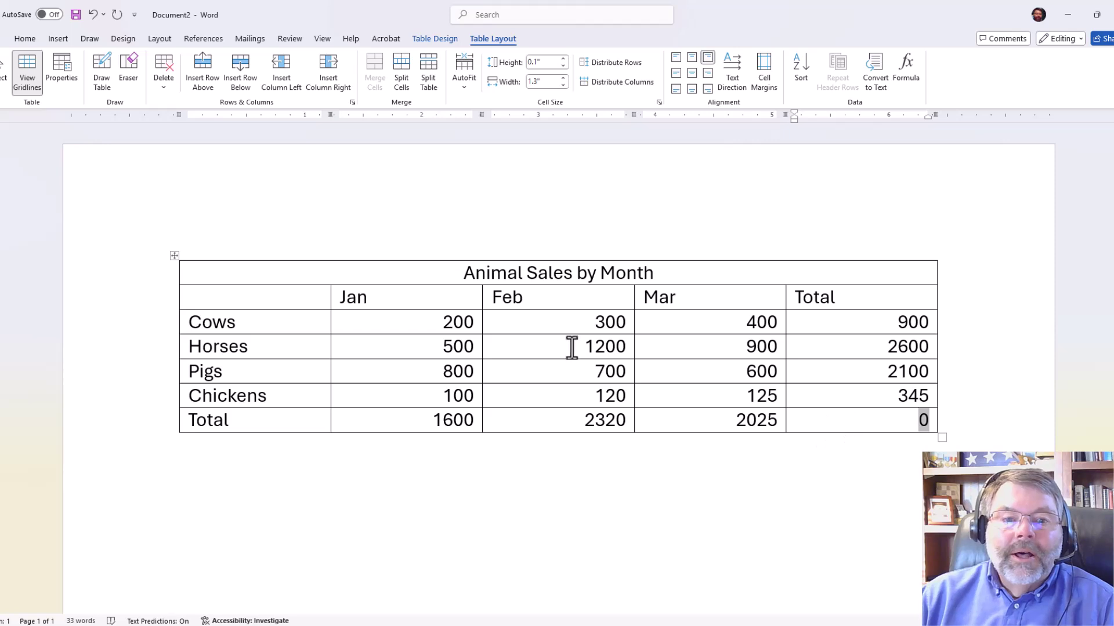
drag(425, 318, 840, 423)
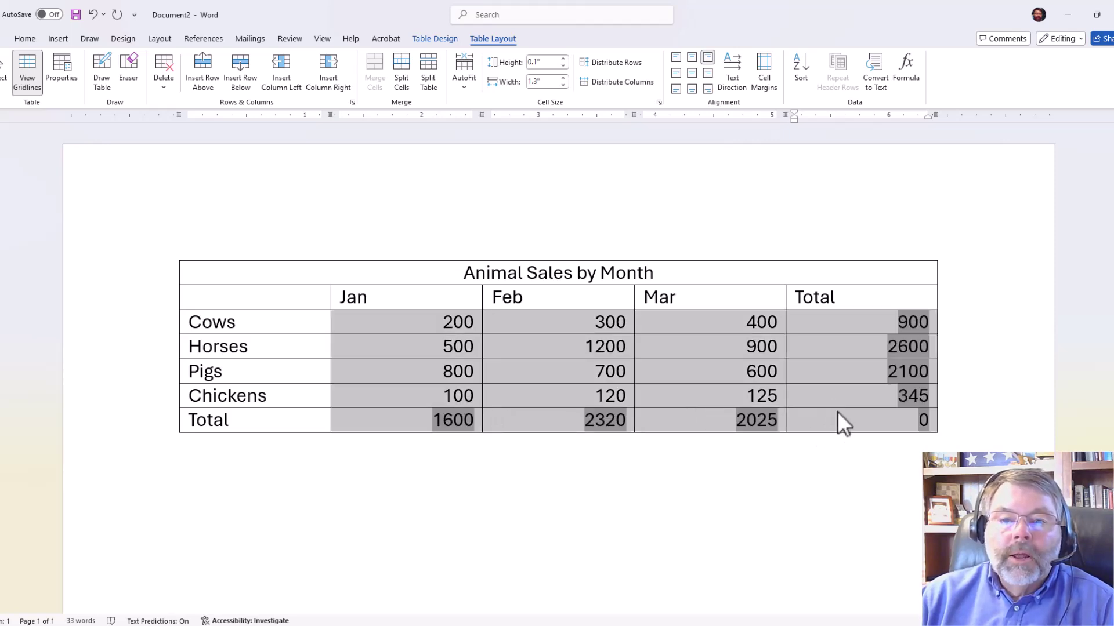
click(718, 320)
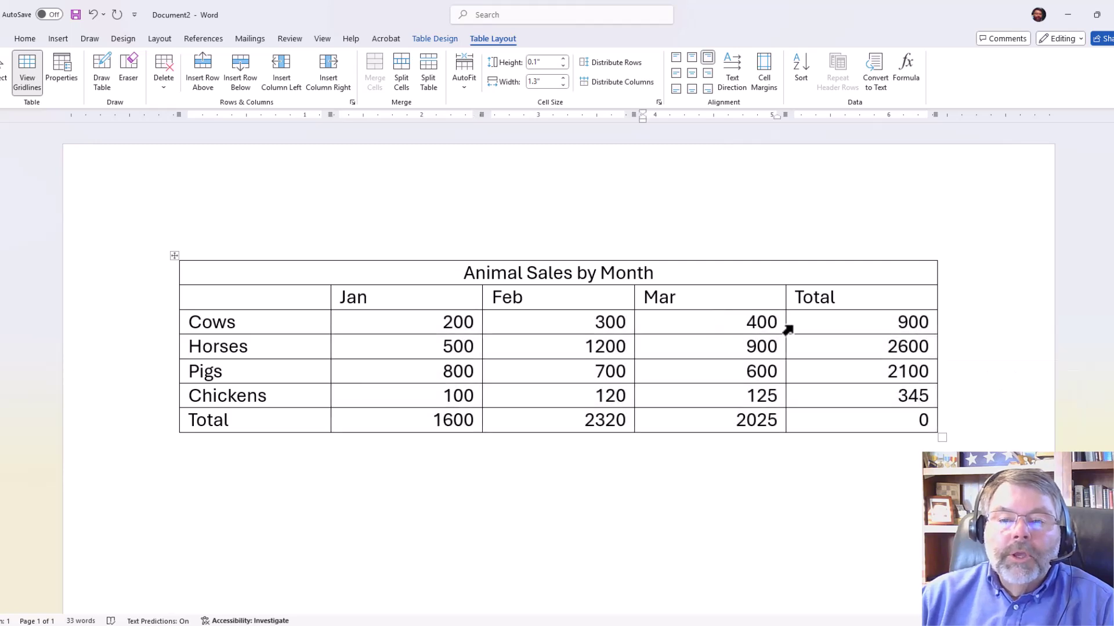
double_click(844, 321)
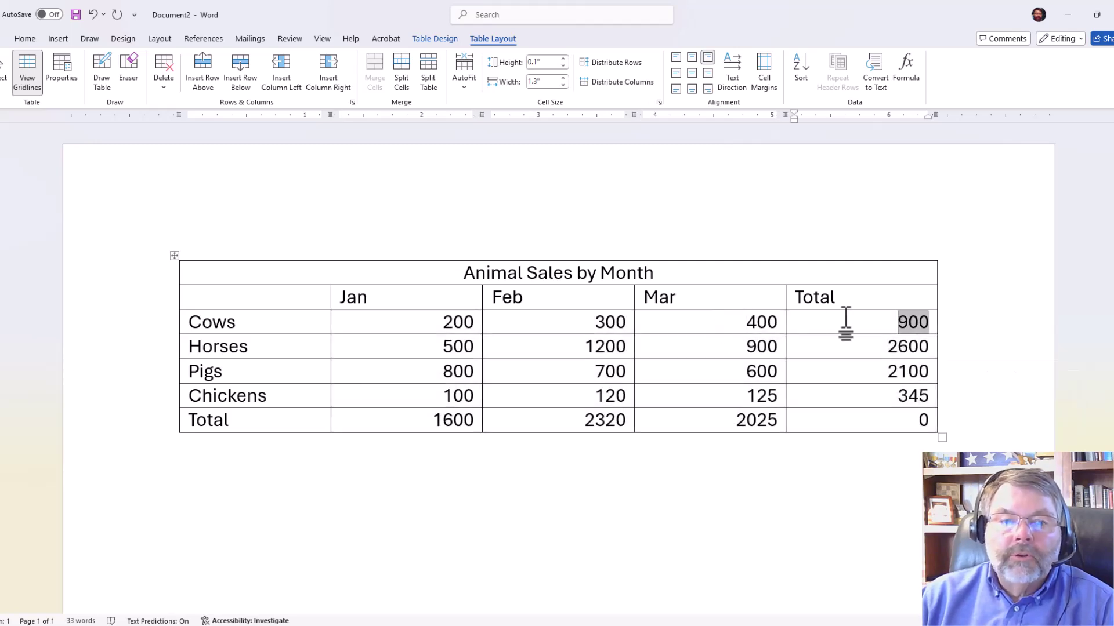
Step: Change the Cows figure for Jan to 500
double_click(464, 322)
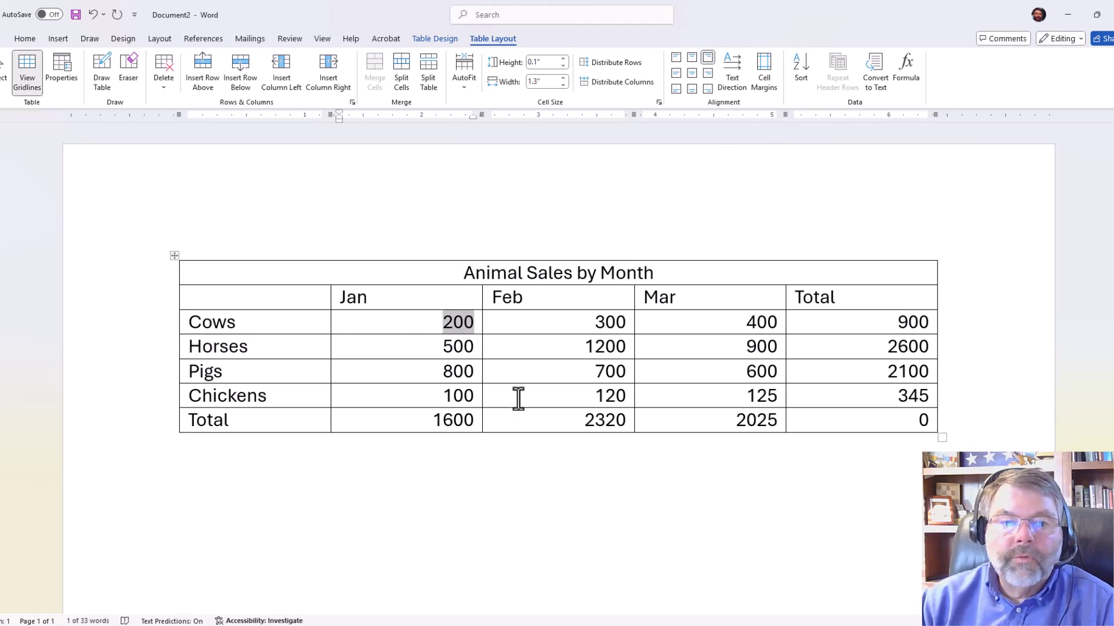
text(500)
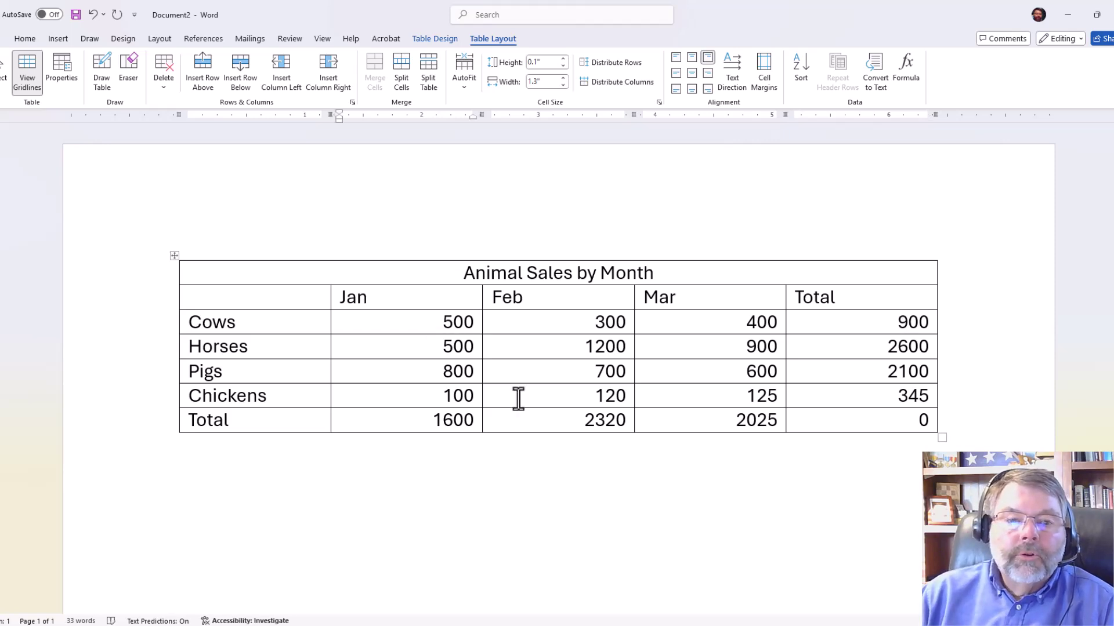
click(430, 345)
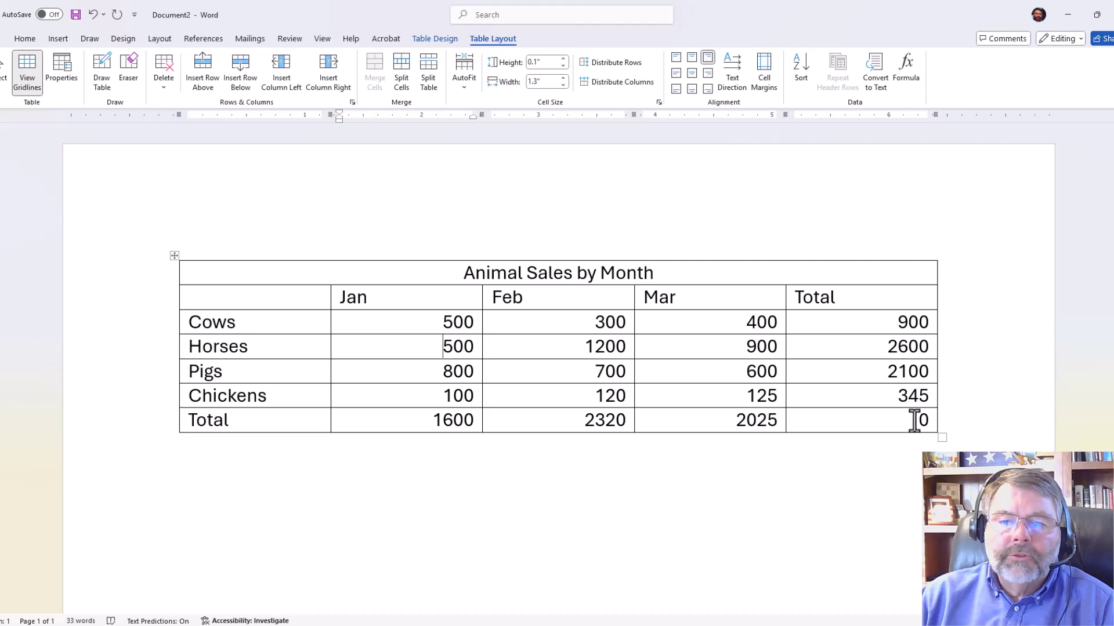
click(909, 322)
right_click(909, 322)
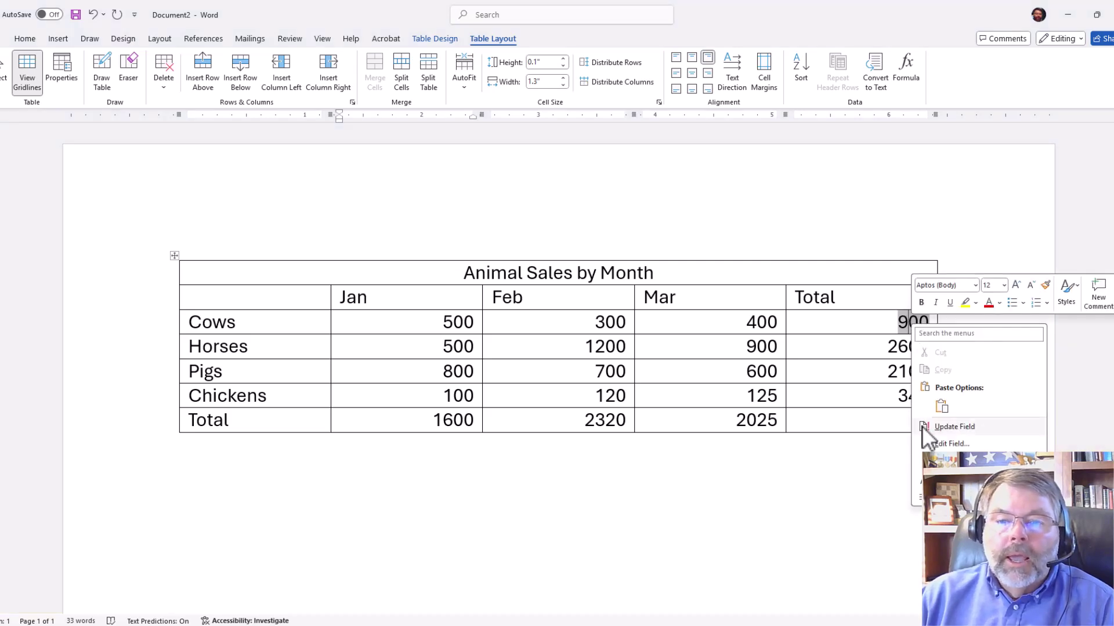
click(862, 424)
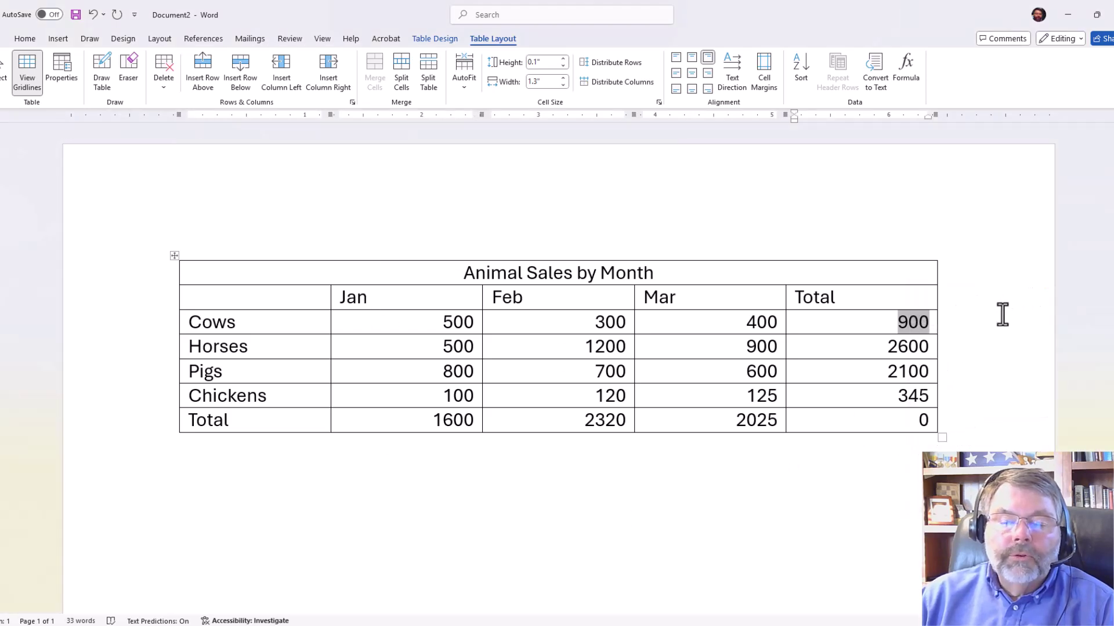
click(872, 353)
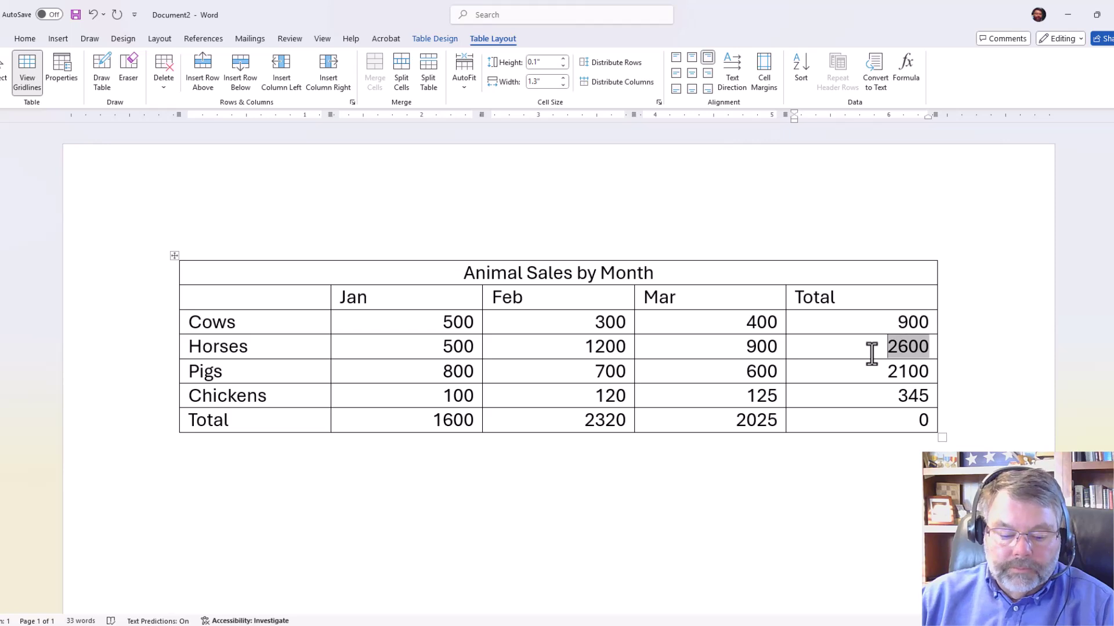
Step: Select the whole document and update all formula fields in the table at once
key(ctrl+a)
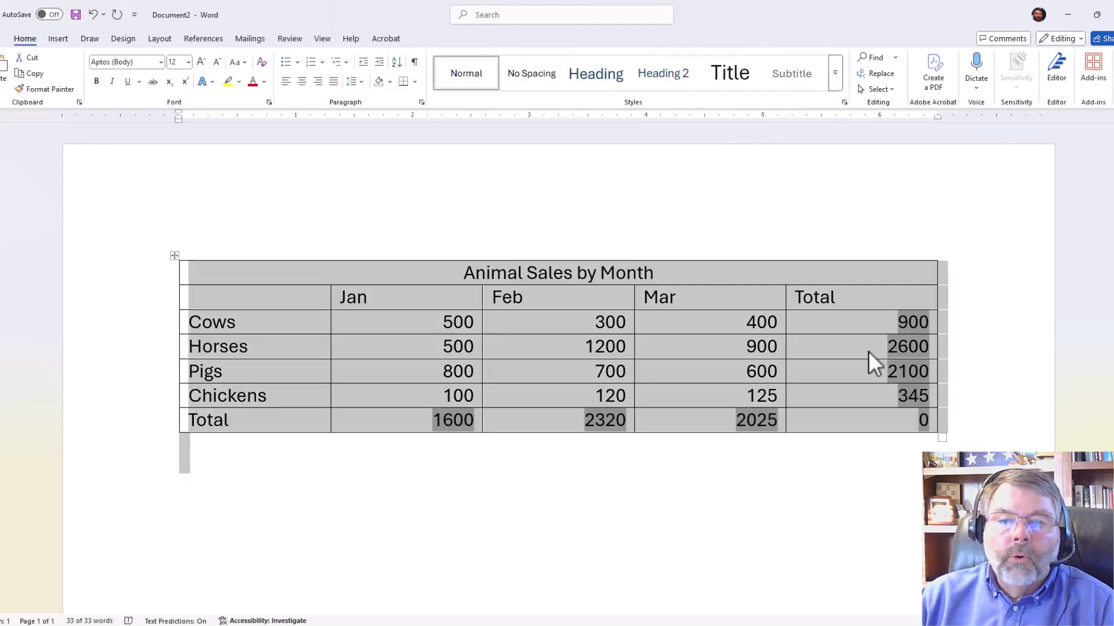
right_click(899, 347)
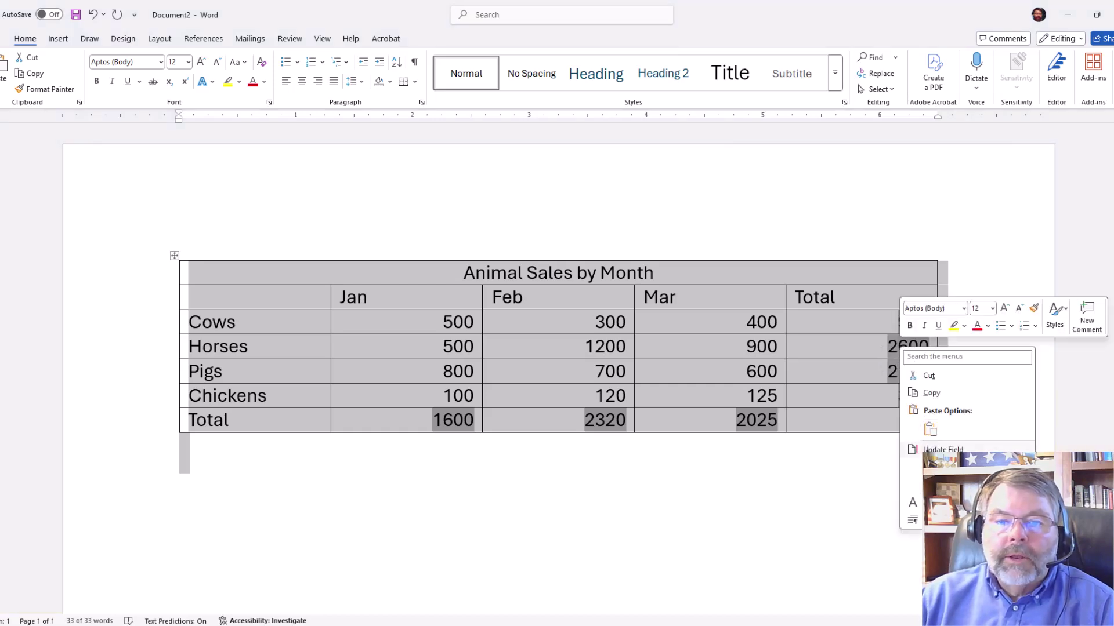
click(942, 450)
click(838, 419)
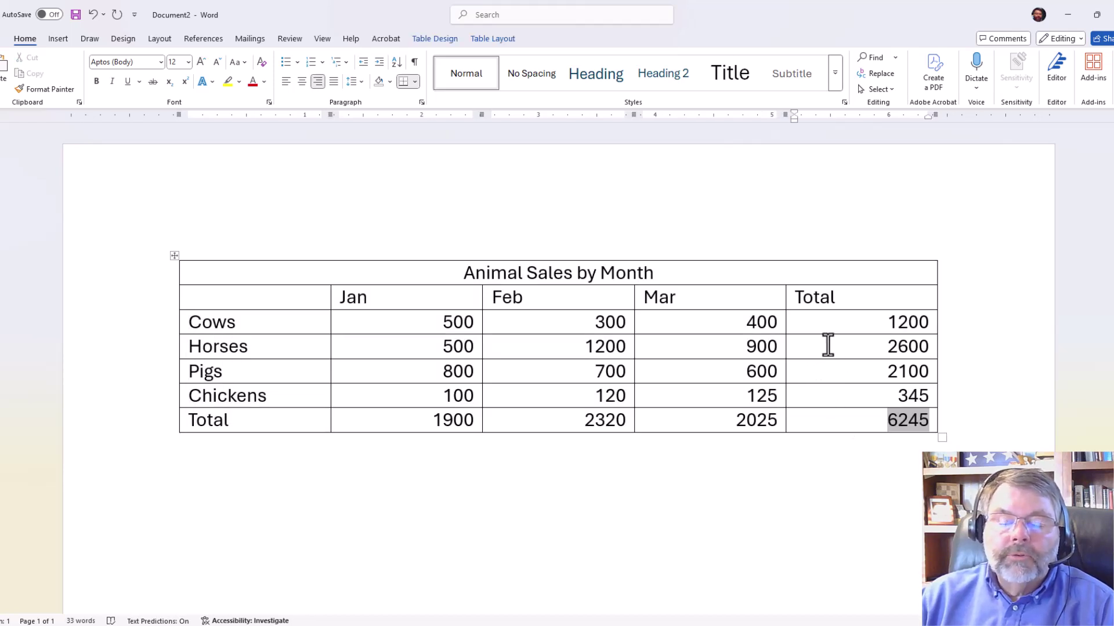
click(802, 371)
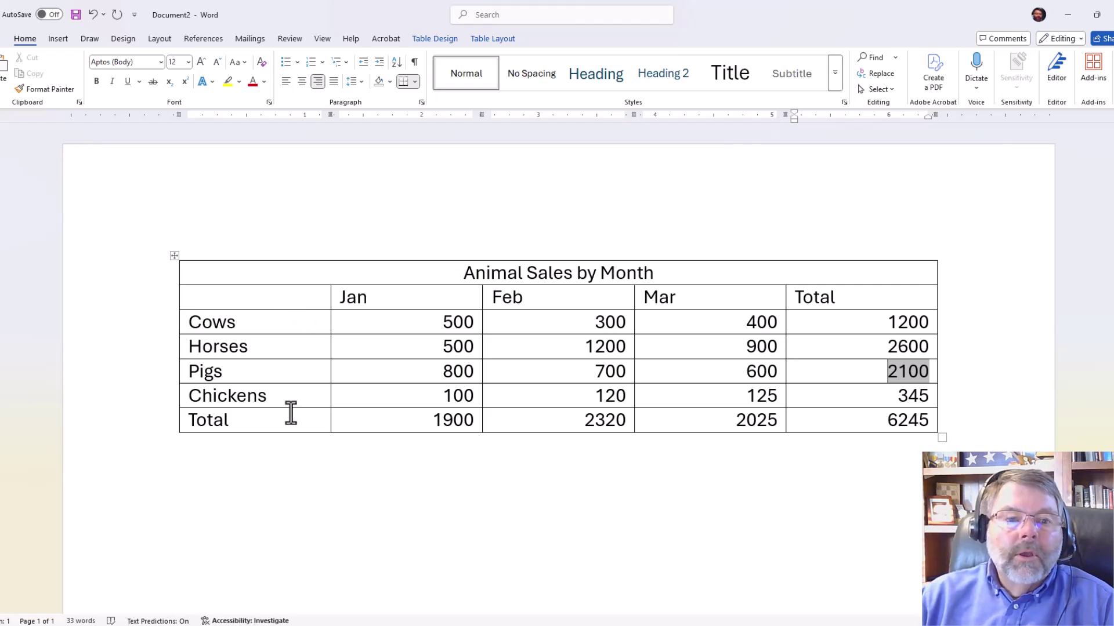
Step: Draw a vertical border with Draw Table that splits the animal-name cells from the Cows row down to the Chickens row
drag(290, 320, 283, 392)
click(299, 321)
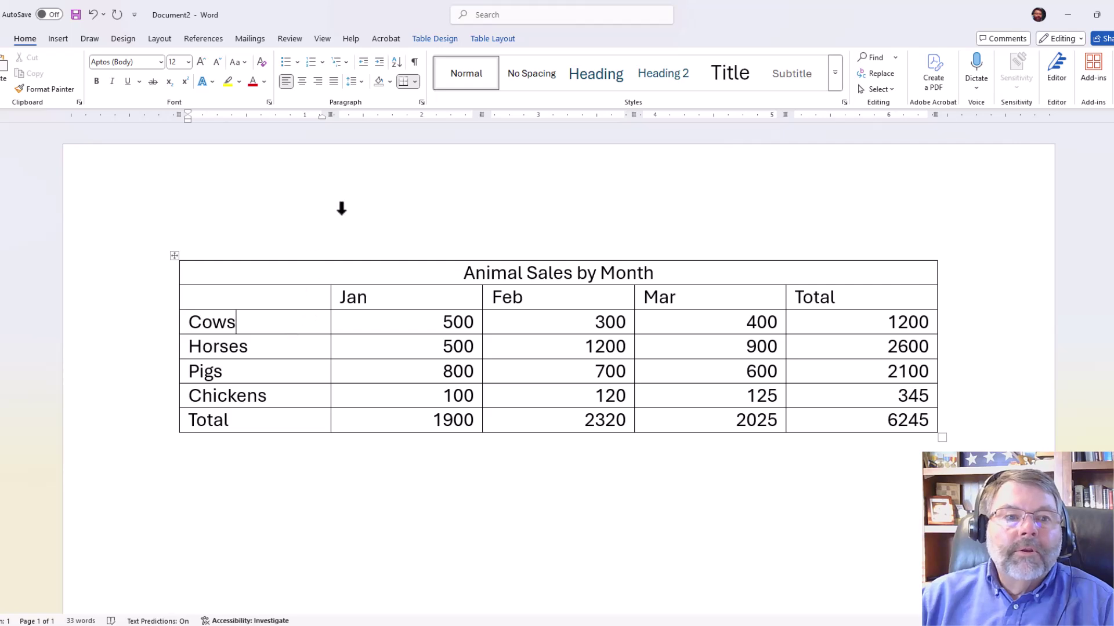
click(475, 38)
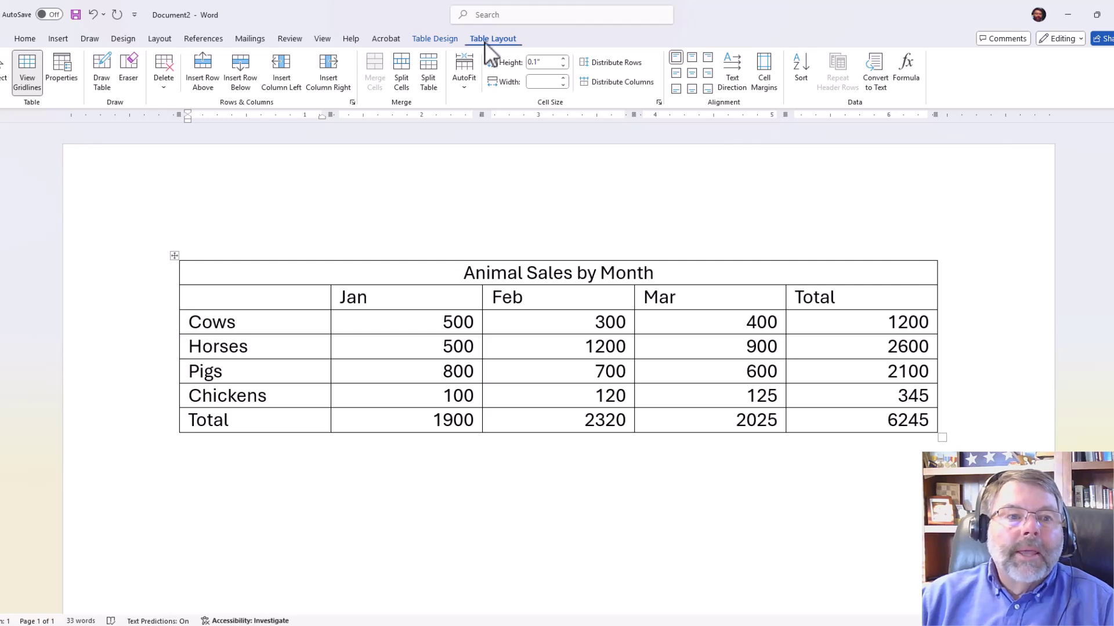
click(103, 61)
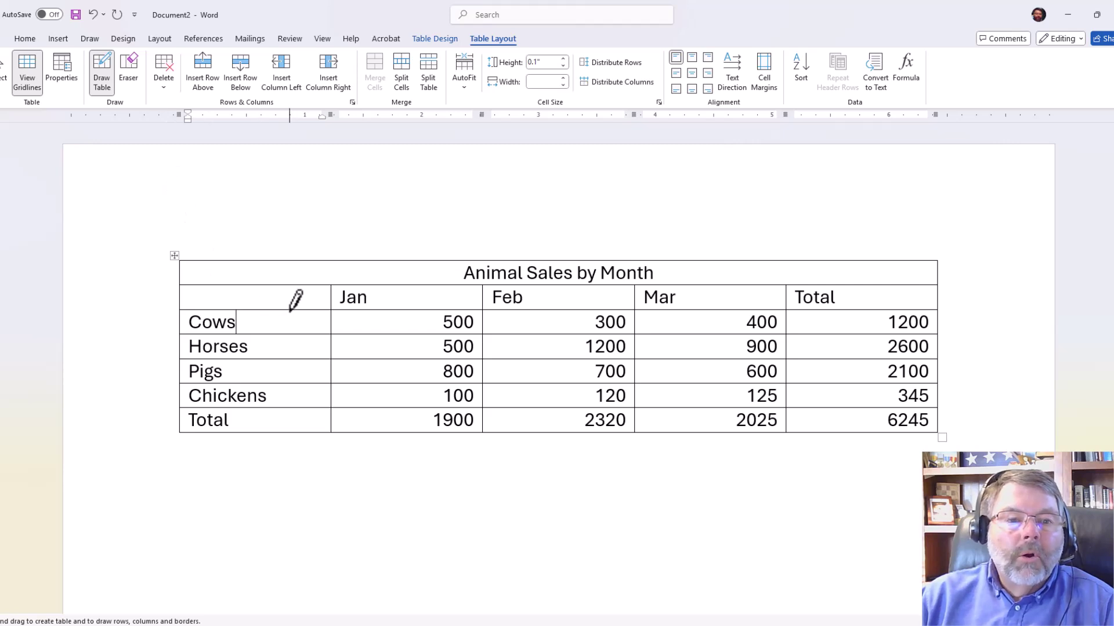
drag(287, 311, 277, 391)
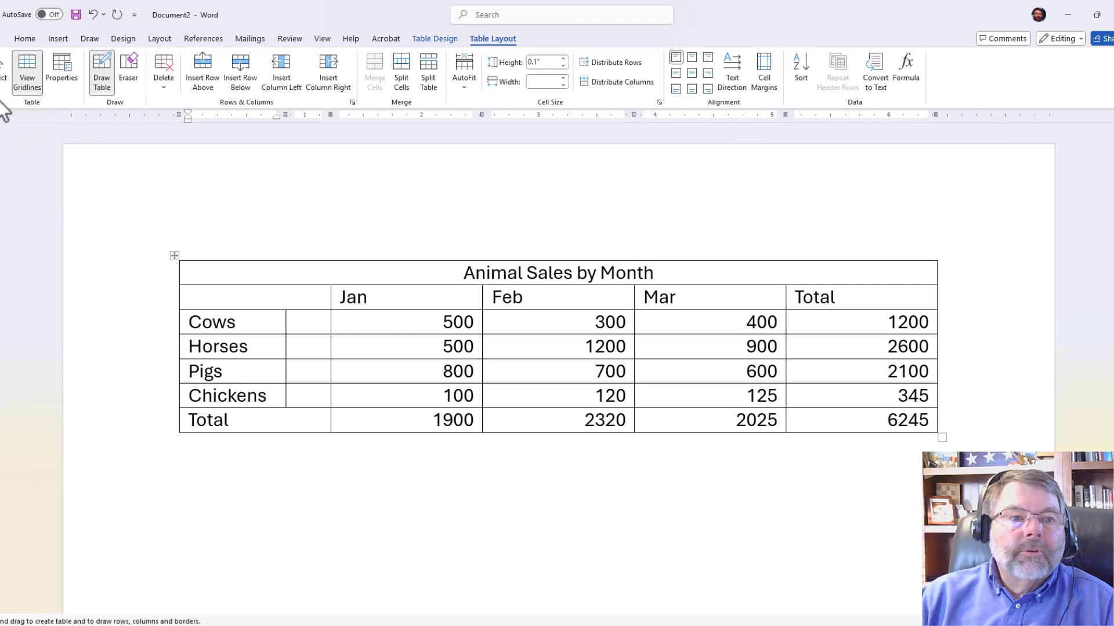
Step: Merge the narrow empty cells beside Cows through Chickens into one cell and enter "Animal" in it
click(2, 81)
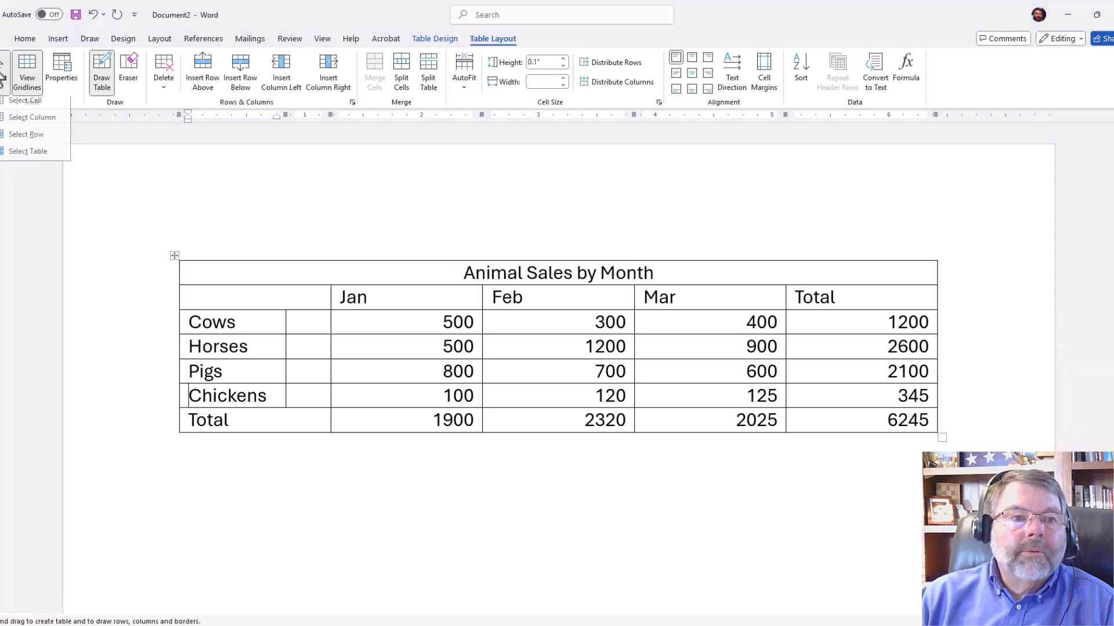
click(16, 107)
click(222, 370)
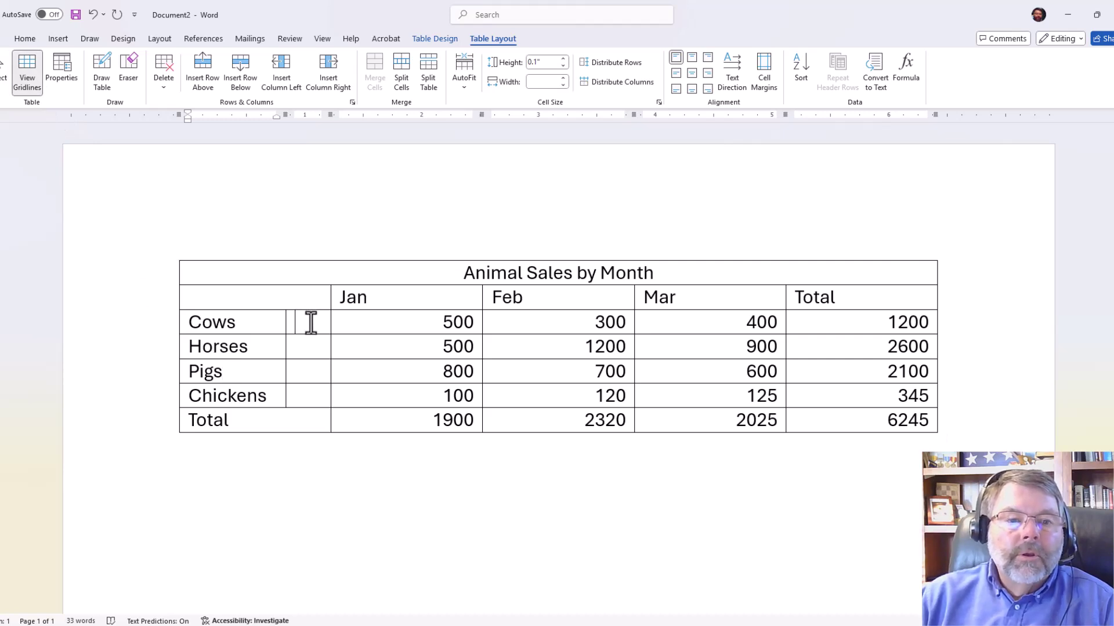
drag(308, 321, 319, 391)
right_click(312, 393)
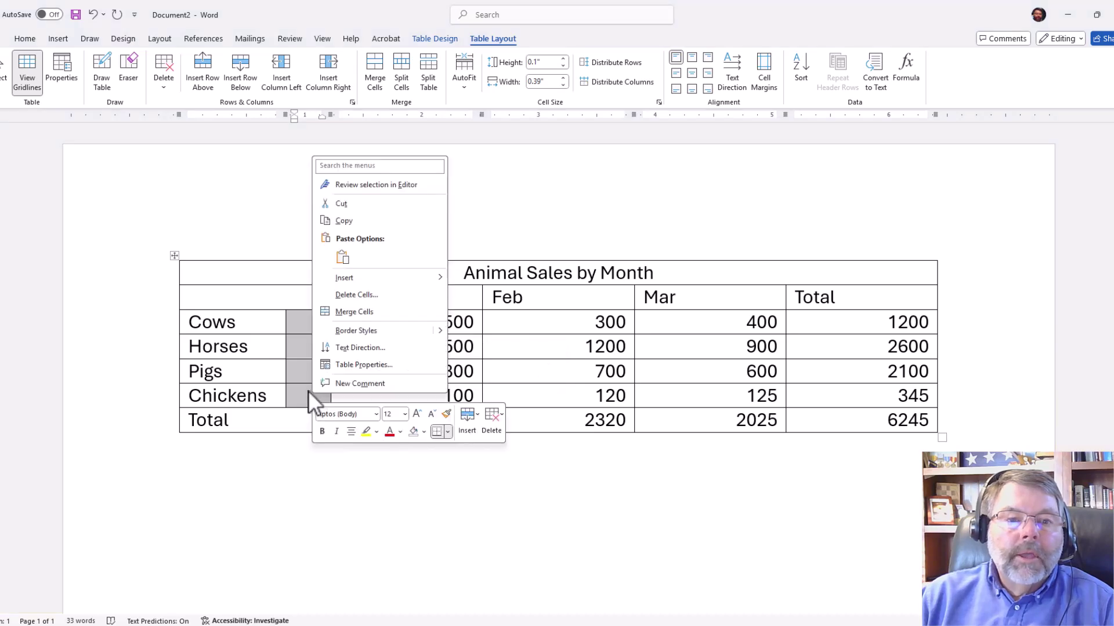
click(346, 313)
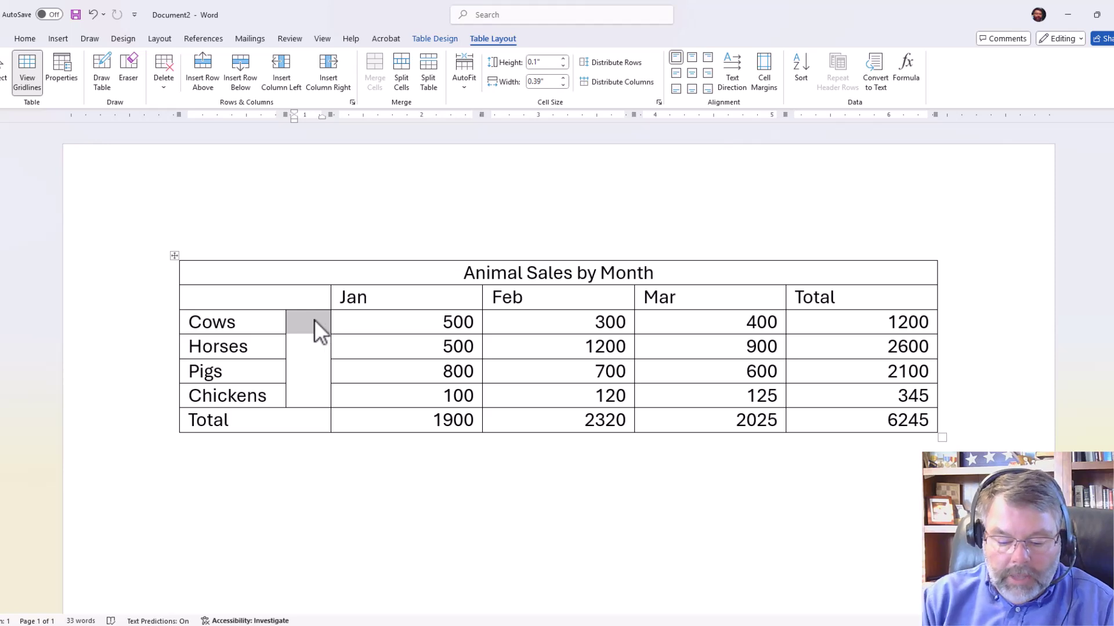
text(Animal)
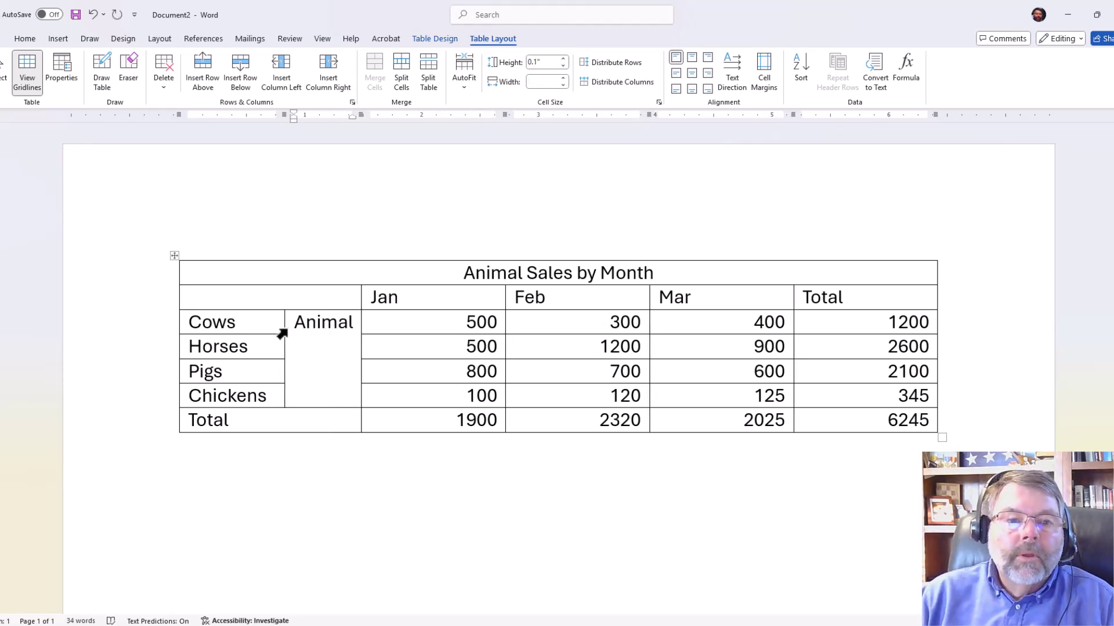
Step: Rotate the "Animal" text so it reads vertically from bottom to top, and centre it within the merged cell
click(306, 323)
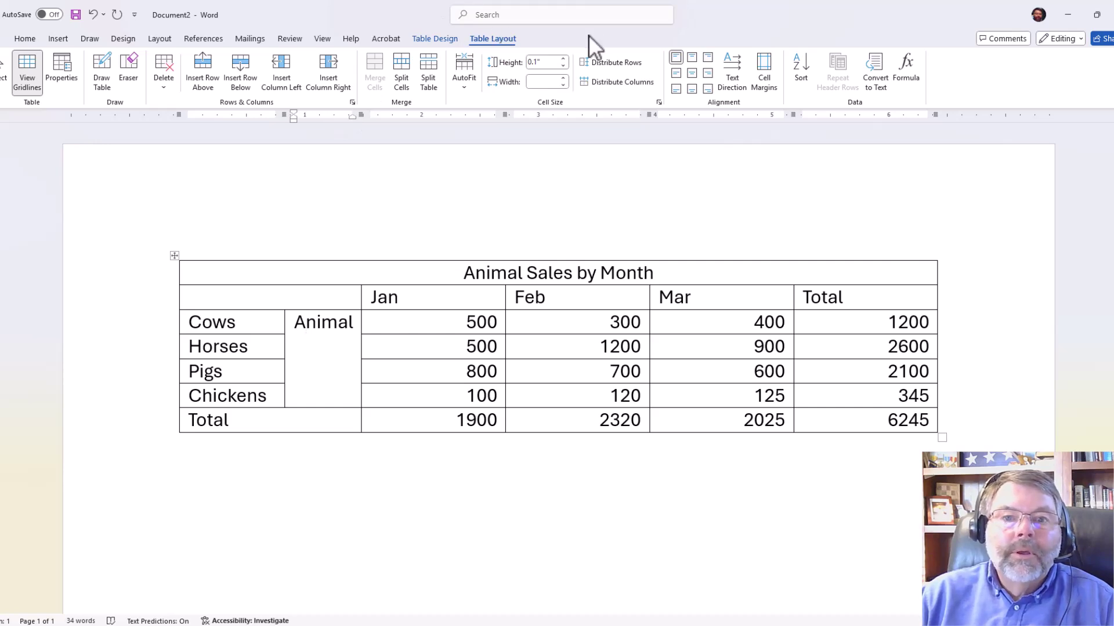
click(735, 62)
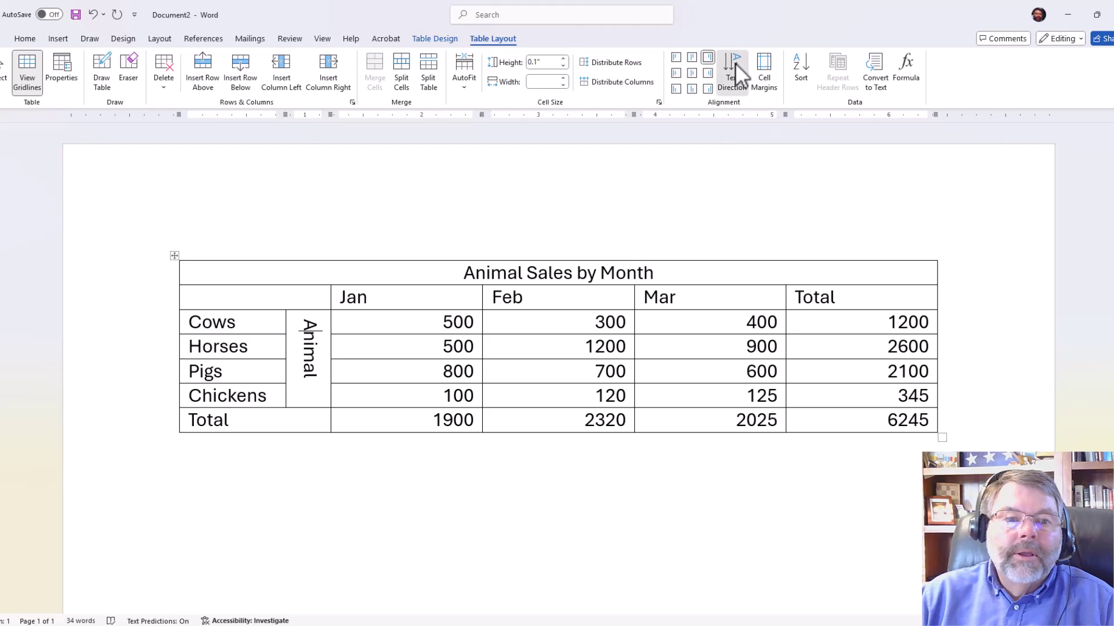
click(735, 63)
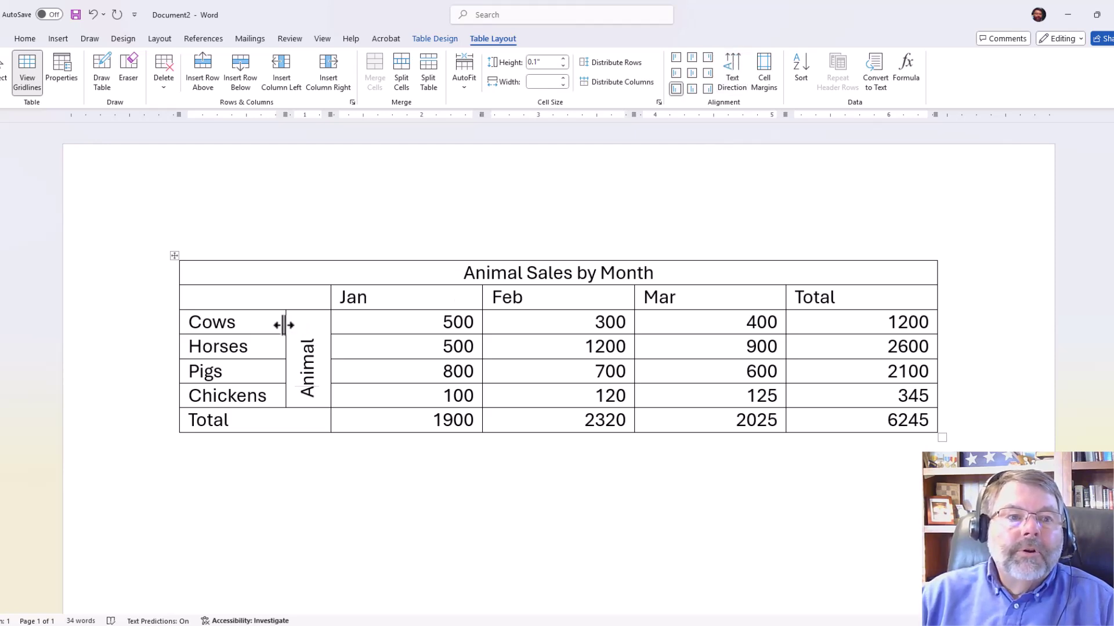
click(25, 39)
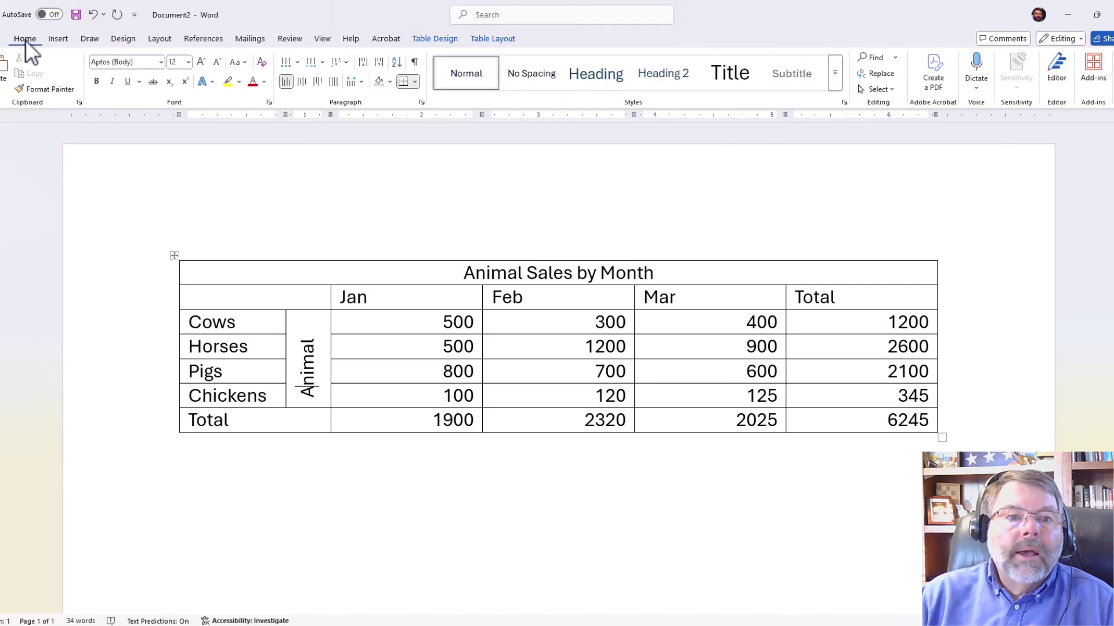
click(301, 81)
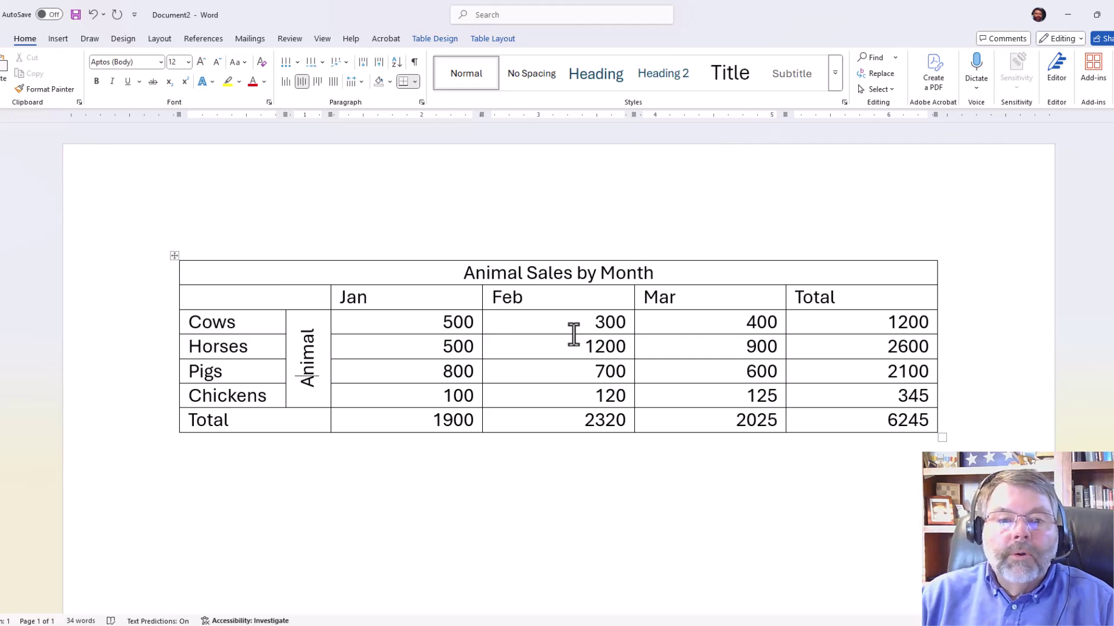
Step: Insert a new row above the "Animal Sales by Month" title row
click(562, 351)
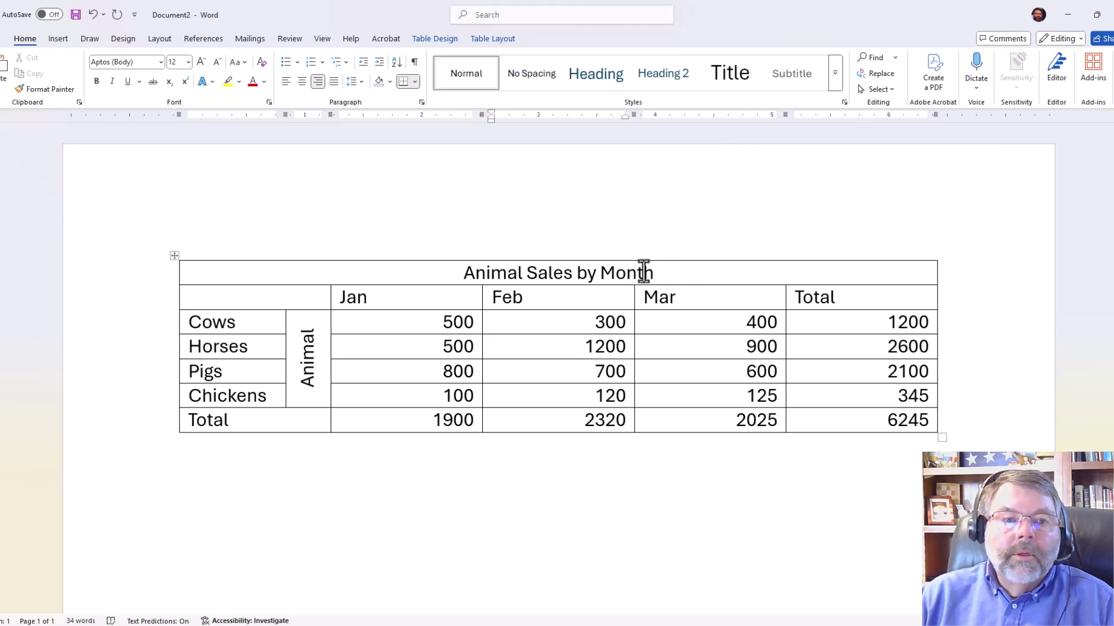
right_click(151, 279)
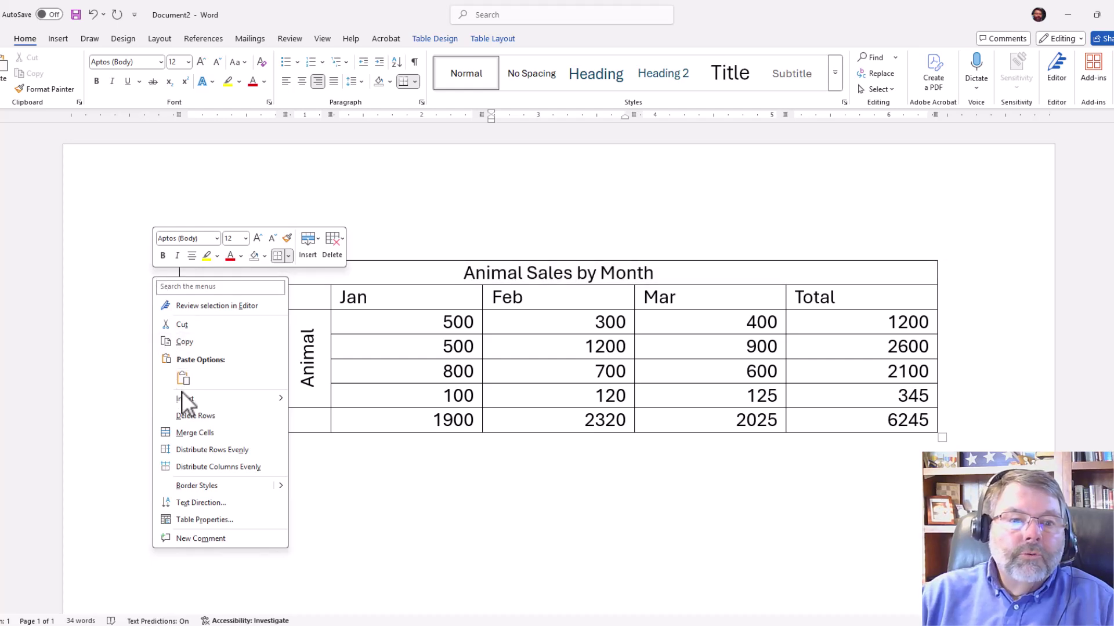
mouse_move(182, 398)
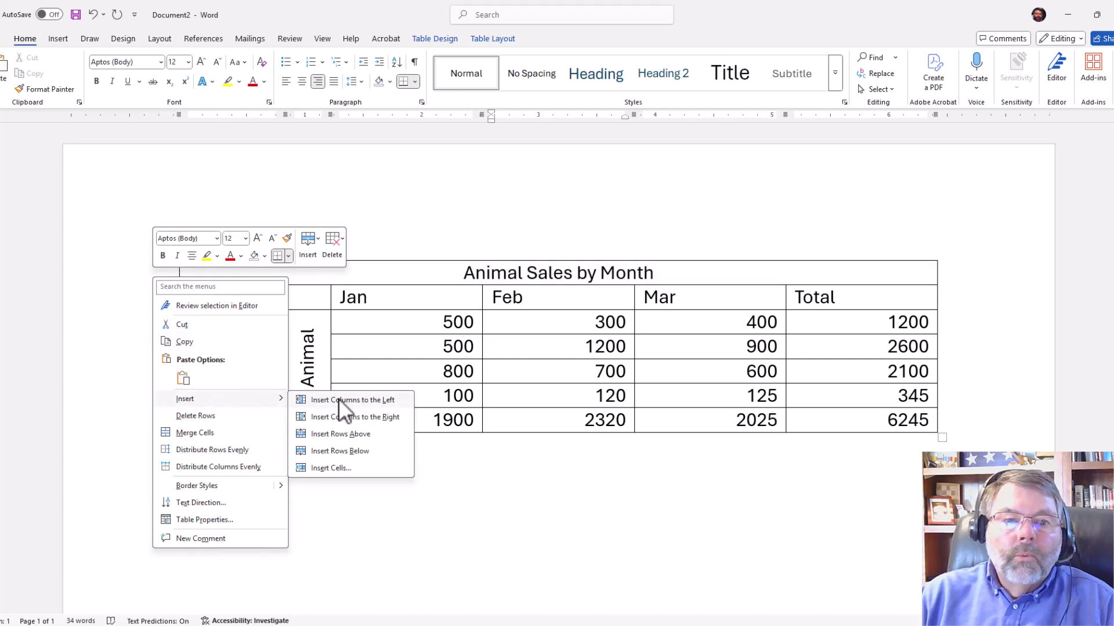
click(352, 434)
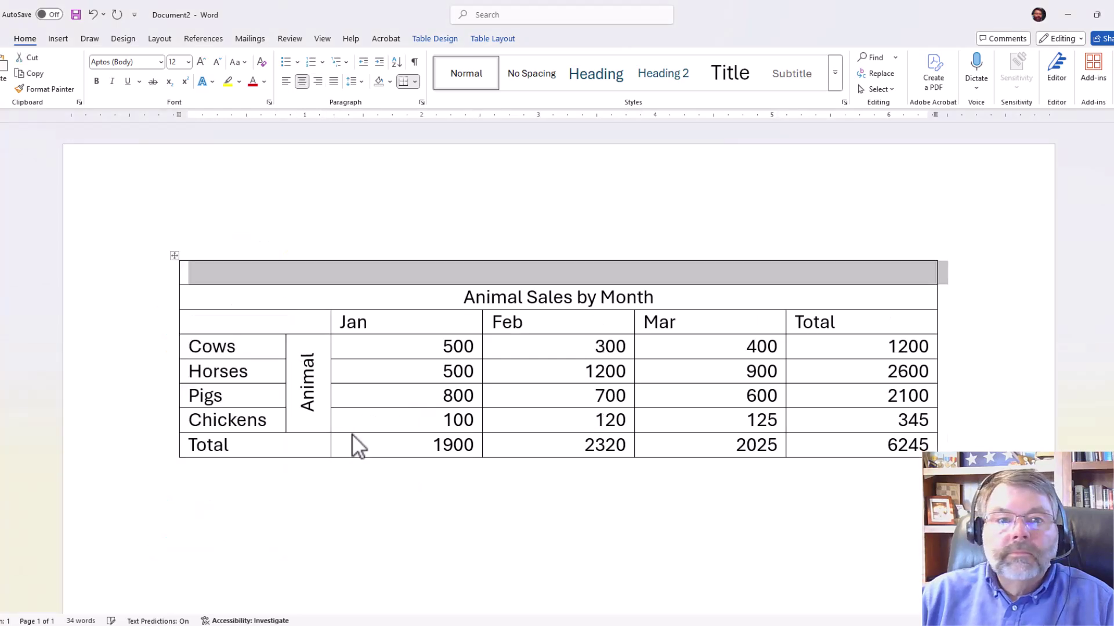
Step: Enter the heading "Fred's Farm" in the new empty row above the title
click(602, 270)
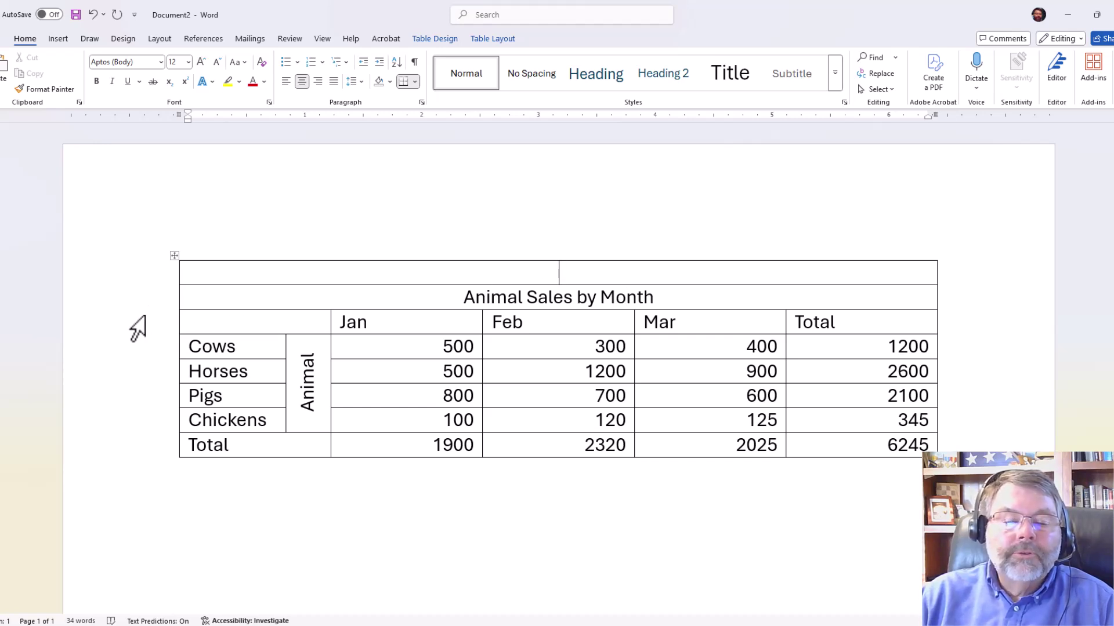
mouse_move(167, 299)
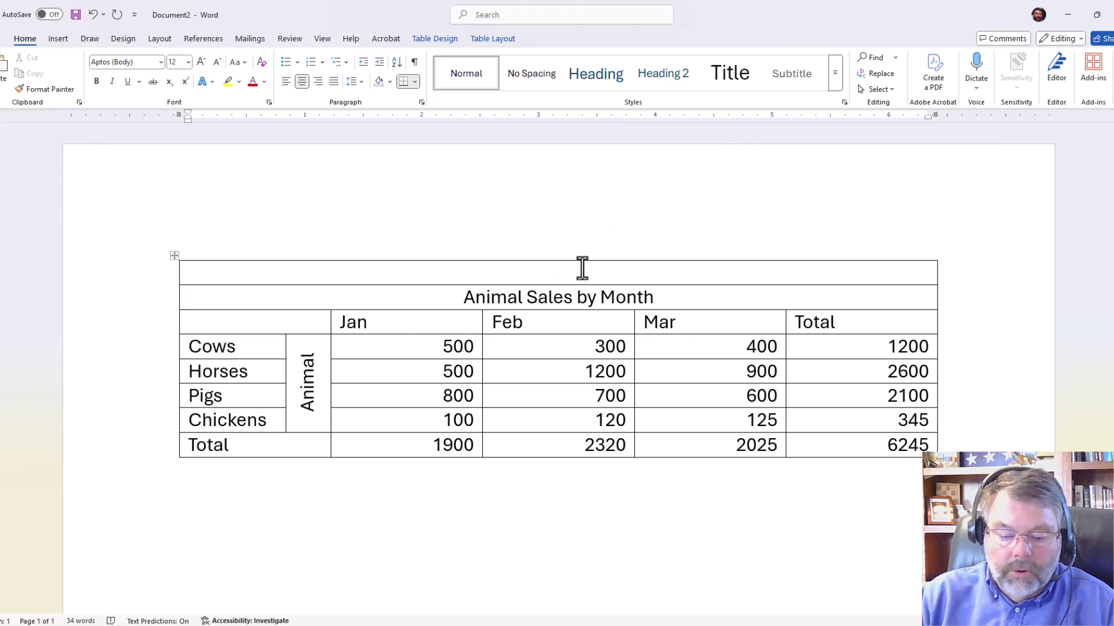
text(re)
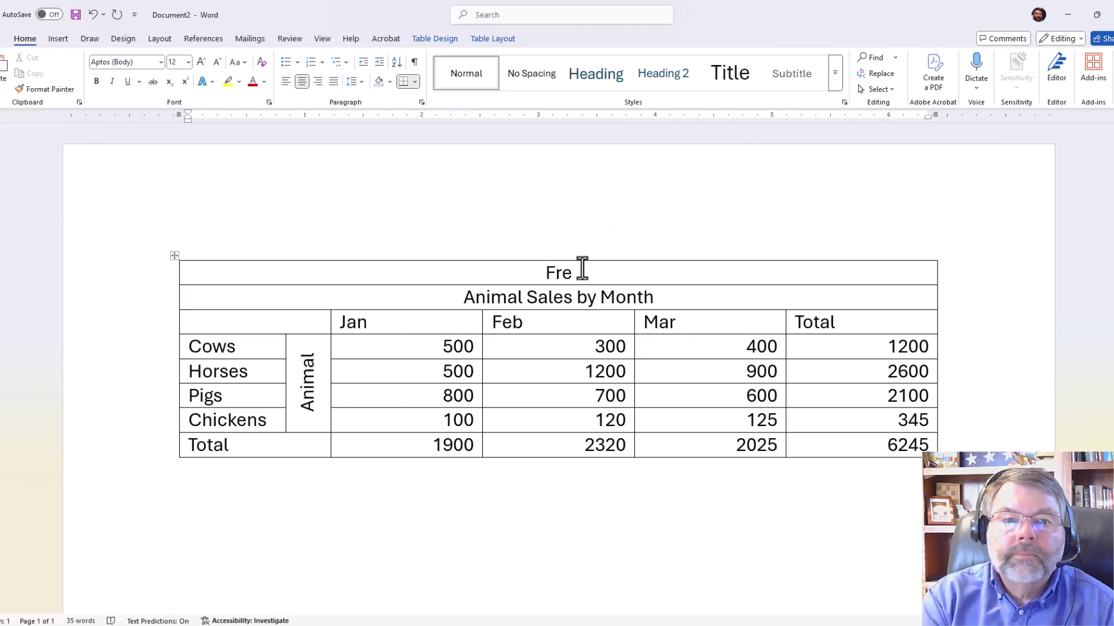
text(d's Fra)
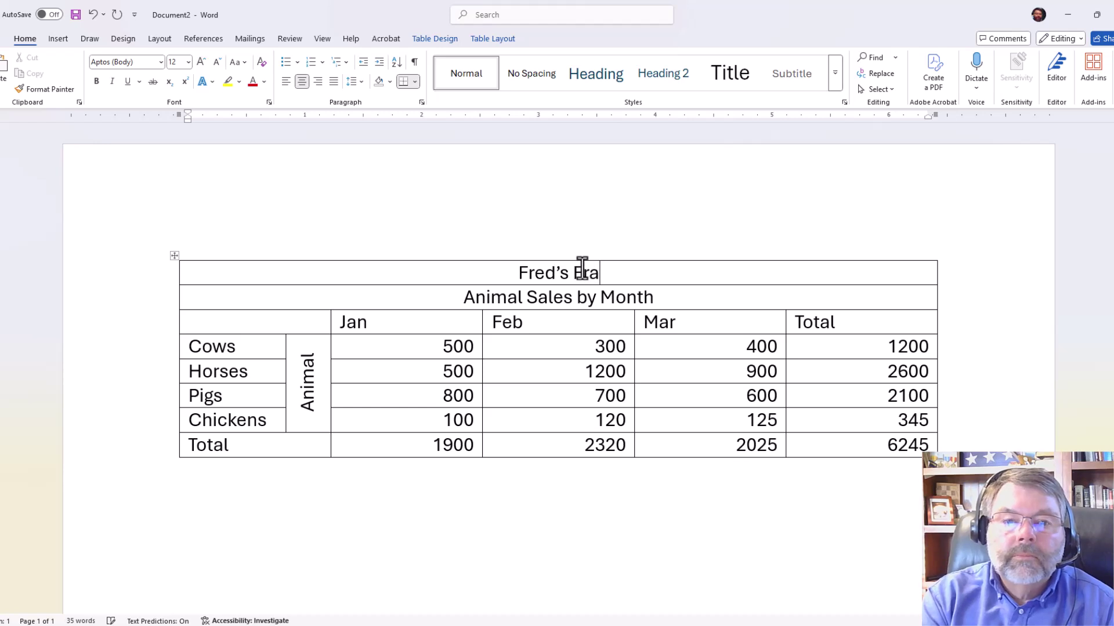
key(BackSpace)
key(BackSpace)
text(arm)
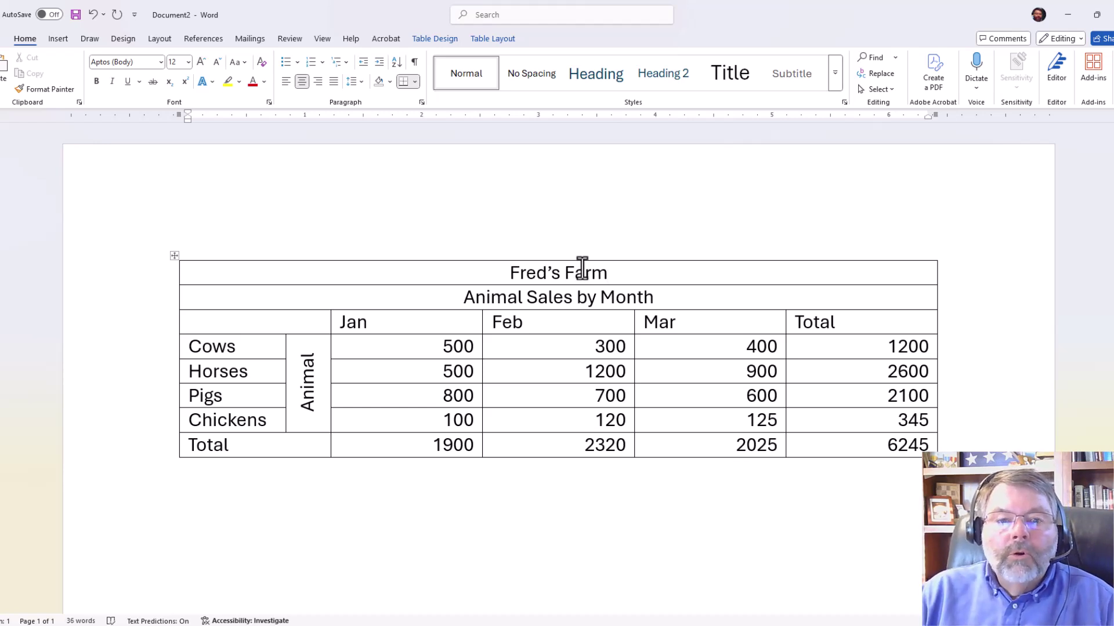
Step: Apply the dark blue grid table style with light blue banded rows to the sales table
click(593, 324)
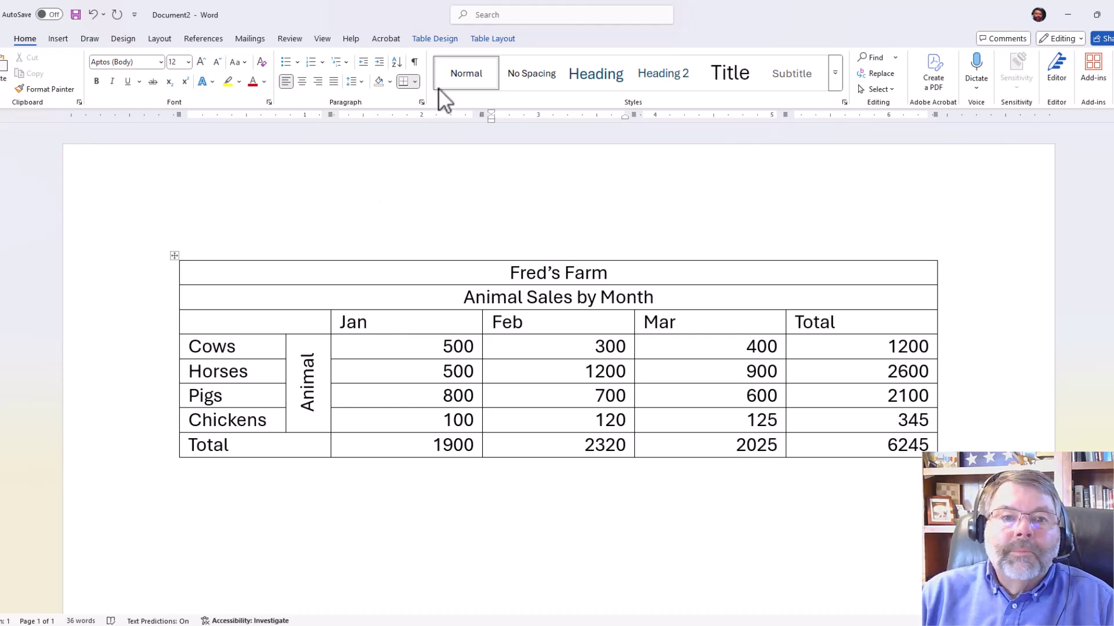
click(440, 41)
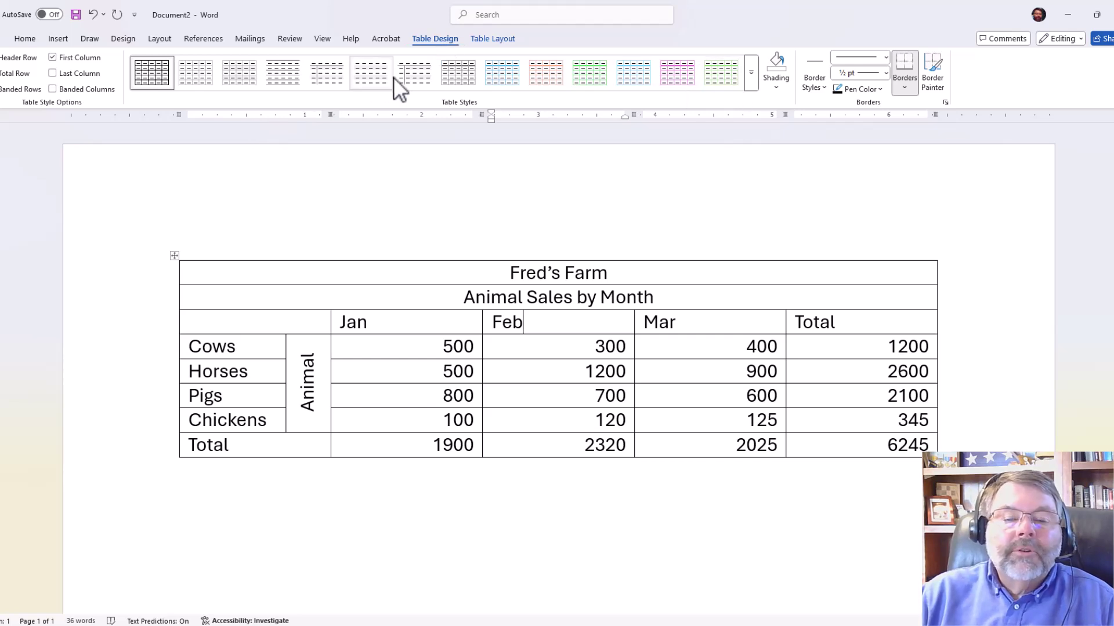
click(752, 72)
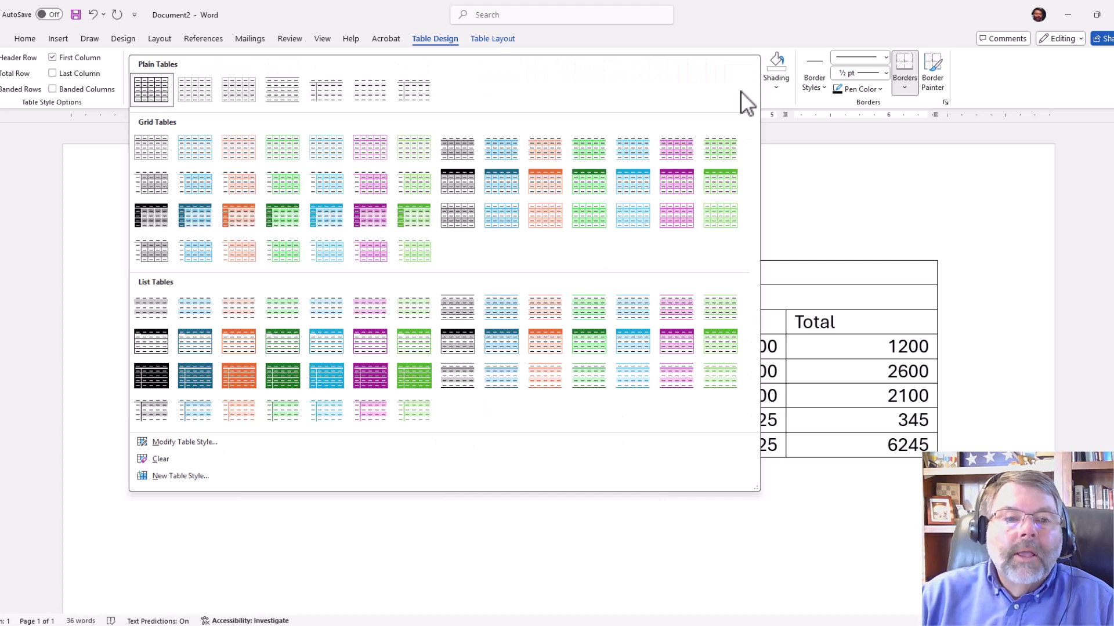
click(200, 224)
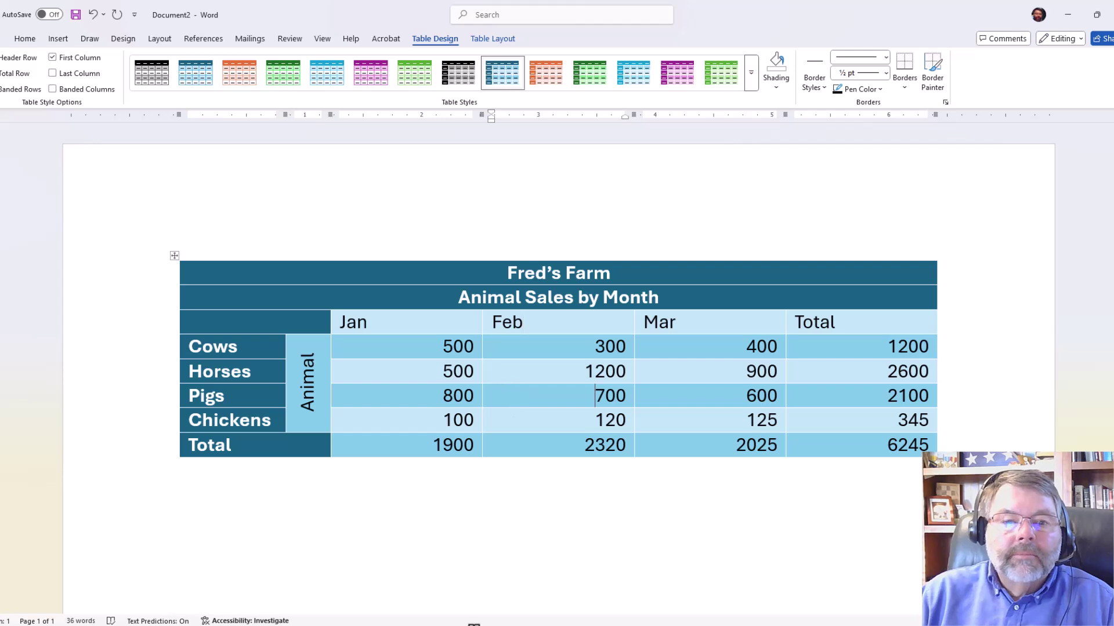
click(464, 524)
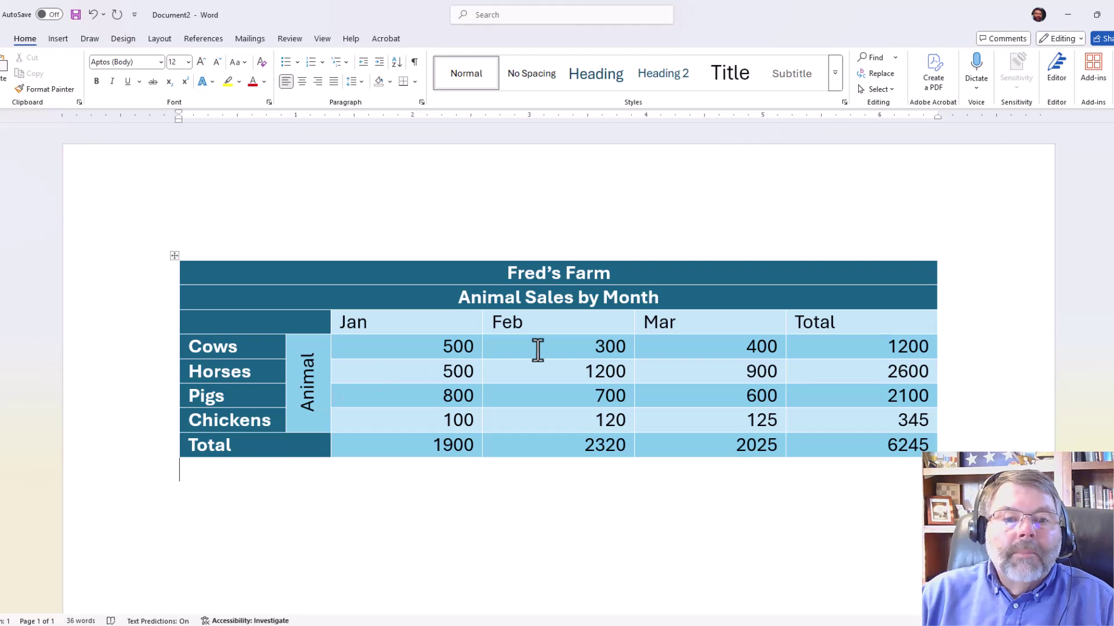
Step: Insert a new table row directly above the Pigs row
click(419, 398)
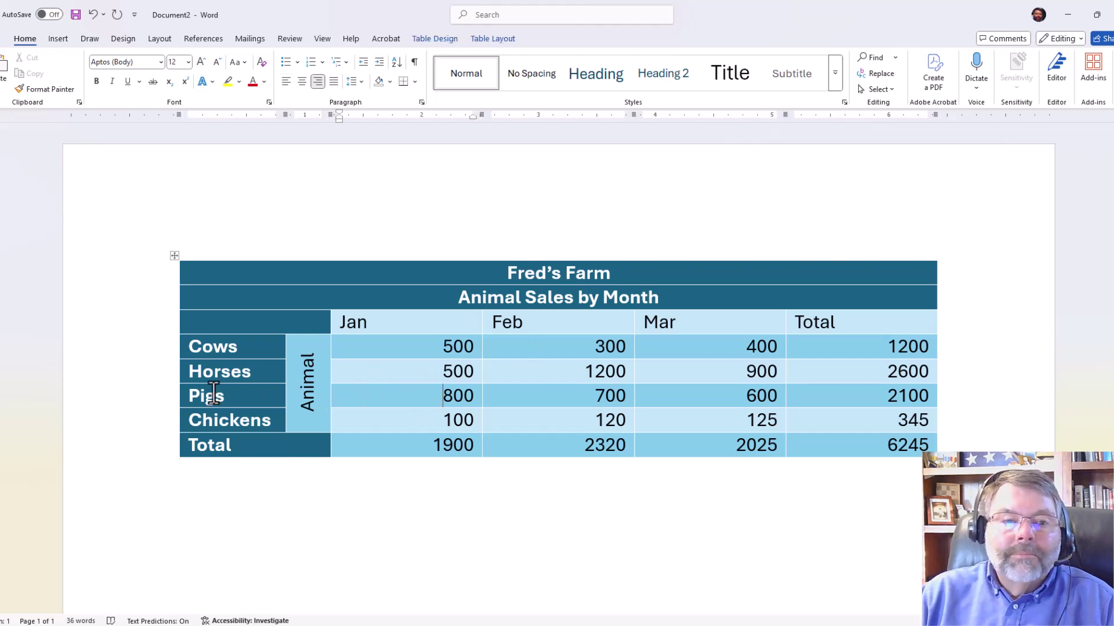
mouse_move(179, 386)
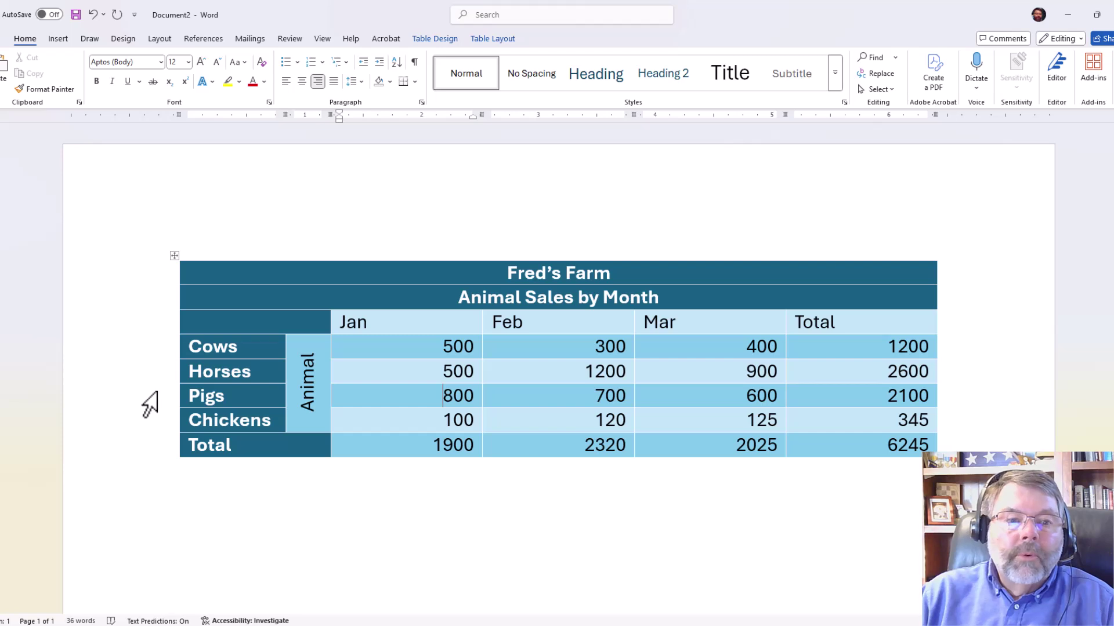
click(149, 400)
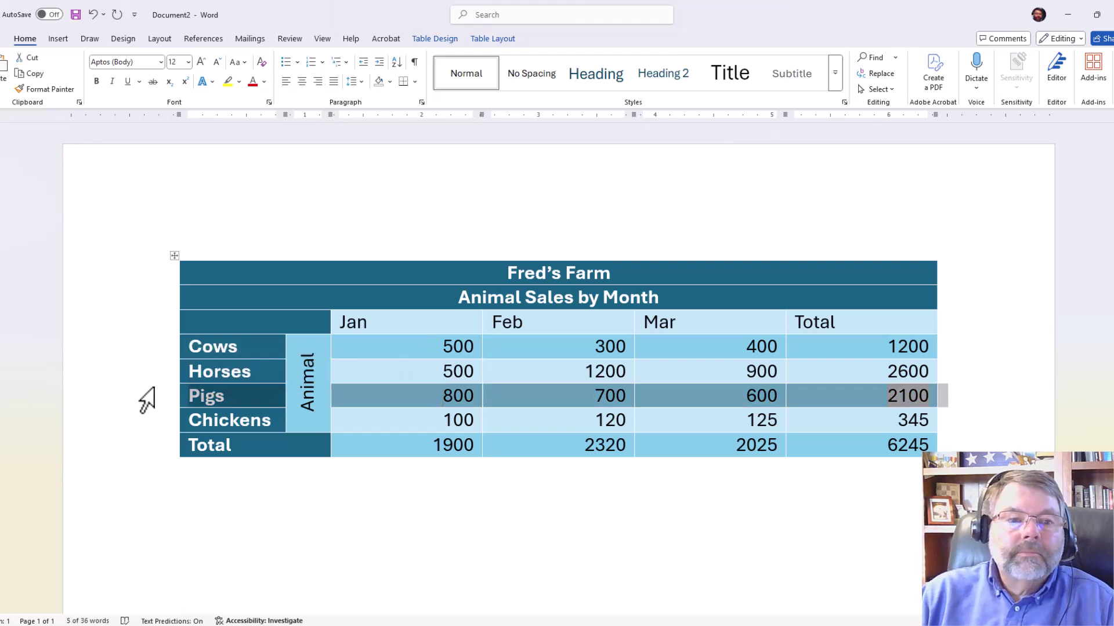
right_click(161, 396)
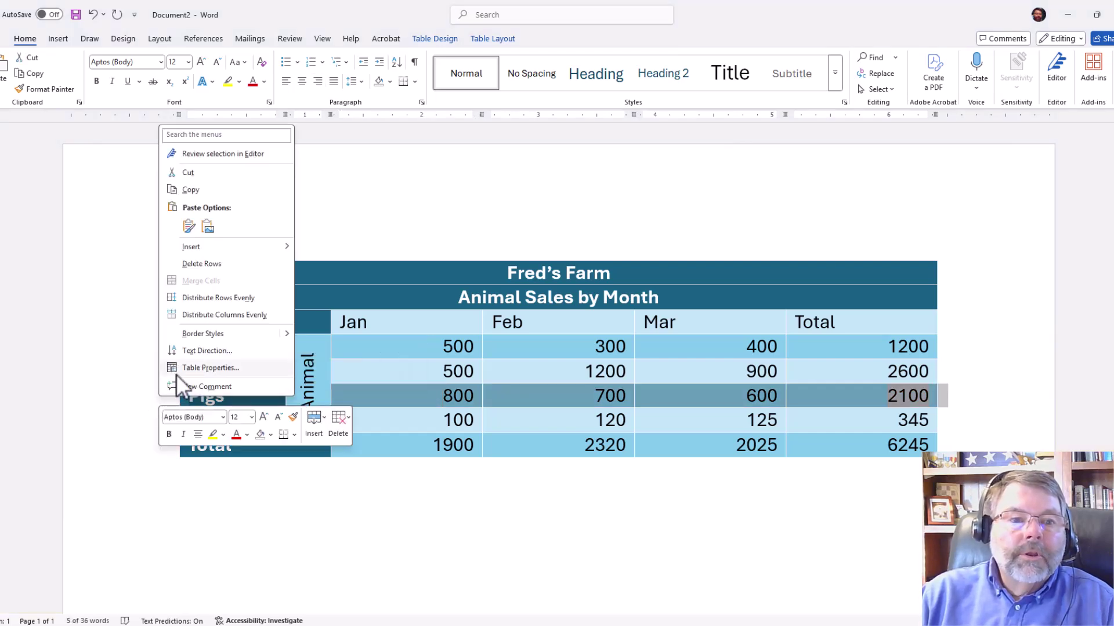
mouse_move(217, 245)
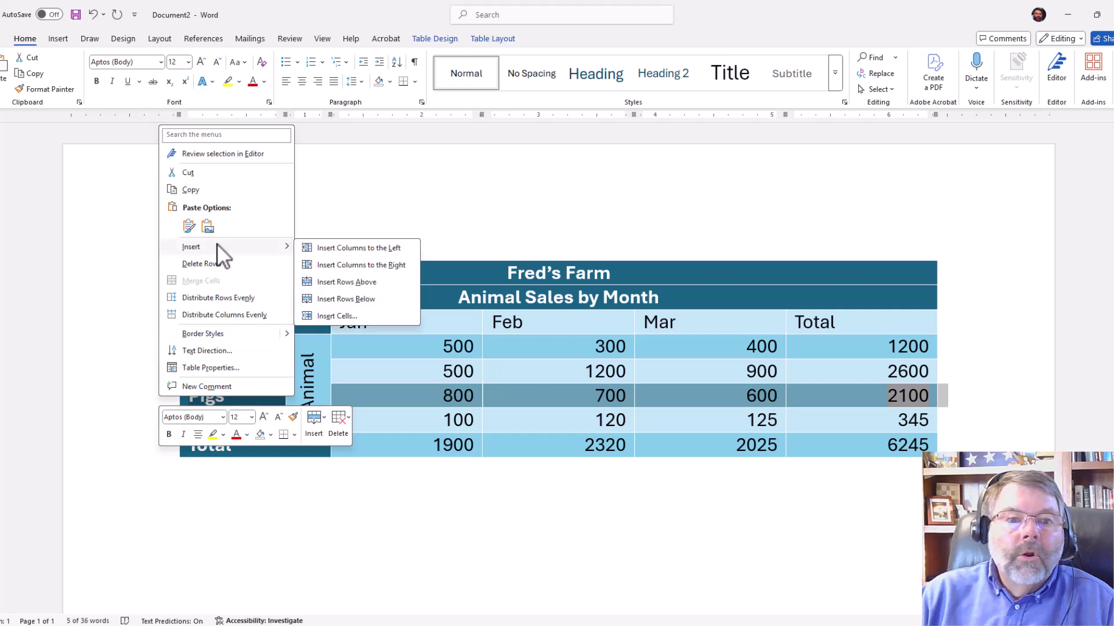
click(335, 281)
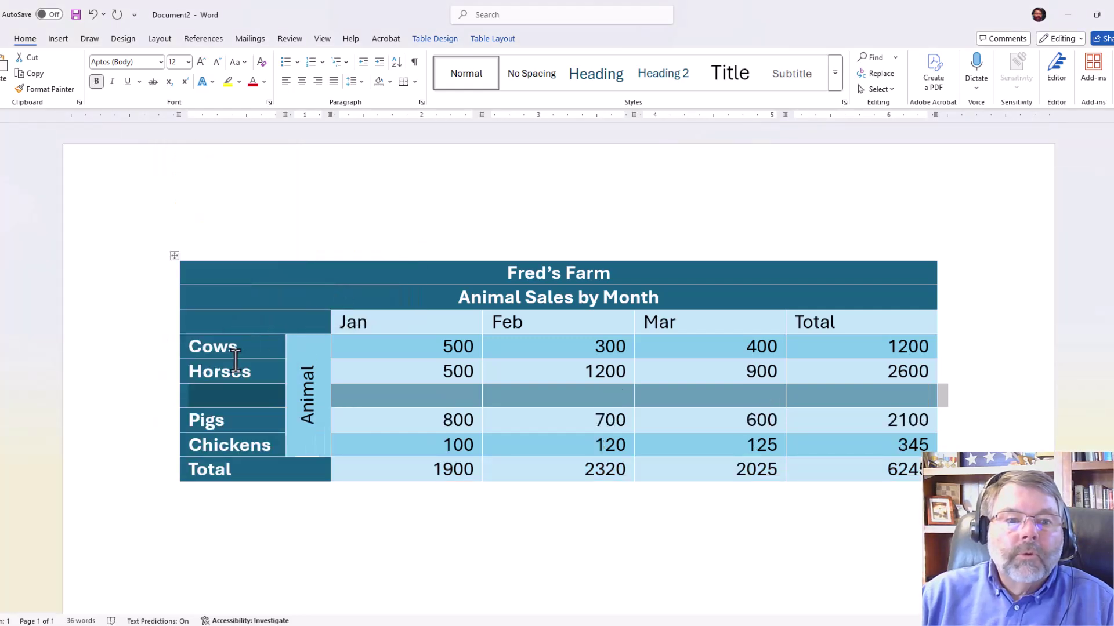
Step: Label the new row "Goats" and enter 300 for each of Jan, Feb and Mar
click(214, 395)
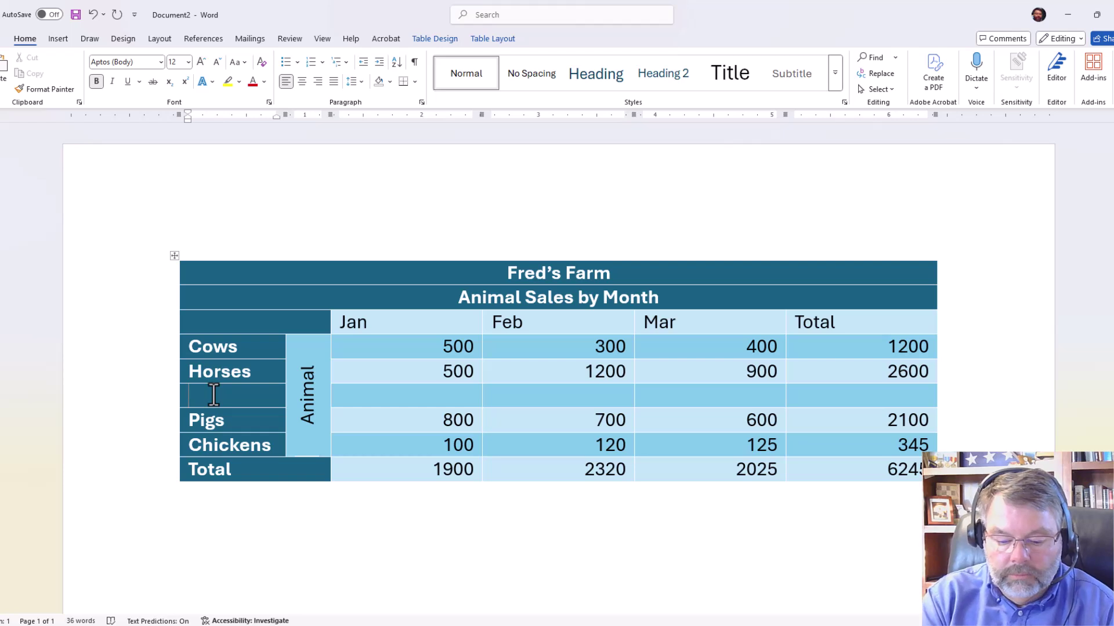
text(Goats)
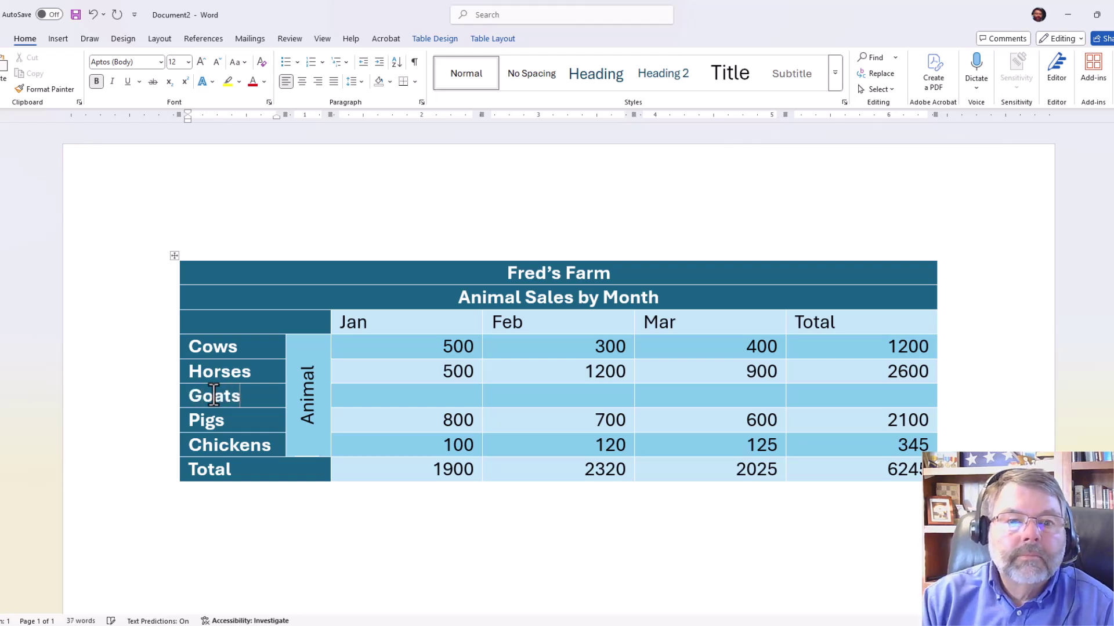
key(Tab)
key(Tab)
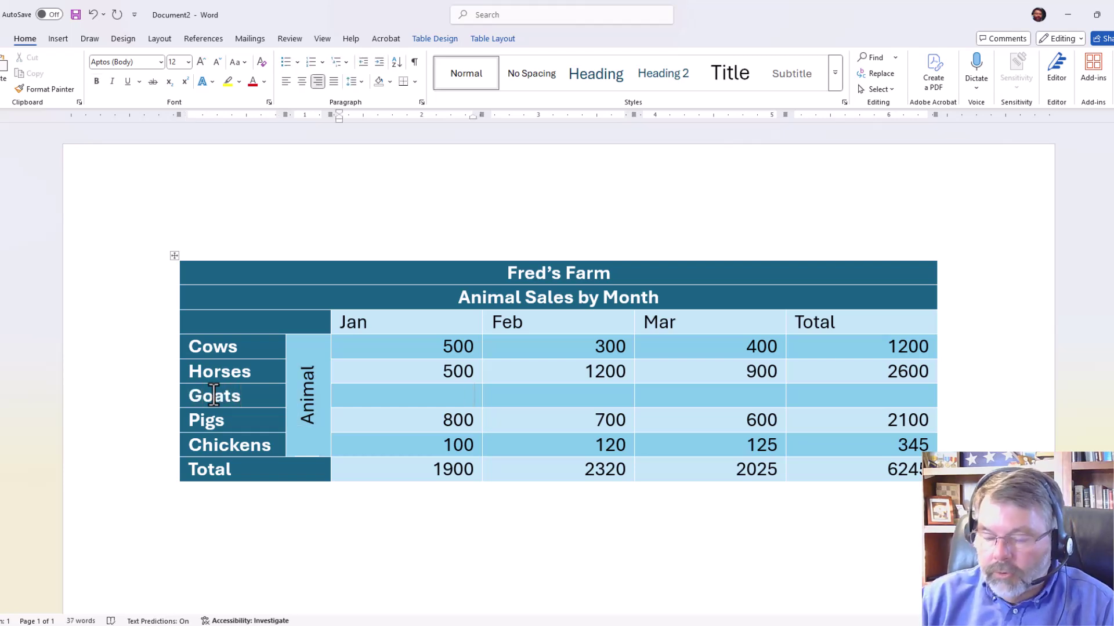
text(300)
key(Tab)
text(300)
key(Tab)
text(30)
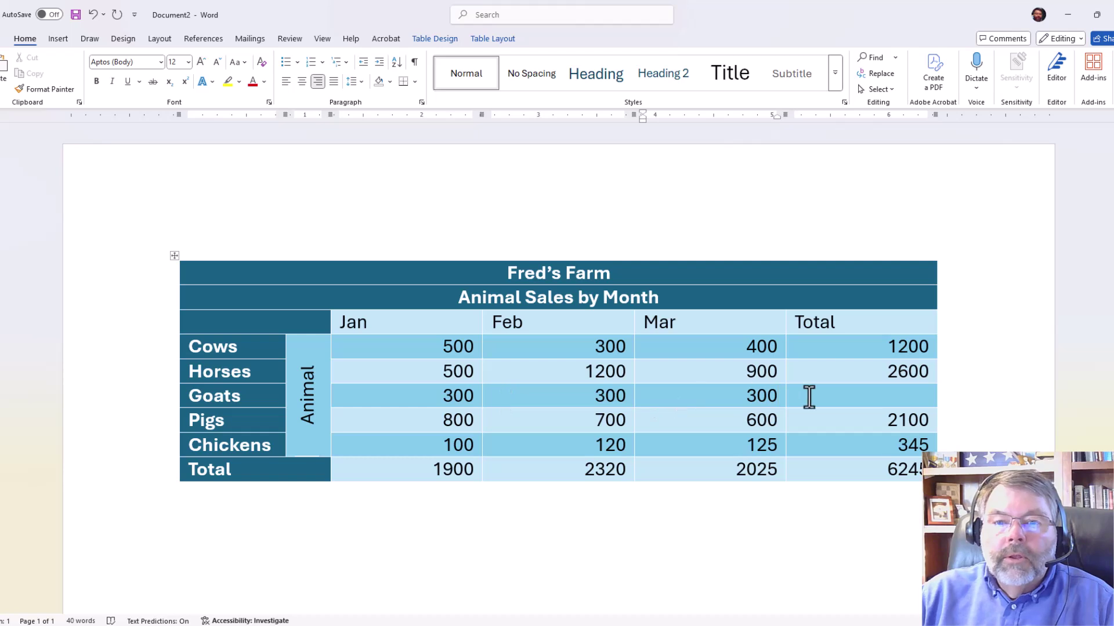
click(923, 390)
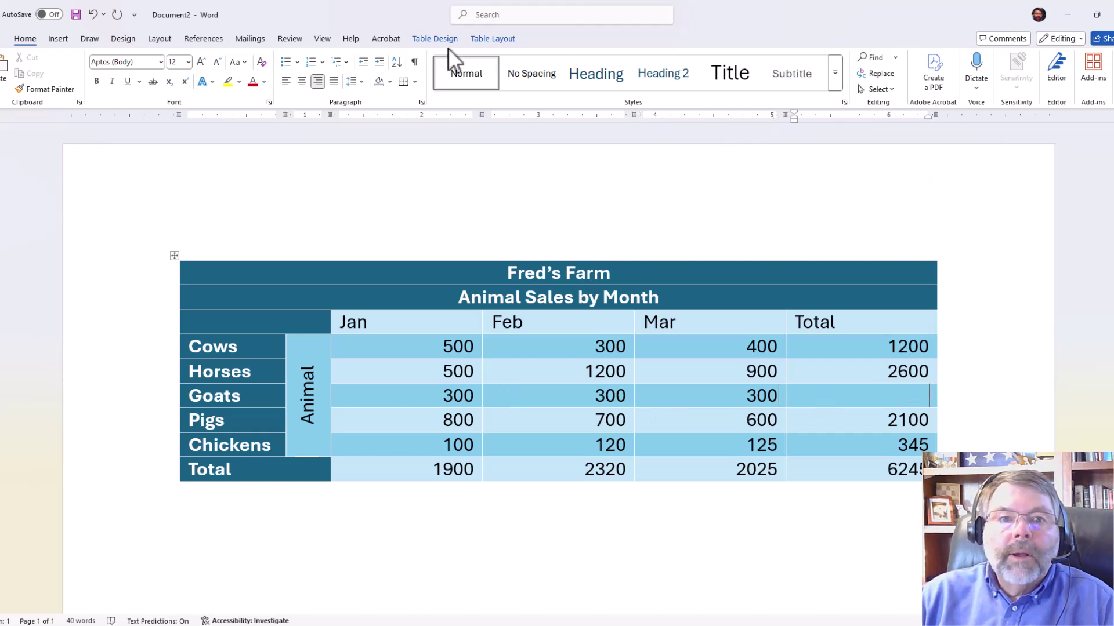
Step: Insert a SUM formula in the Goats row's Total cell that adds the monthly values to its left
click(510, 37)
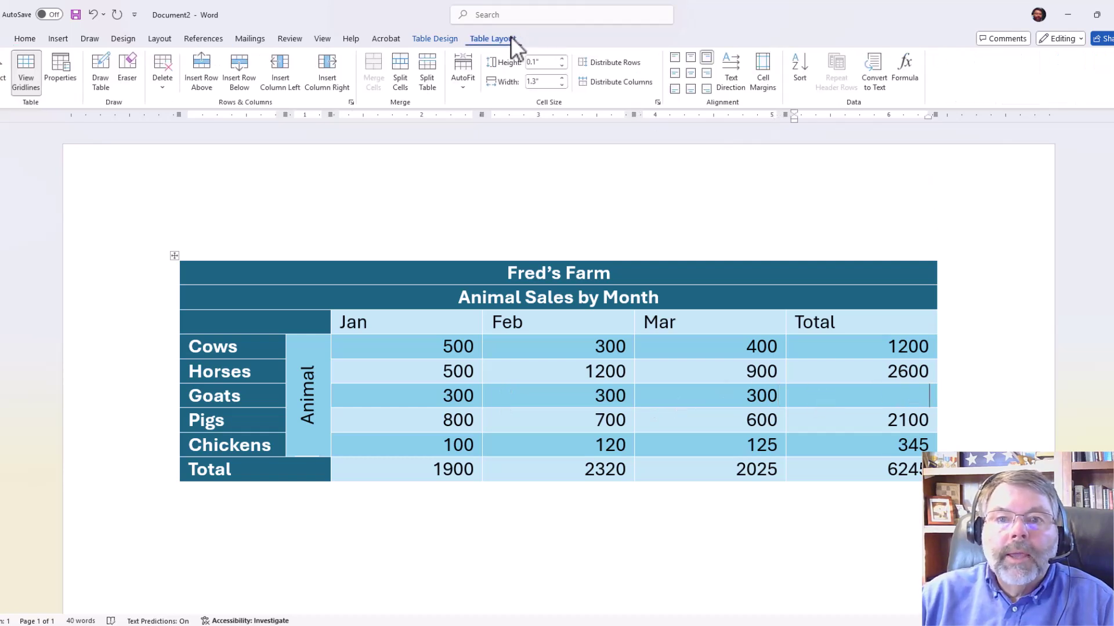
click(908, 67)
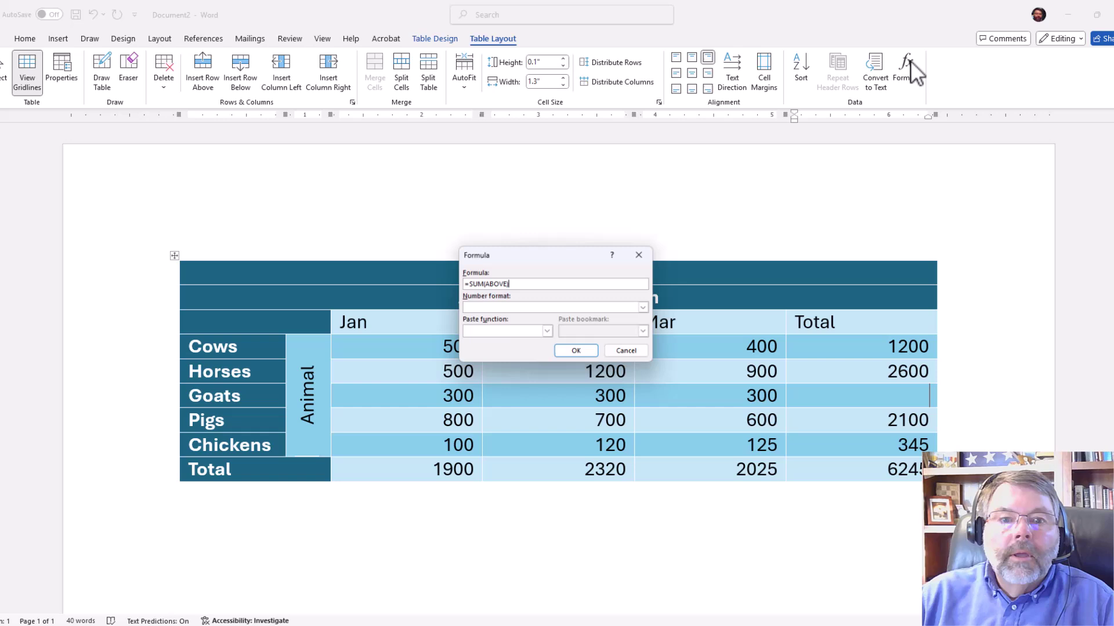
double_click(499, 284)
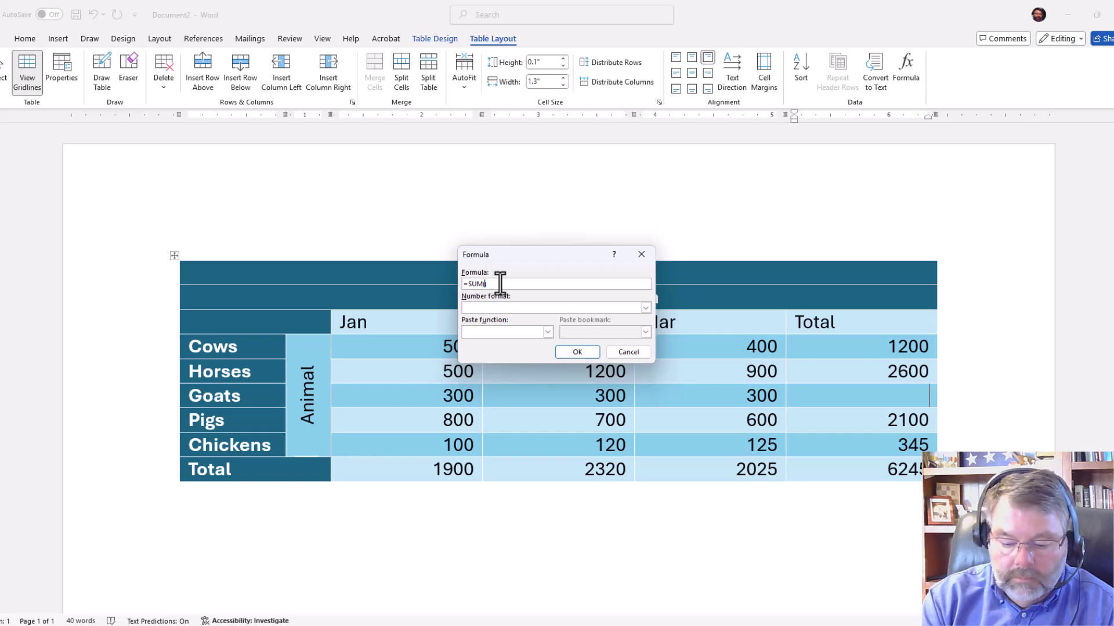
key(Return)
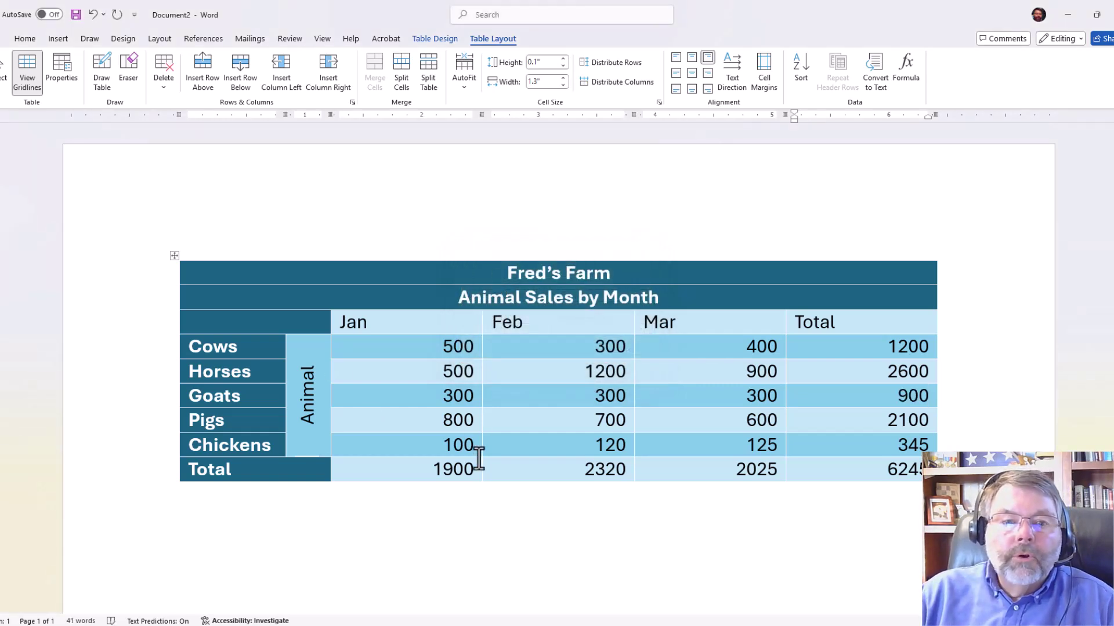
Step: Update the formula field in the Total row's Jan cell to include the Goats sales
click(455, 469)
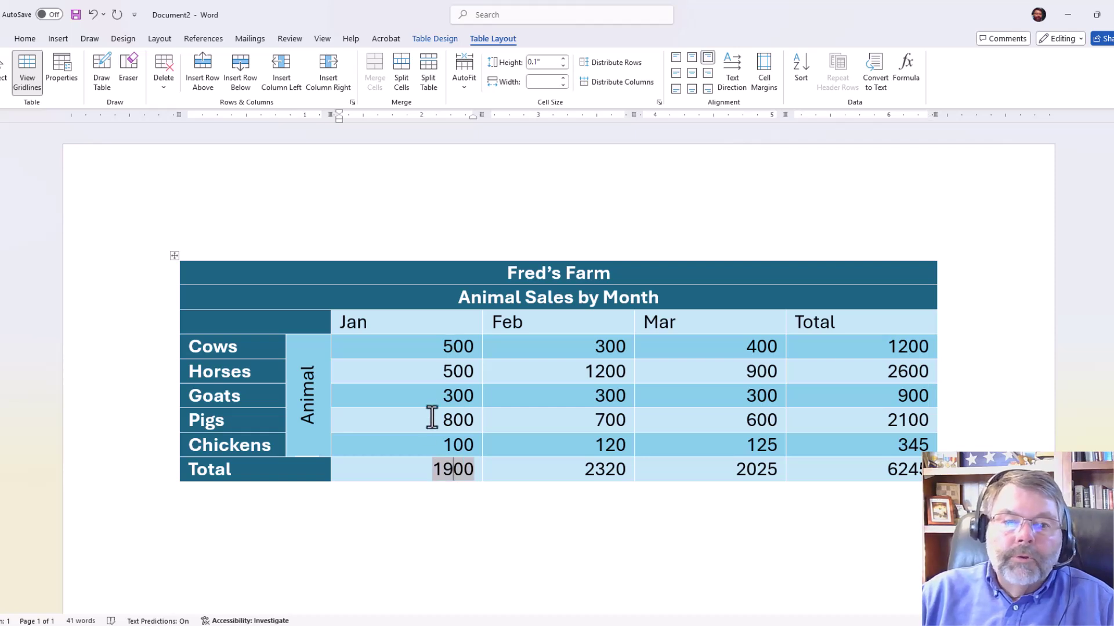
right_click(443, 469)
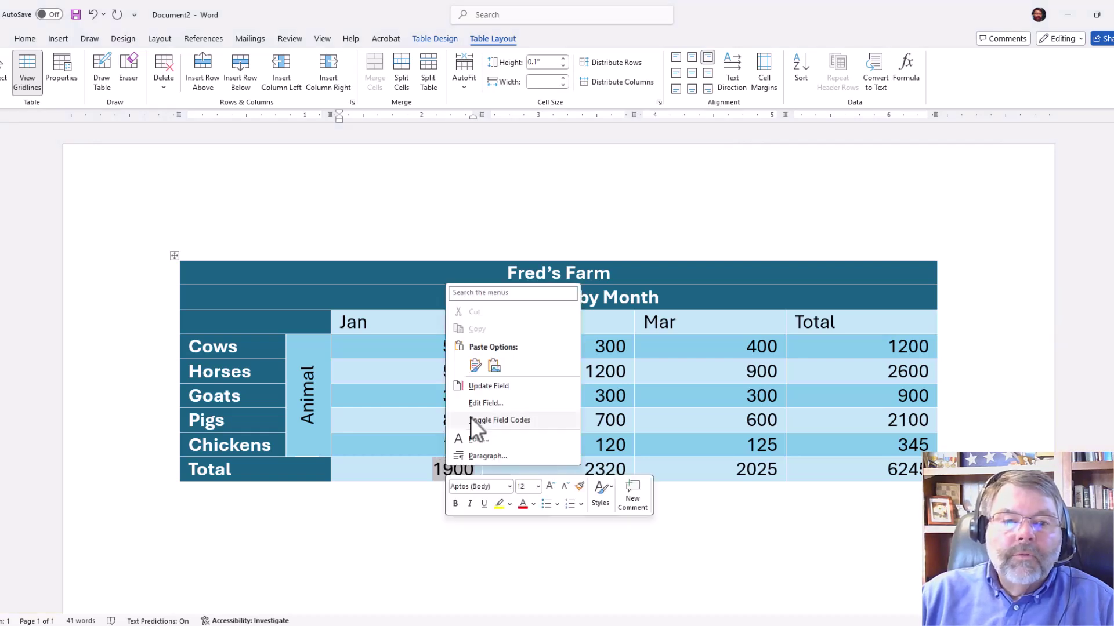
click(488, 385)
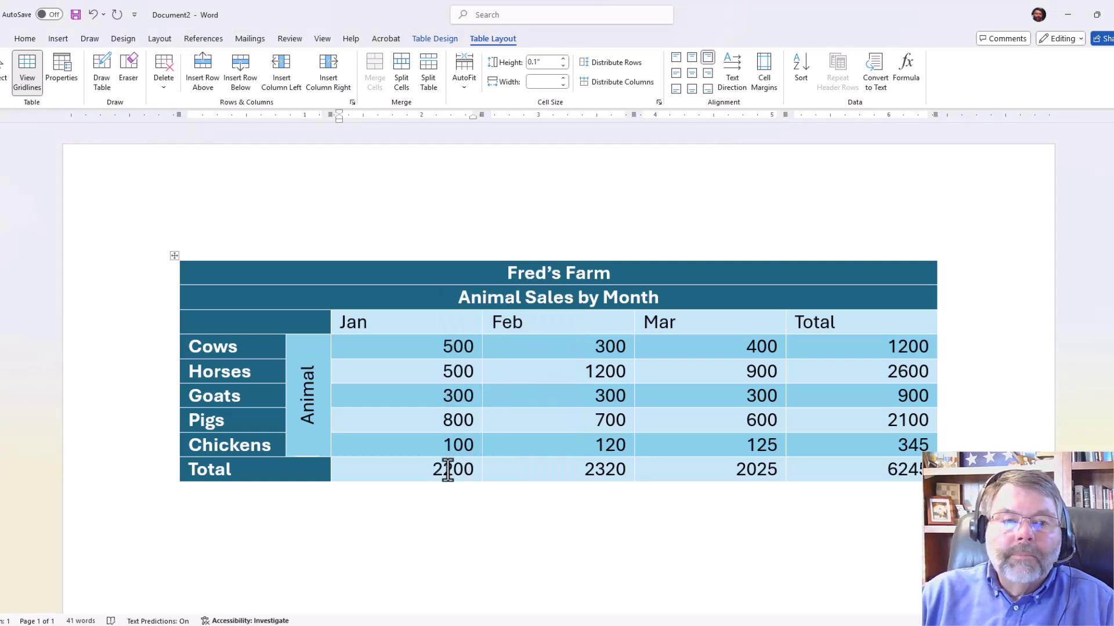
Step: Select the entire document and update all the table's formula fields at once, then clear the selection
key(ctrl+a)
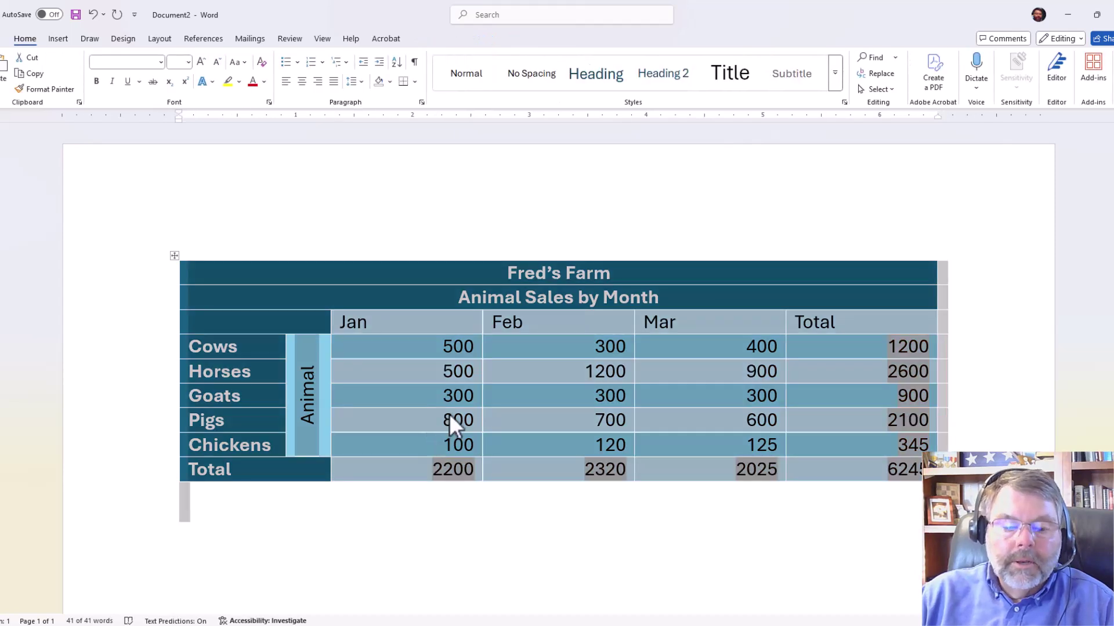
right_click(595, 466)
click(638, 386)
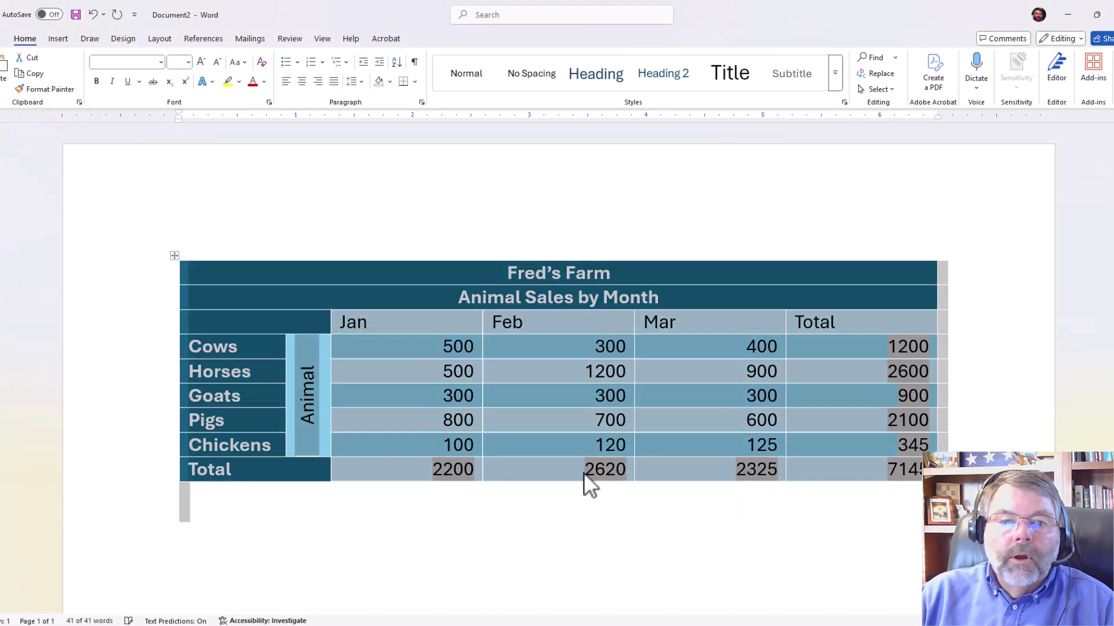
click(551, 520)
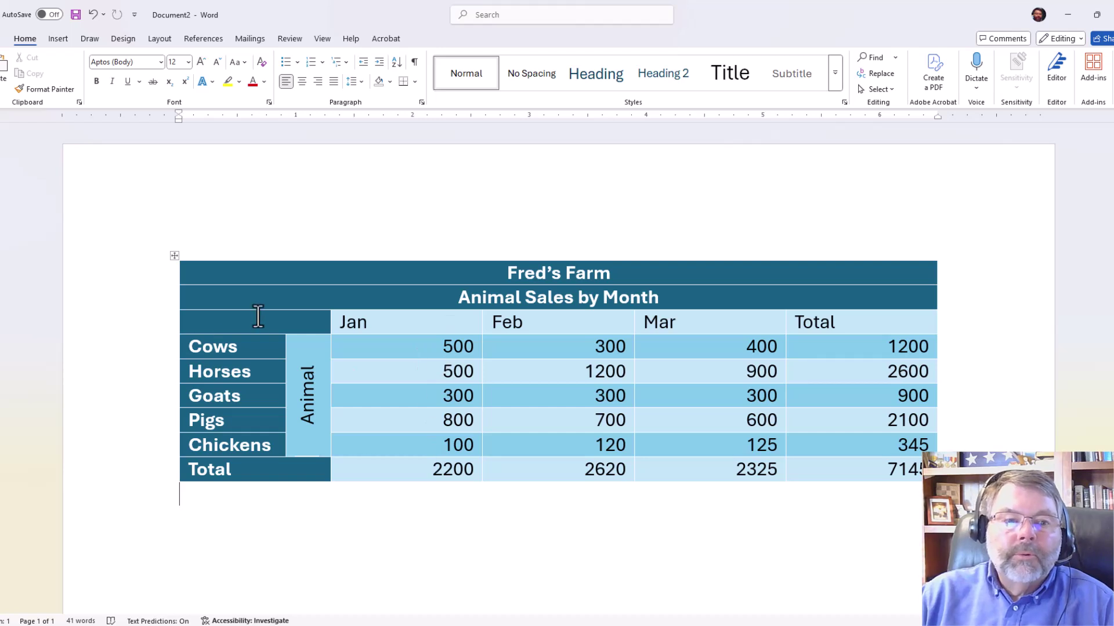
click(447, 463)
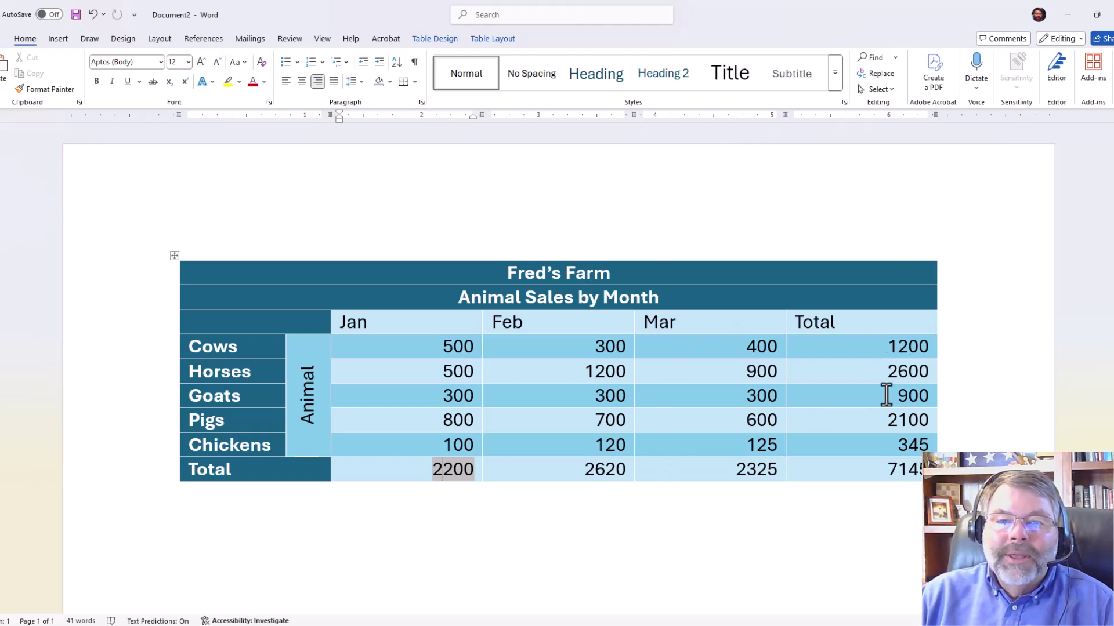
click(914, 367)
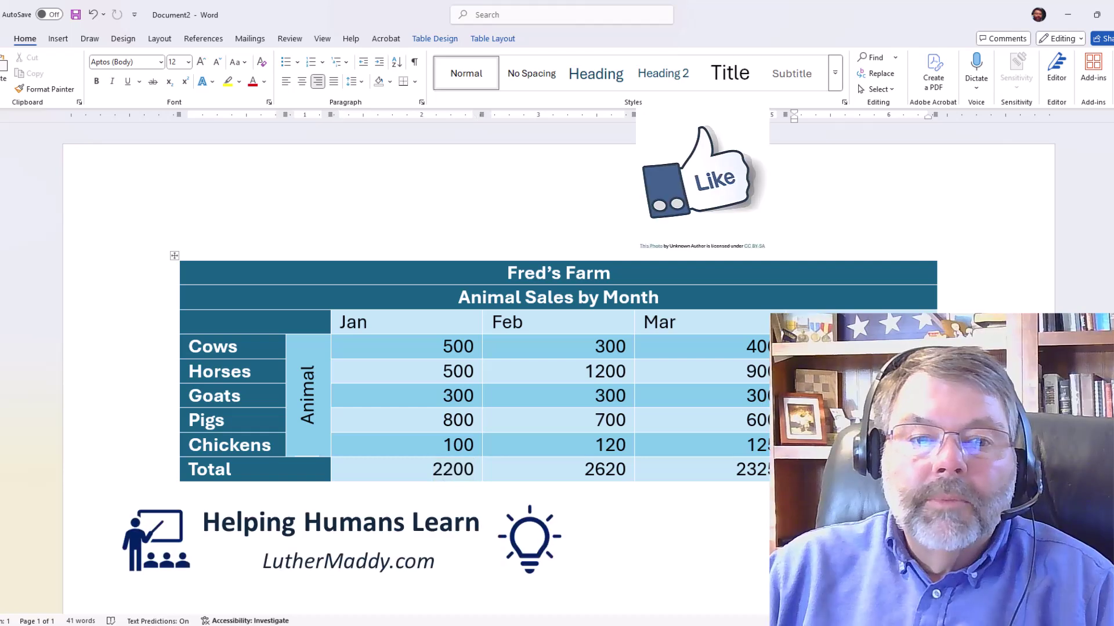
click(360, 560)
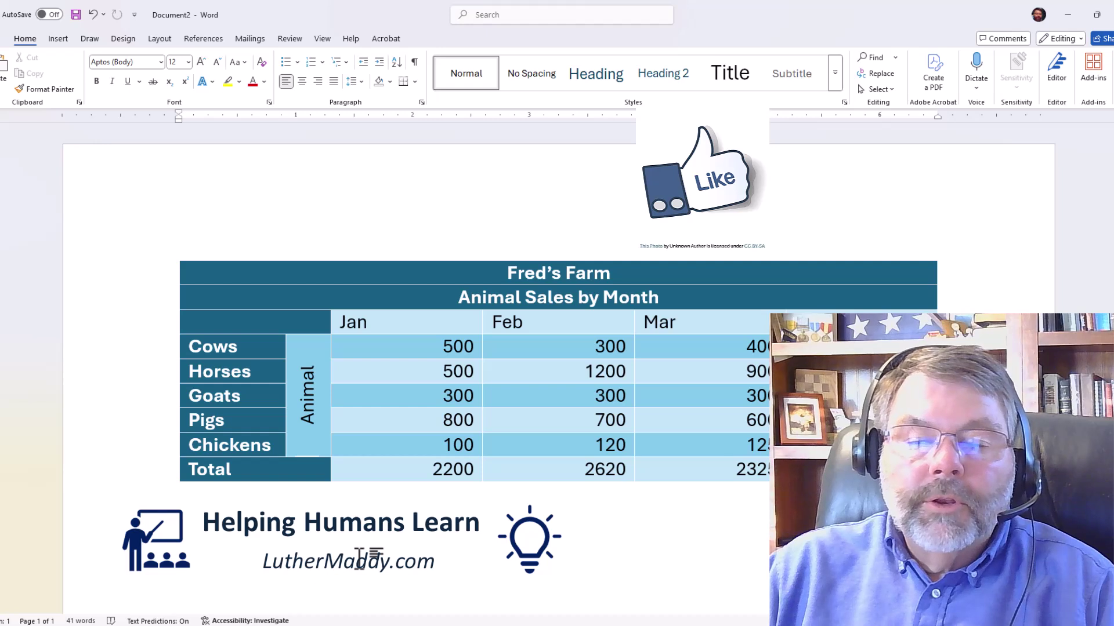